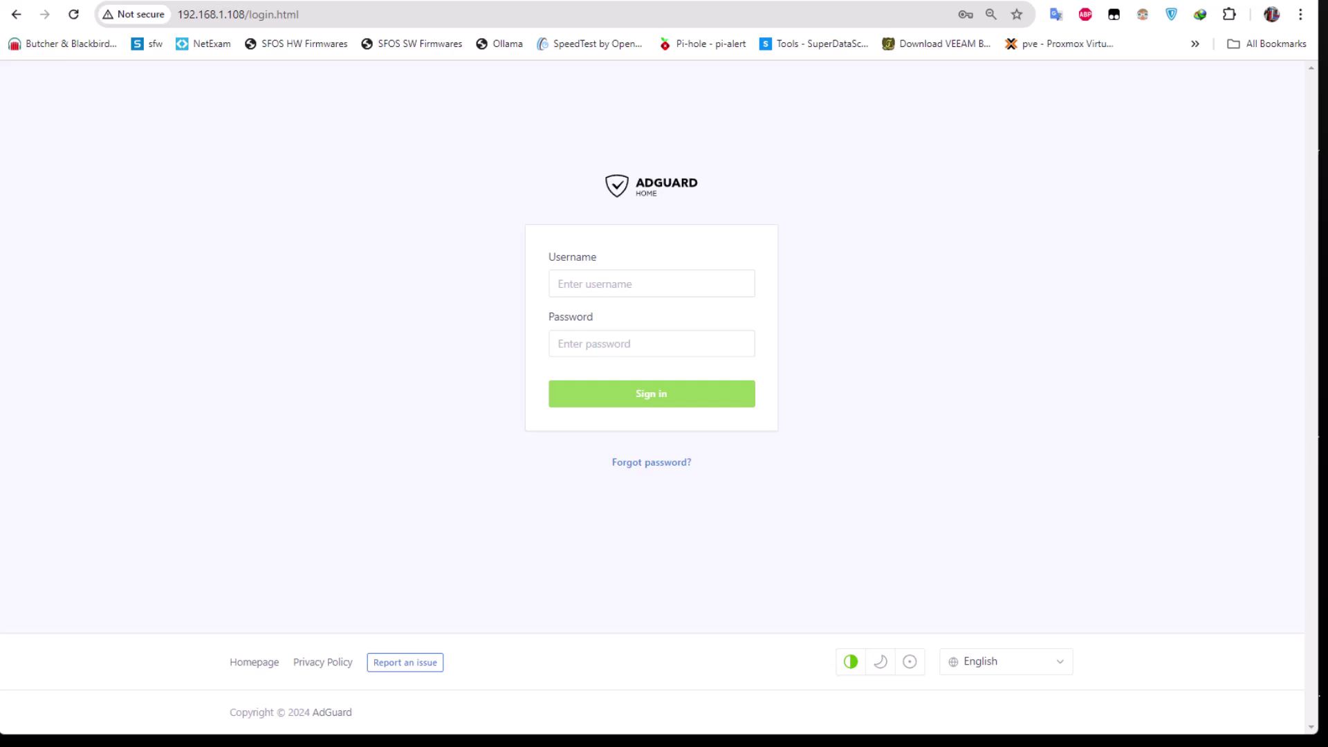
# Sign in to the AdGuard Home login page with the saved username and password
pyautogui.click(652, 283)
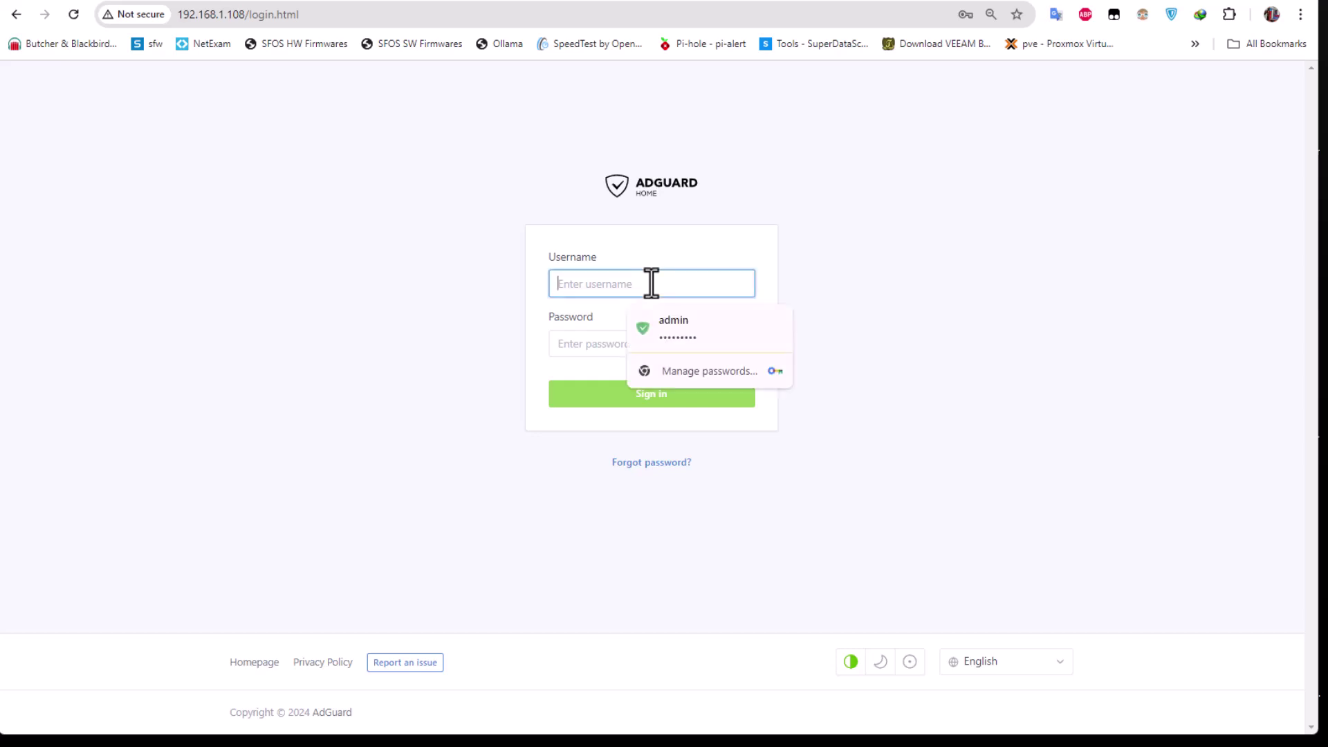
pyautogui.click(670, 335)
pyautogui.click(675, 332)
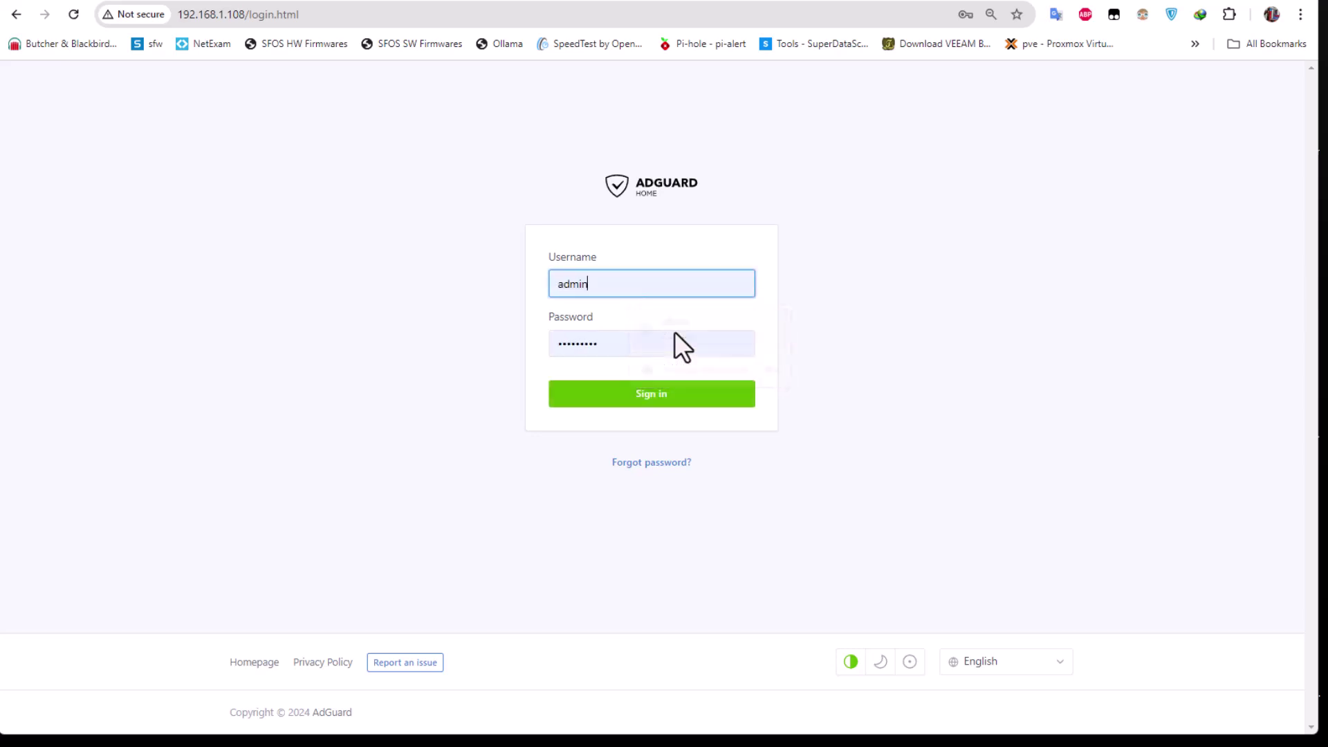
pyautogui.click(613, 399)
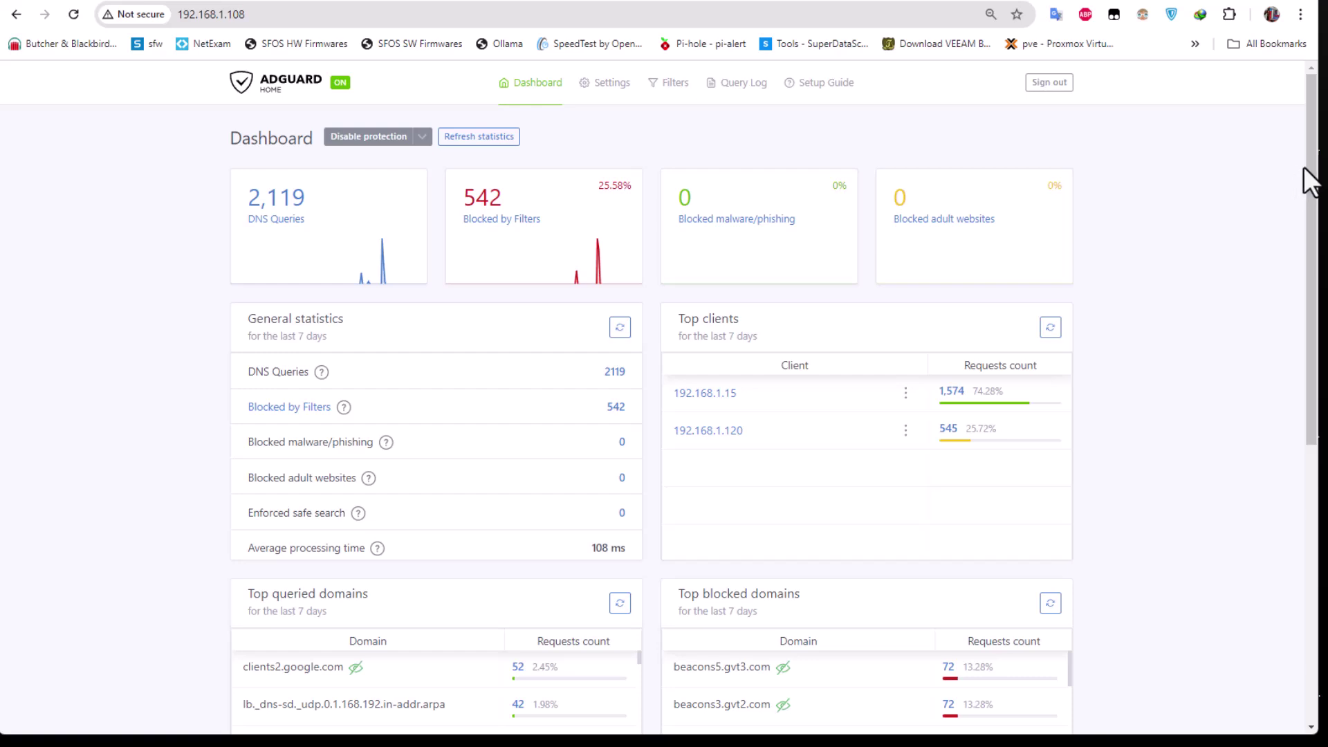
# Switch the AdGuard Home interface to the dark theme
pyautogui.moveTo(1315, 170); pyautogui.dragTo(1285, 473)
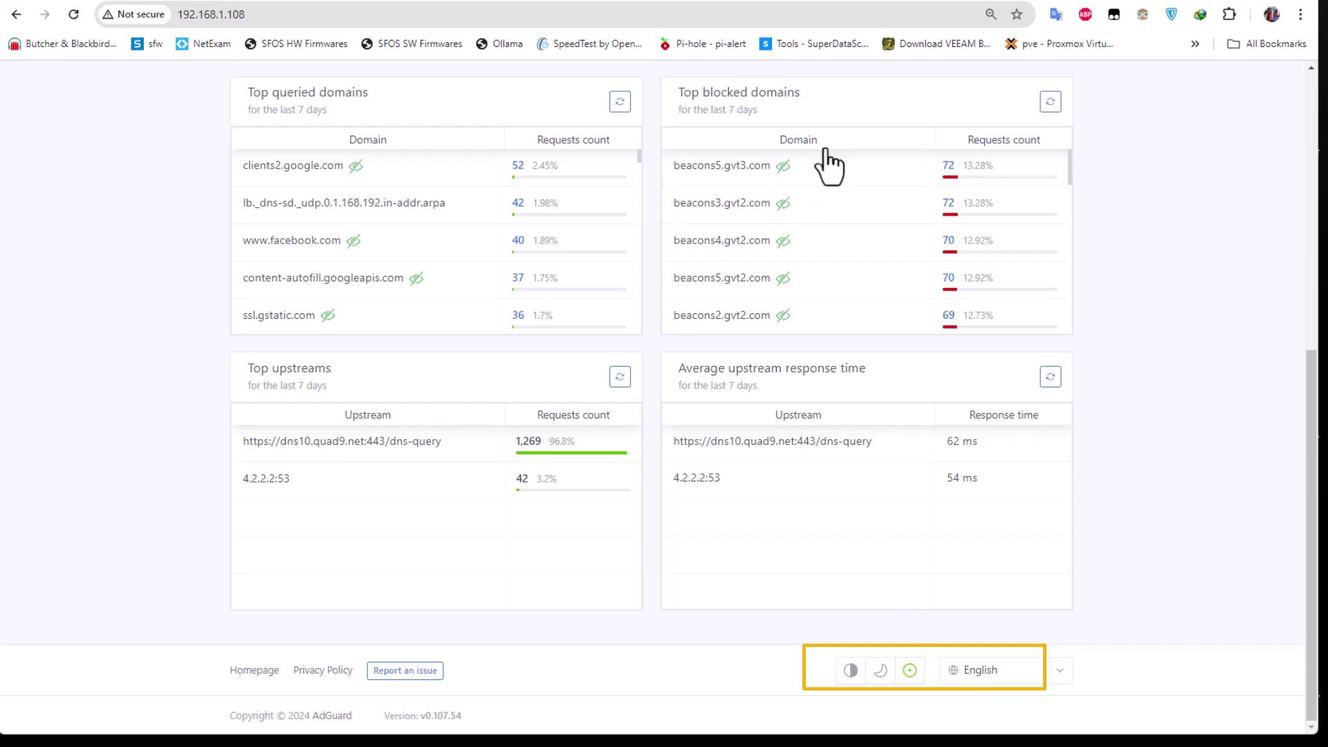
pyautogui.click(879, 673)
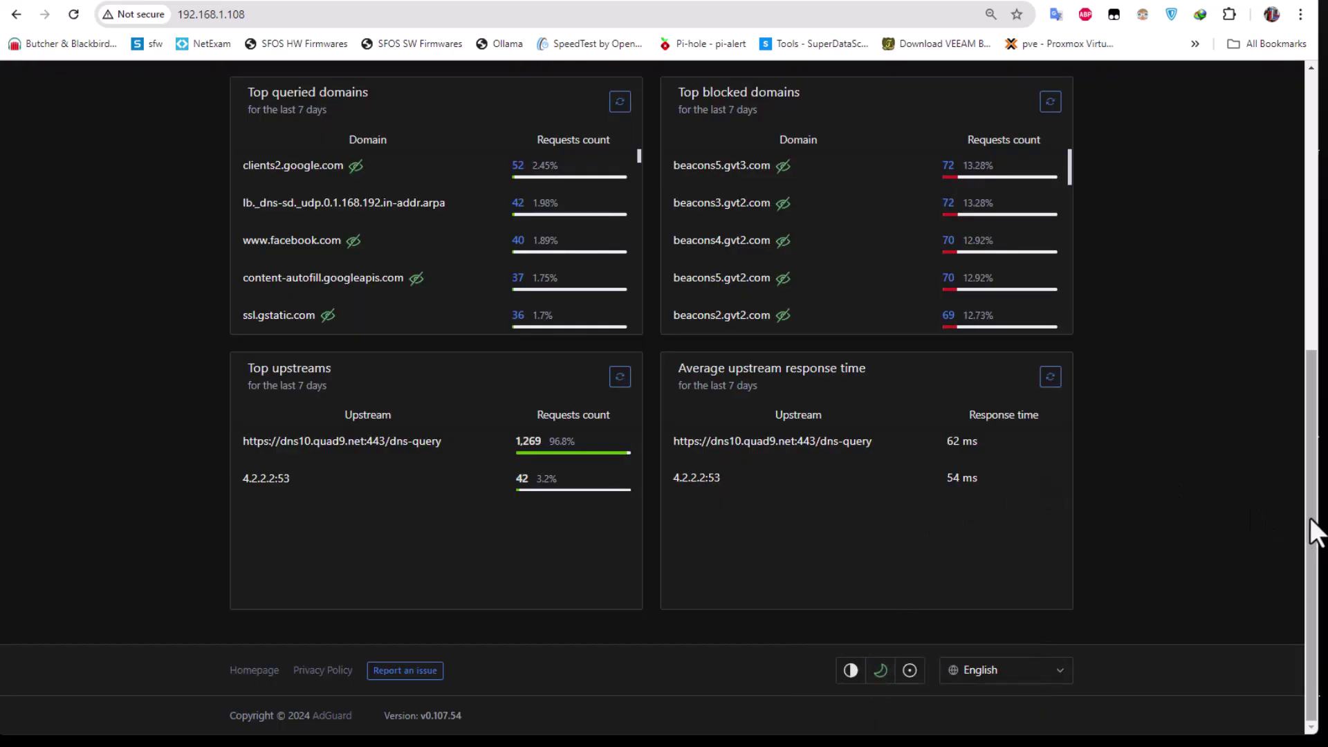
pyautogui.moveTo(1316, 529); pyautogui.dragTo(1322, 224)
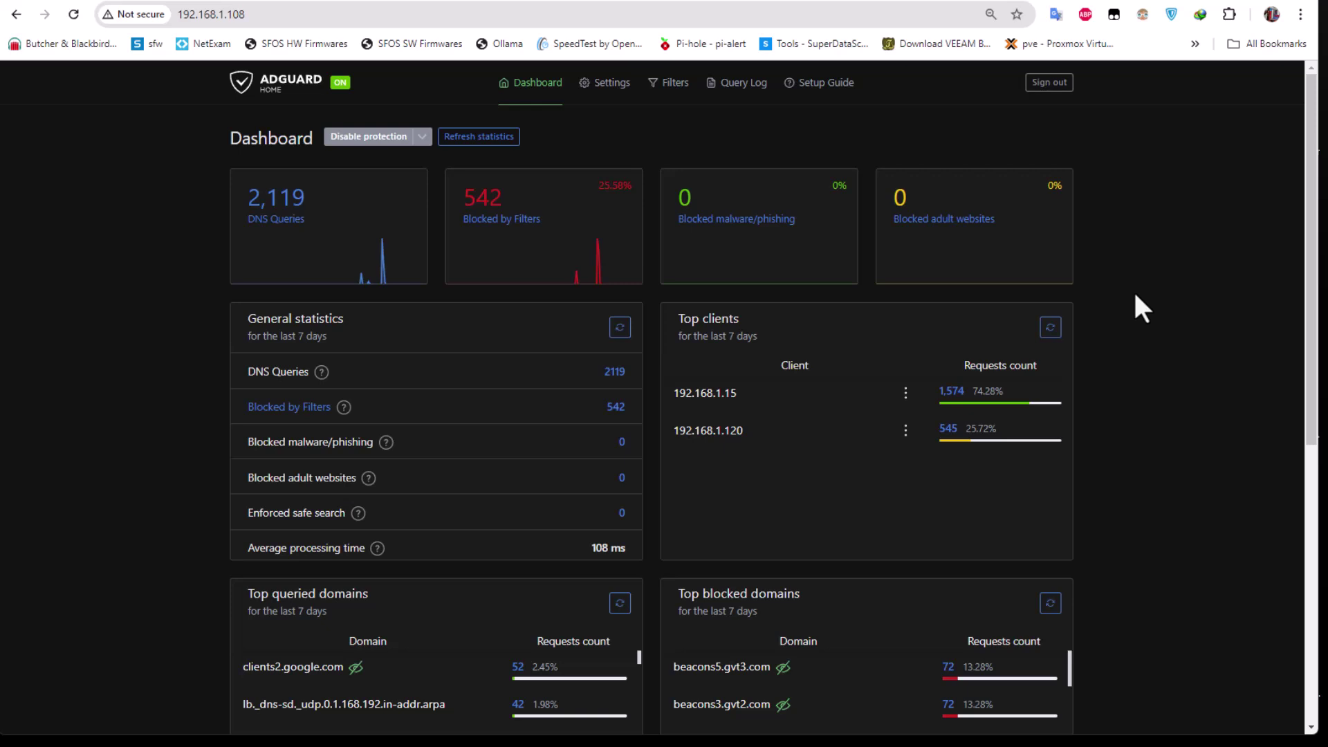
# Examine the charts on the dashboard cards for DNS queries, filter blocks, malware/phishing and adult websites
pyautogui.moveTo(276, 244)
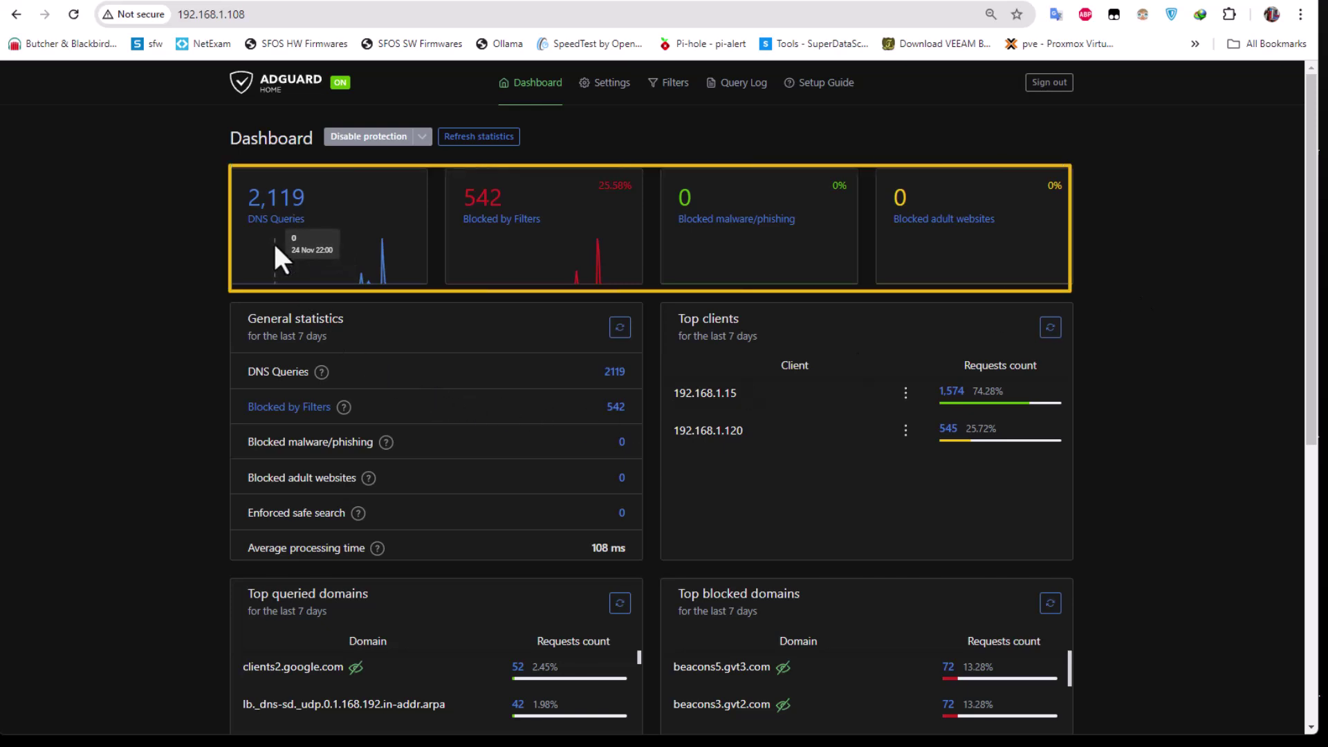
pyautogui.moveTo(528, 279)
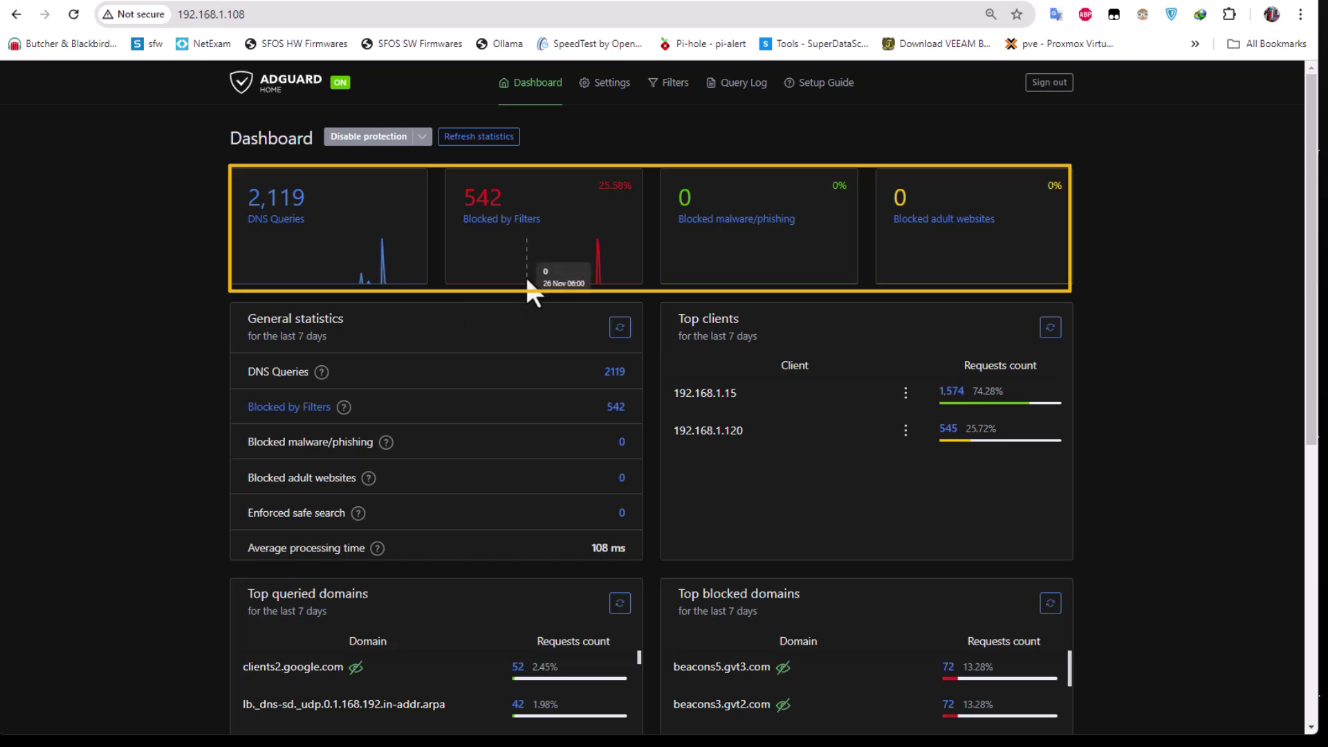
pyautogui.moveTo(704, 277)
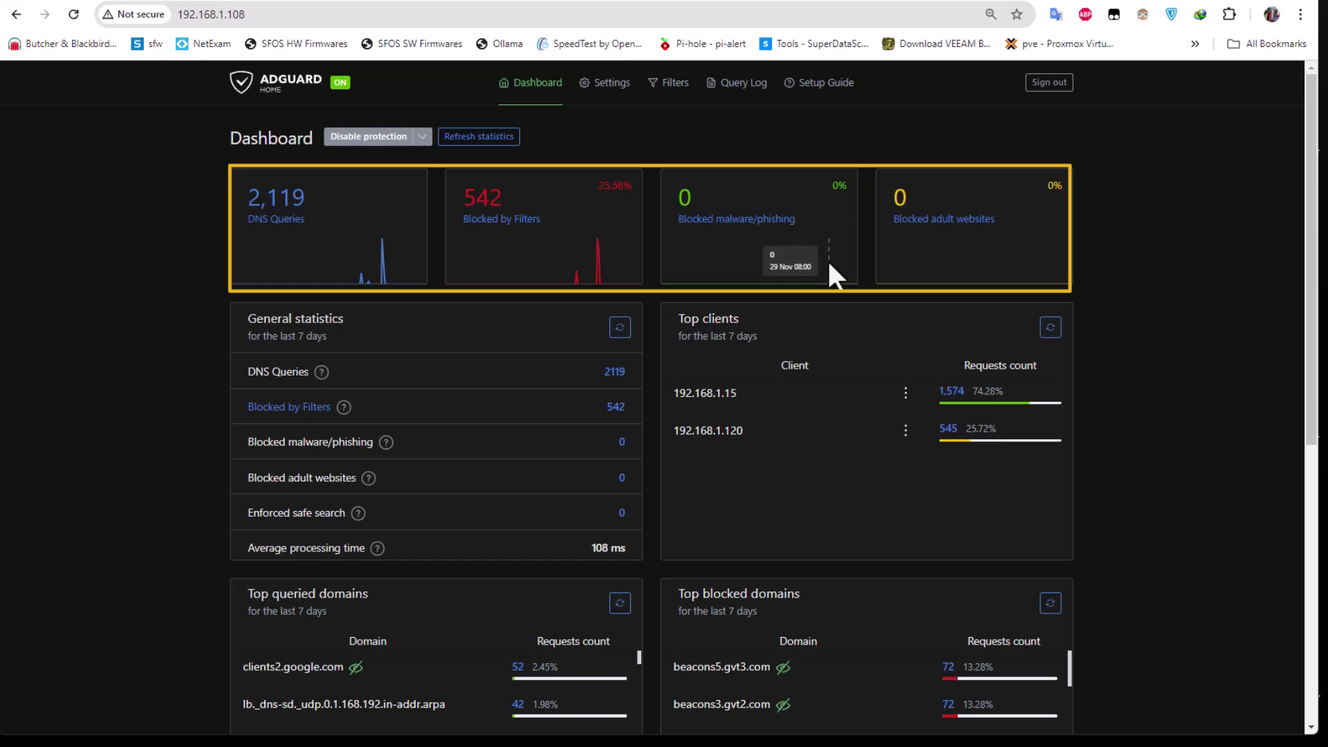
pyautogui.moveTo(922, 261)
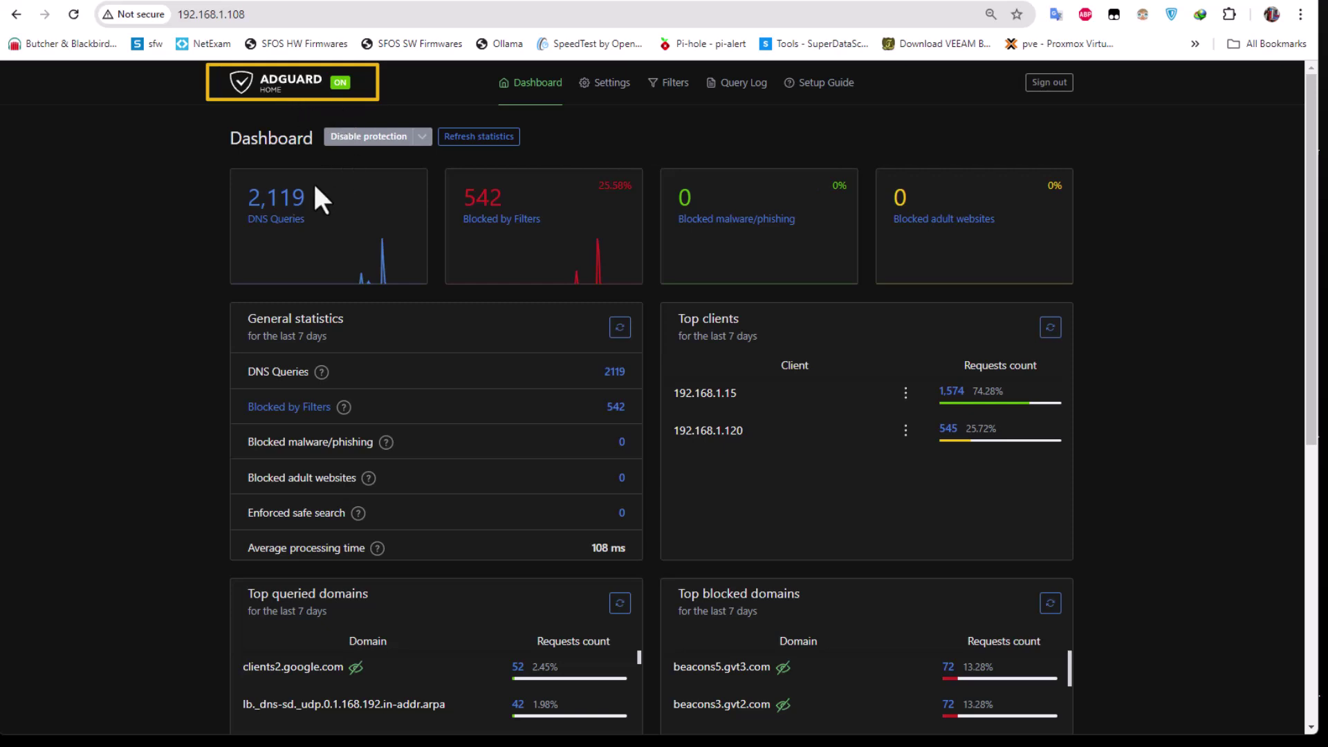
# Disable protection for 1 minute and re-enable it before the countdown ends
pyautogui.click(422, 142)
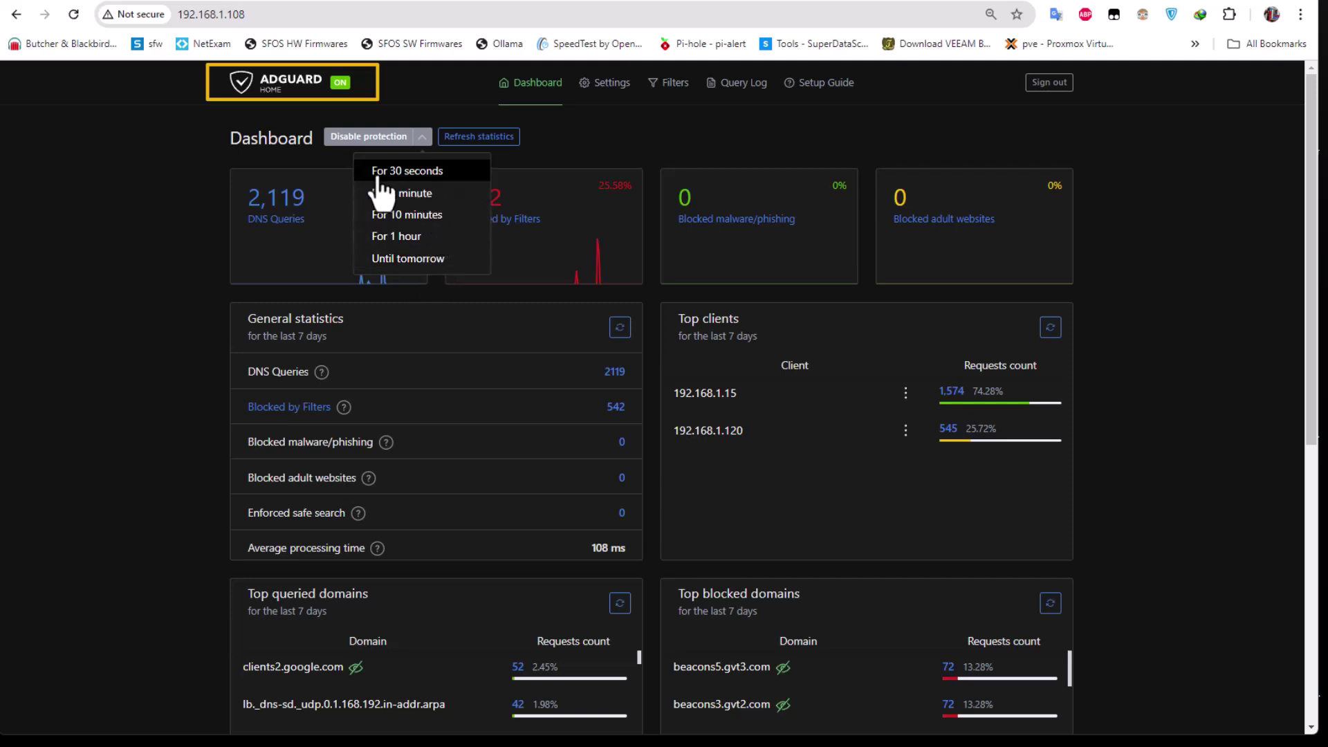
pyautogui.click(414, 197)
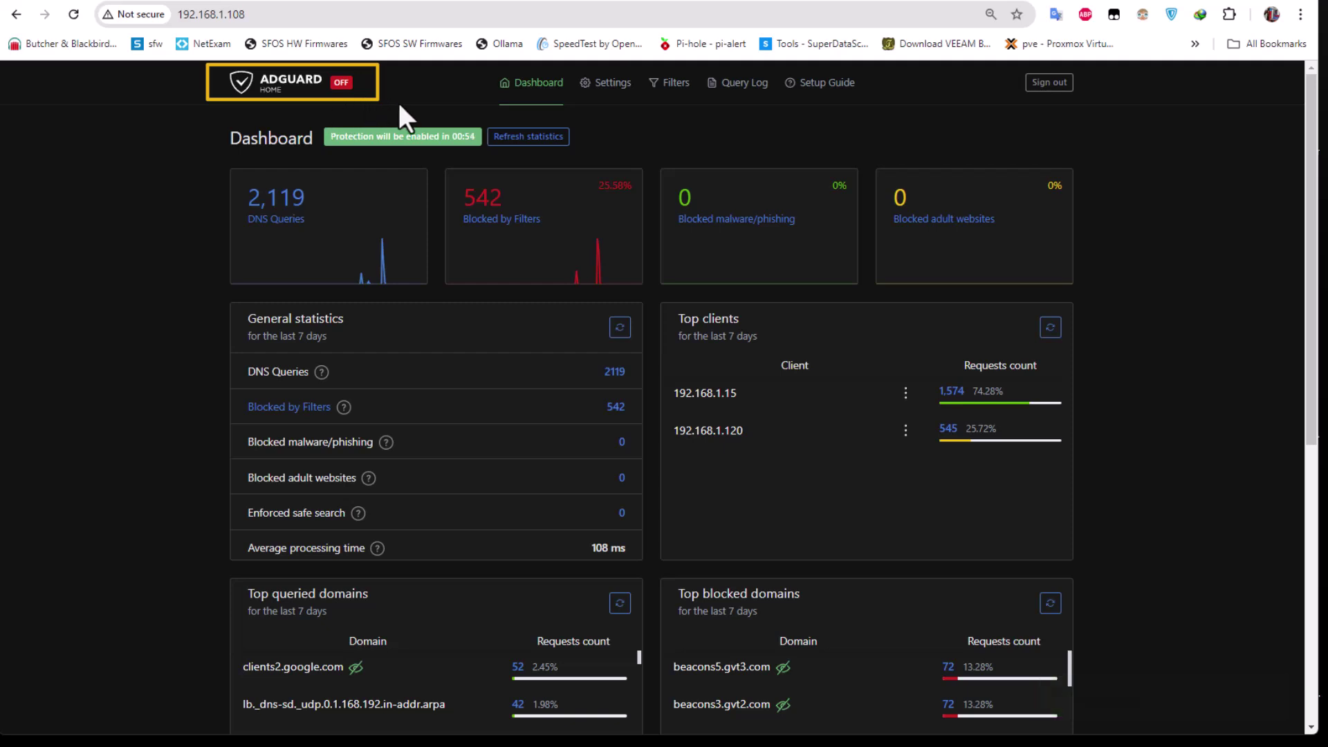
pyautogui.click(381, 138)
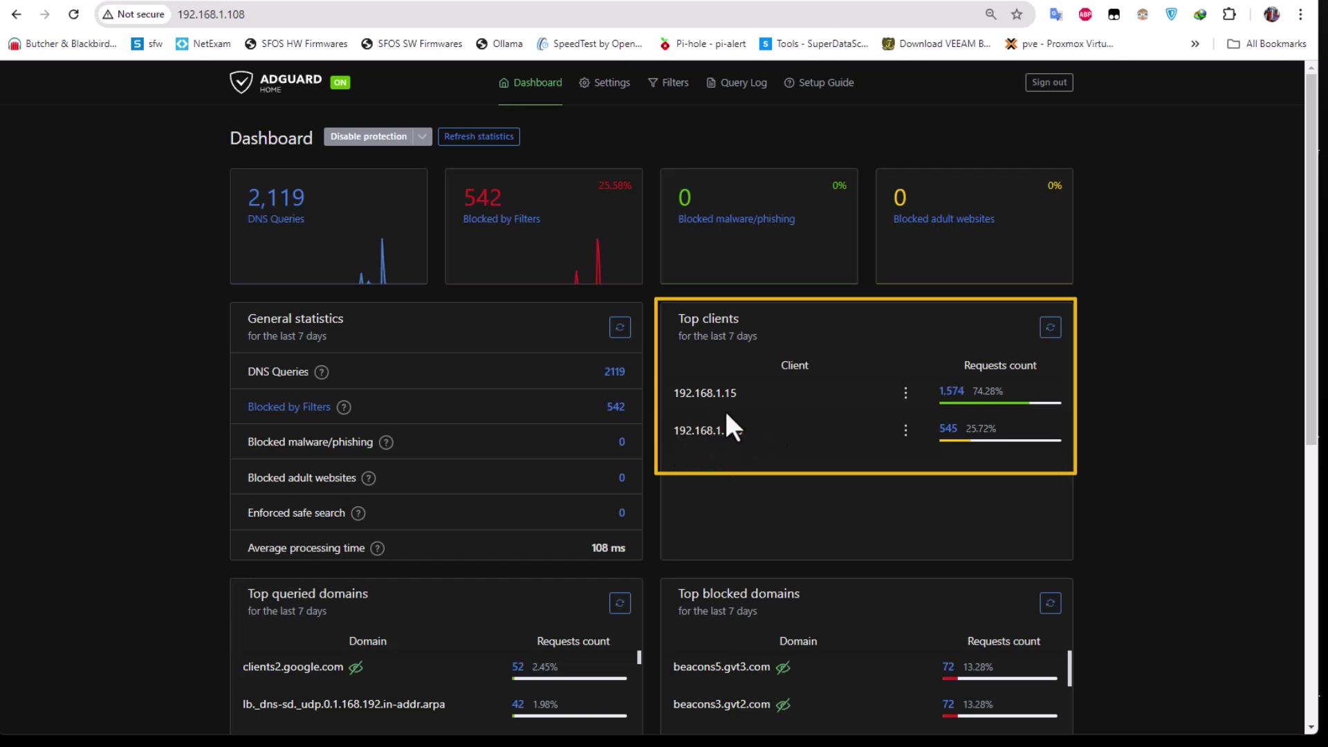
# Add a persistent client named workstation with the identifier 192.168.1.15 and save it with the global settings
pyautogui.moveTo(752, 398); pyautogui.dragTo(658, 401)
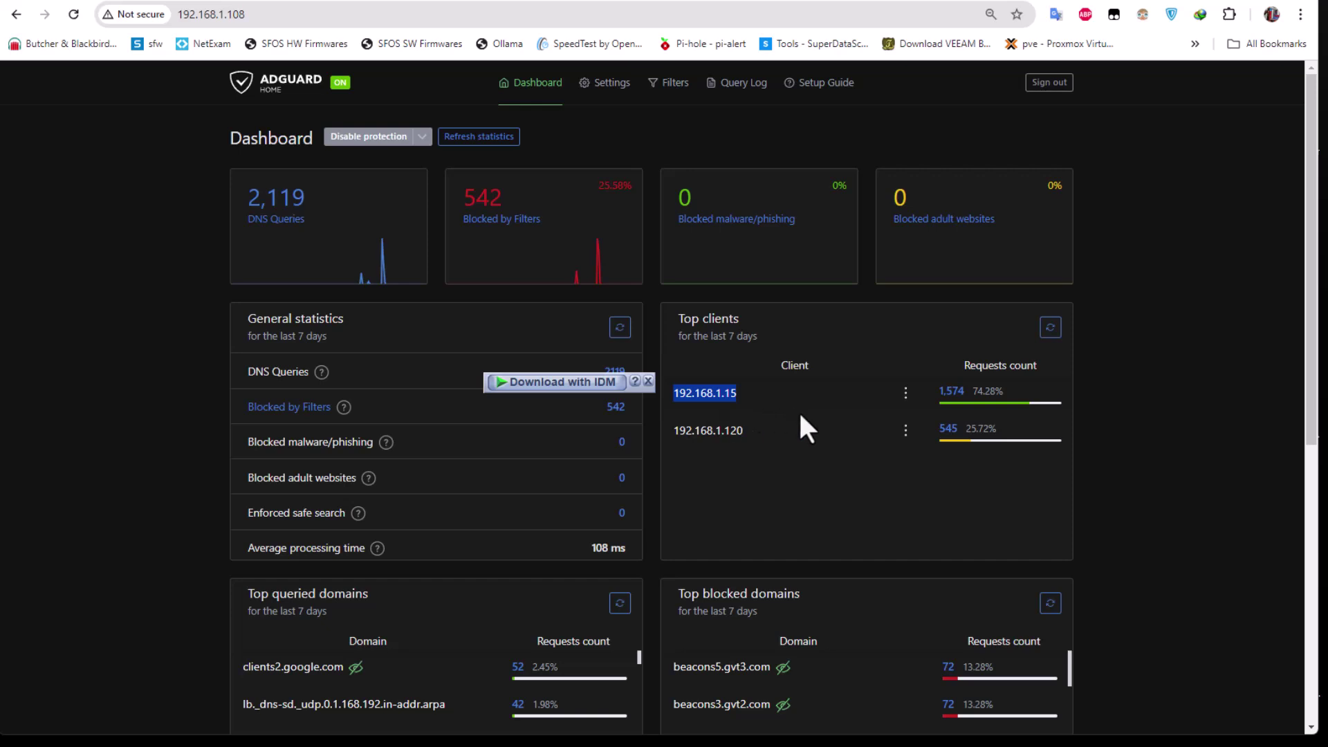
pyautogui.click(787, 477)
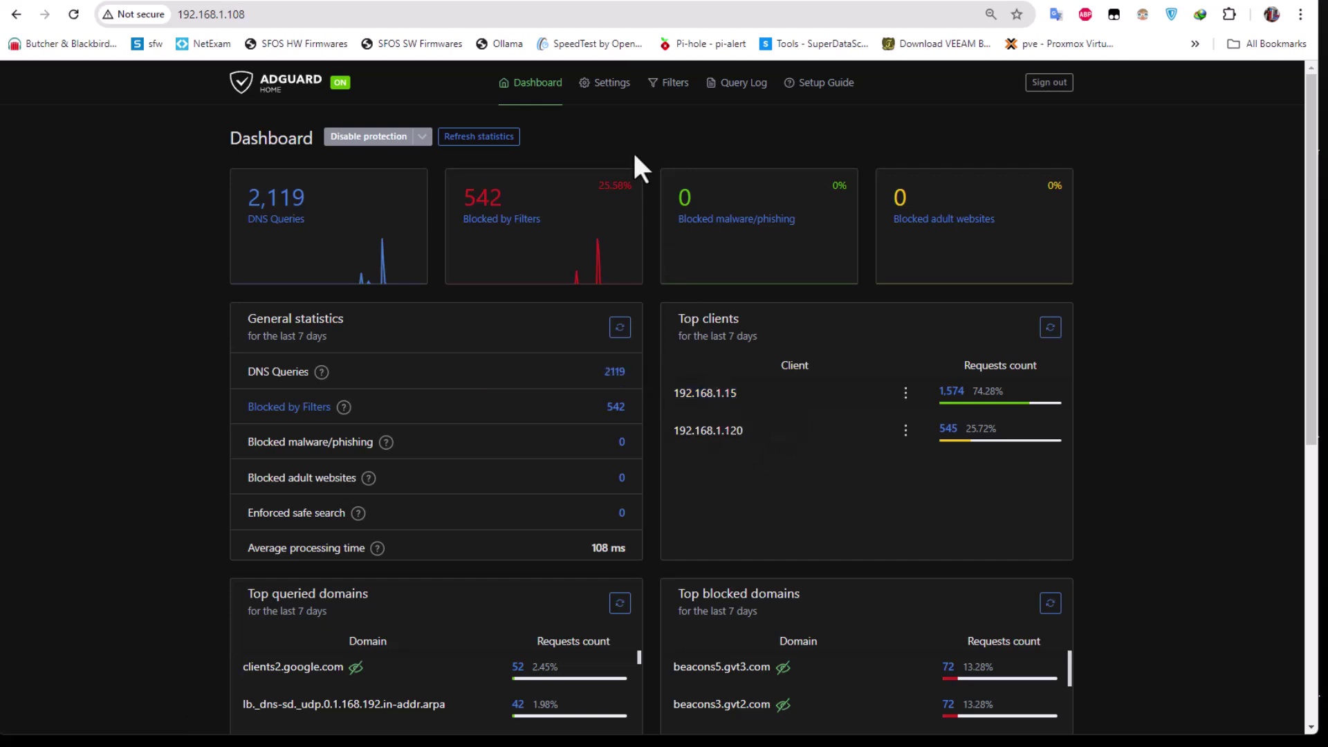
pyautogui.moveTo(616, 88)
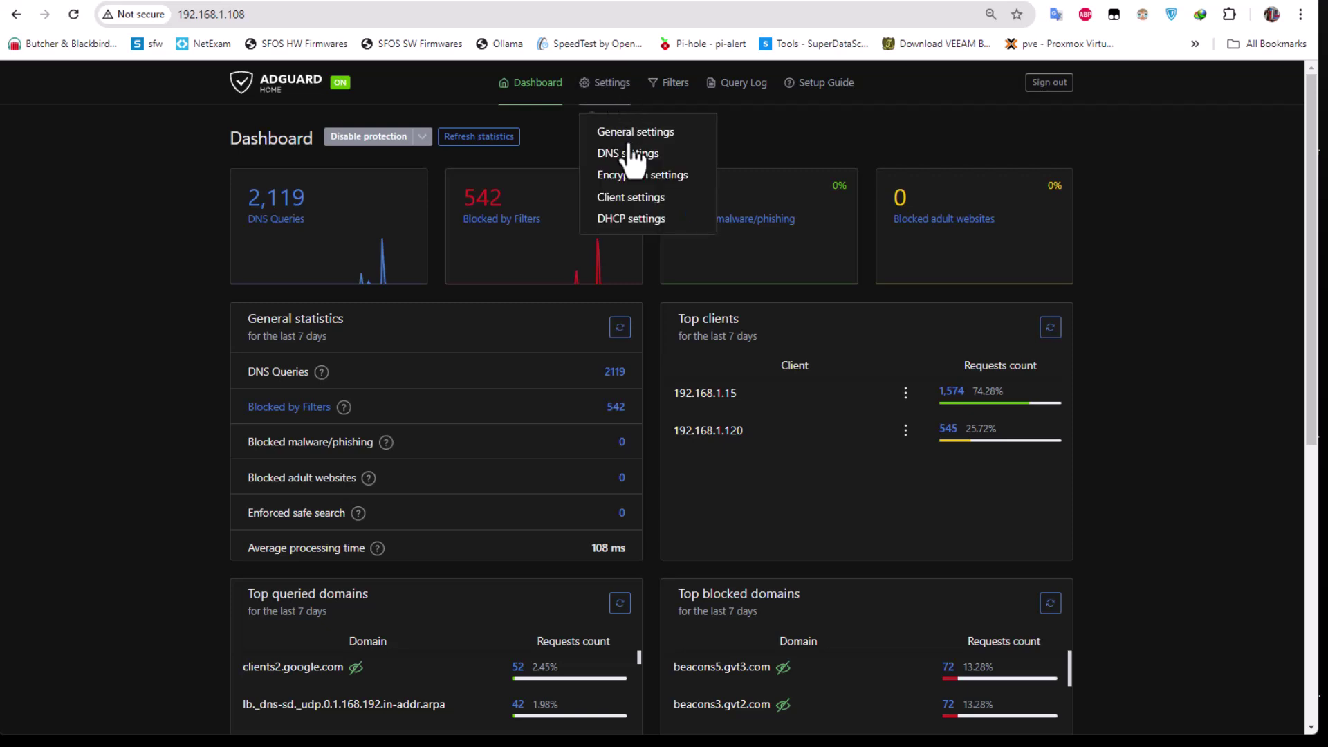
pyautogui.click(652, 200)
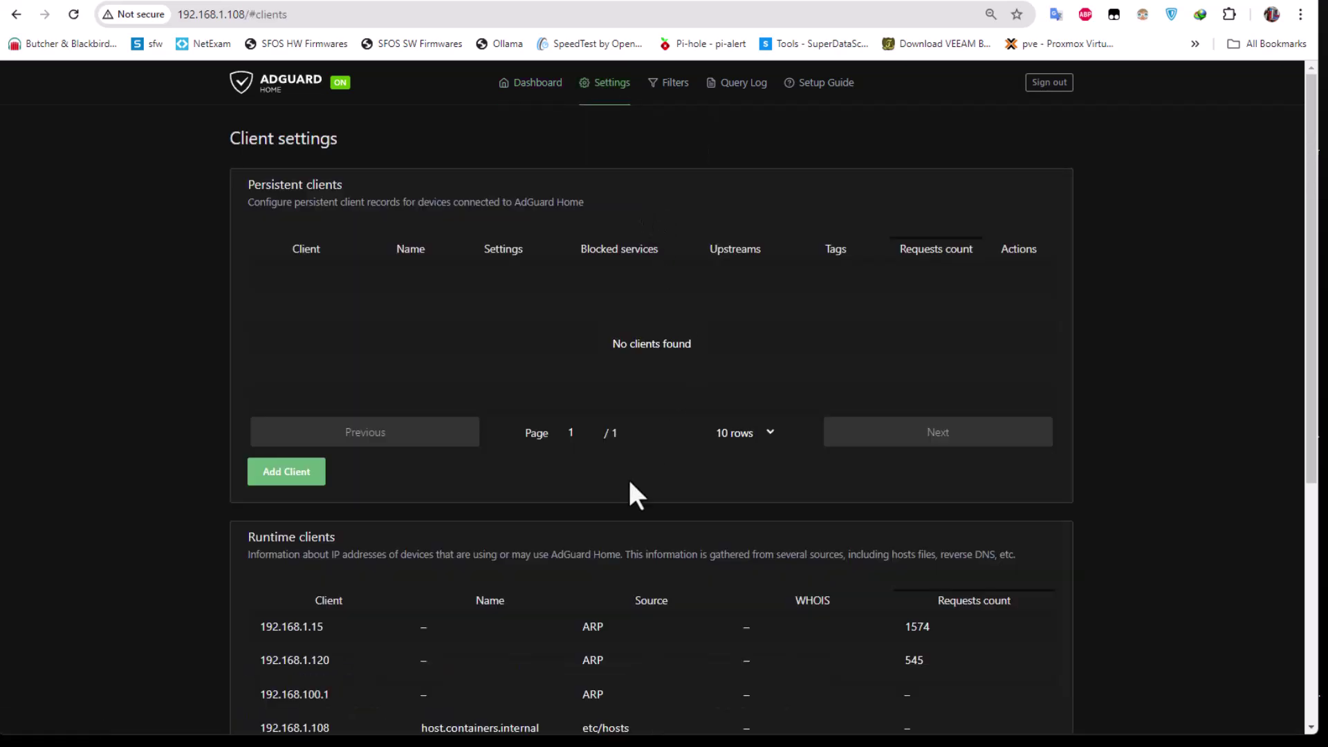
pyautogui.click(285, 478)
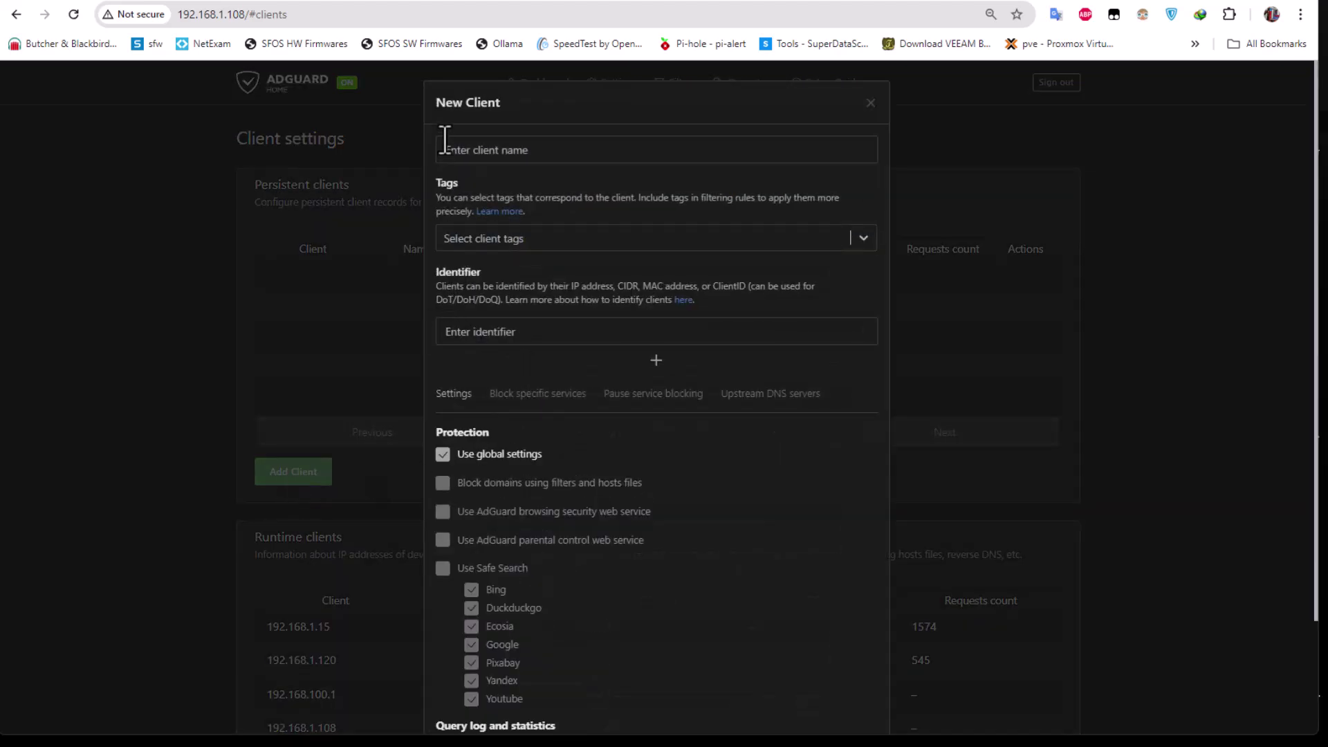
pyautogui.click(512, 151)
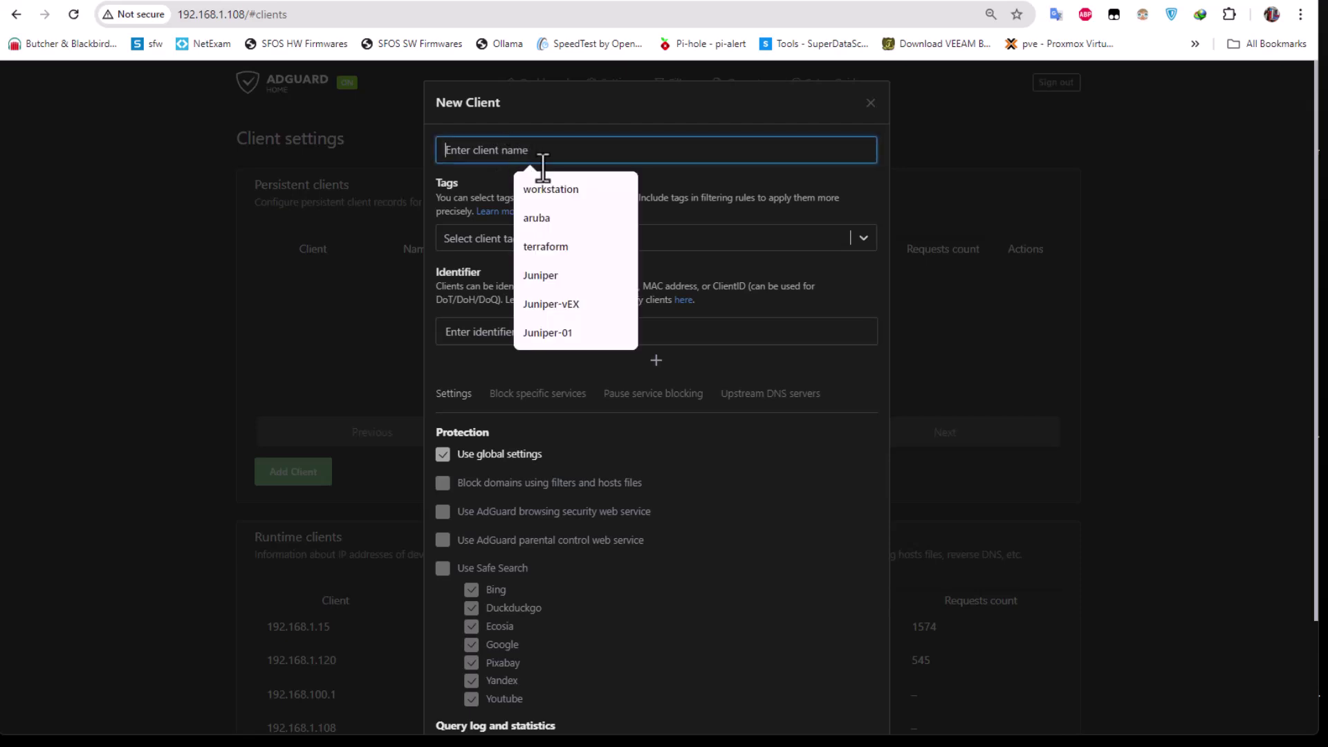
pyautogui.click(582, 190)
pyautogui.click(487, 333)
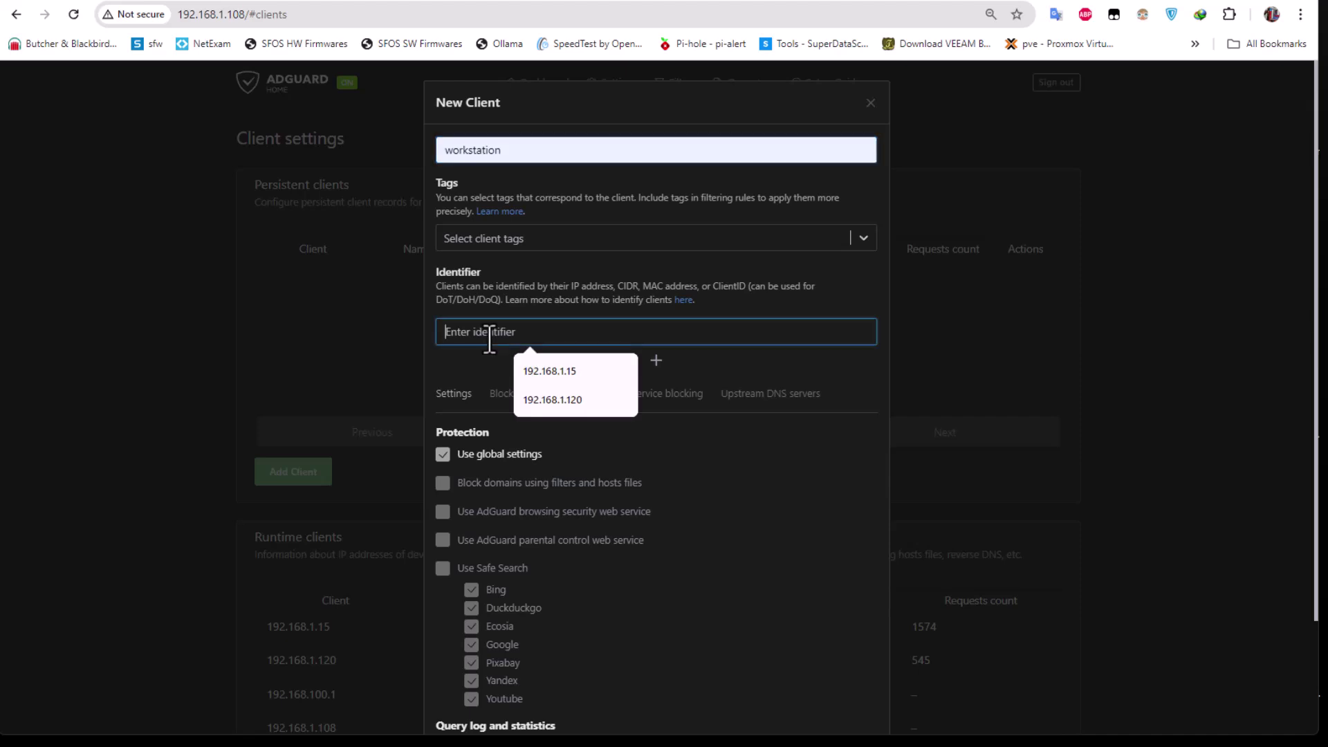
pyautogui.click(528, 372)
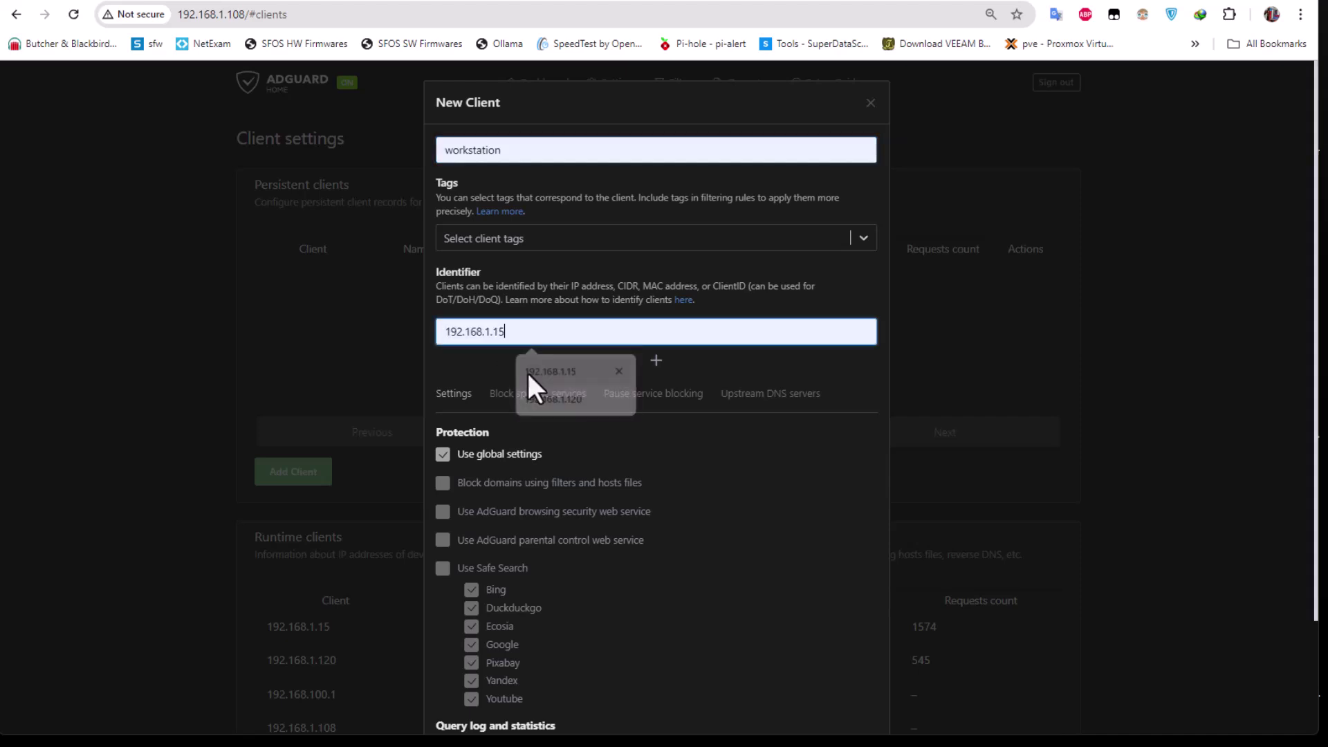
pyautogui.scroll(-2, 1033, 525)
pyautogui.click(841, 688)
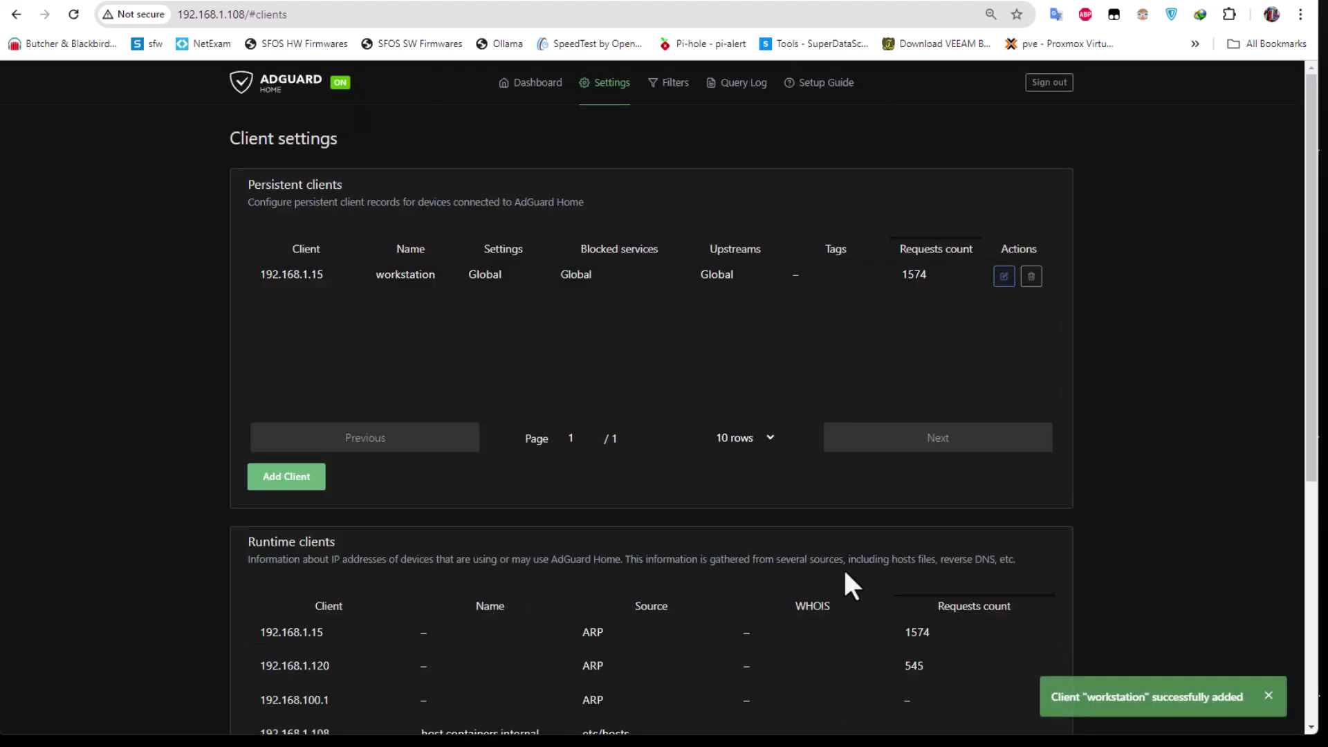
# Check the dashboard's top clients for the remaining unnamed device and start a new persistent client with its identifier 192.168.1.120
pyautogui.click(524, 94)
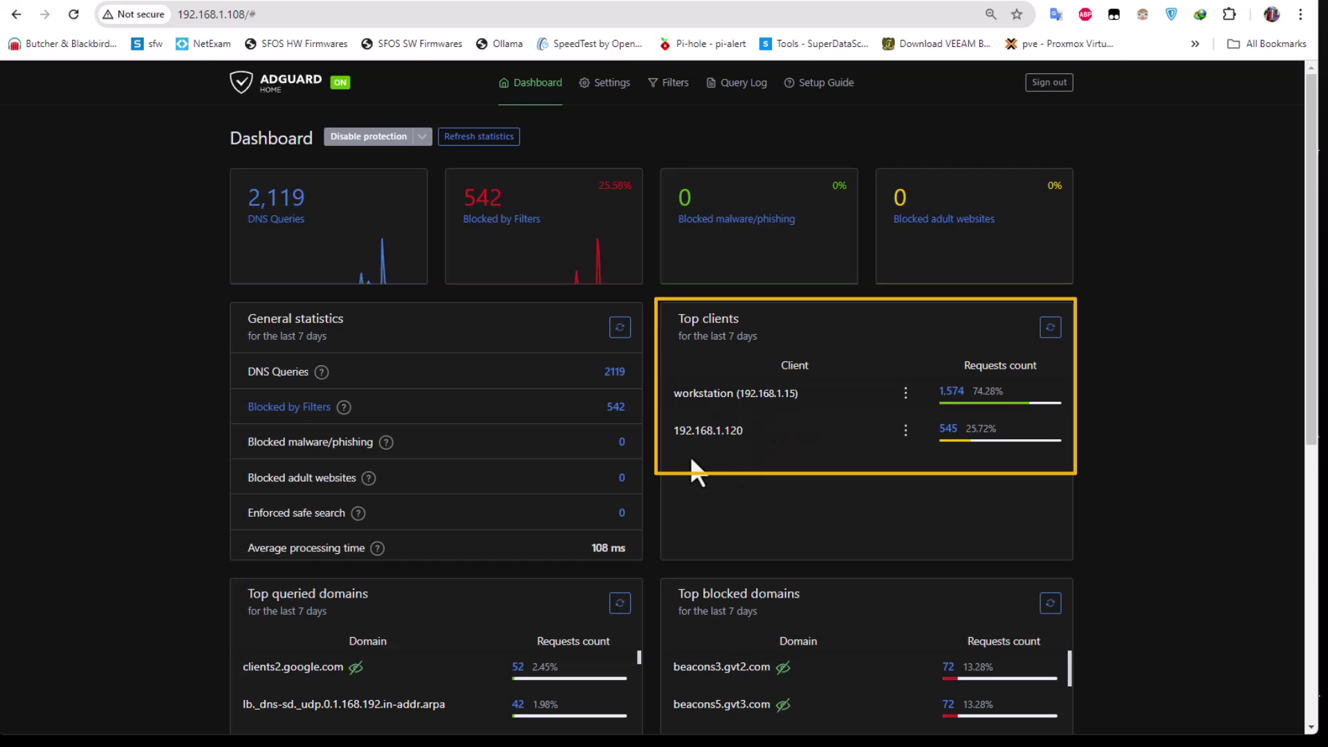
pyautogui.moveTo(774, 429); pyautogui.dragTo(671, 429)
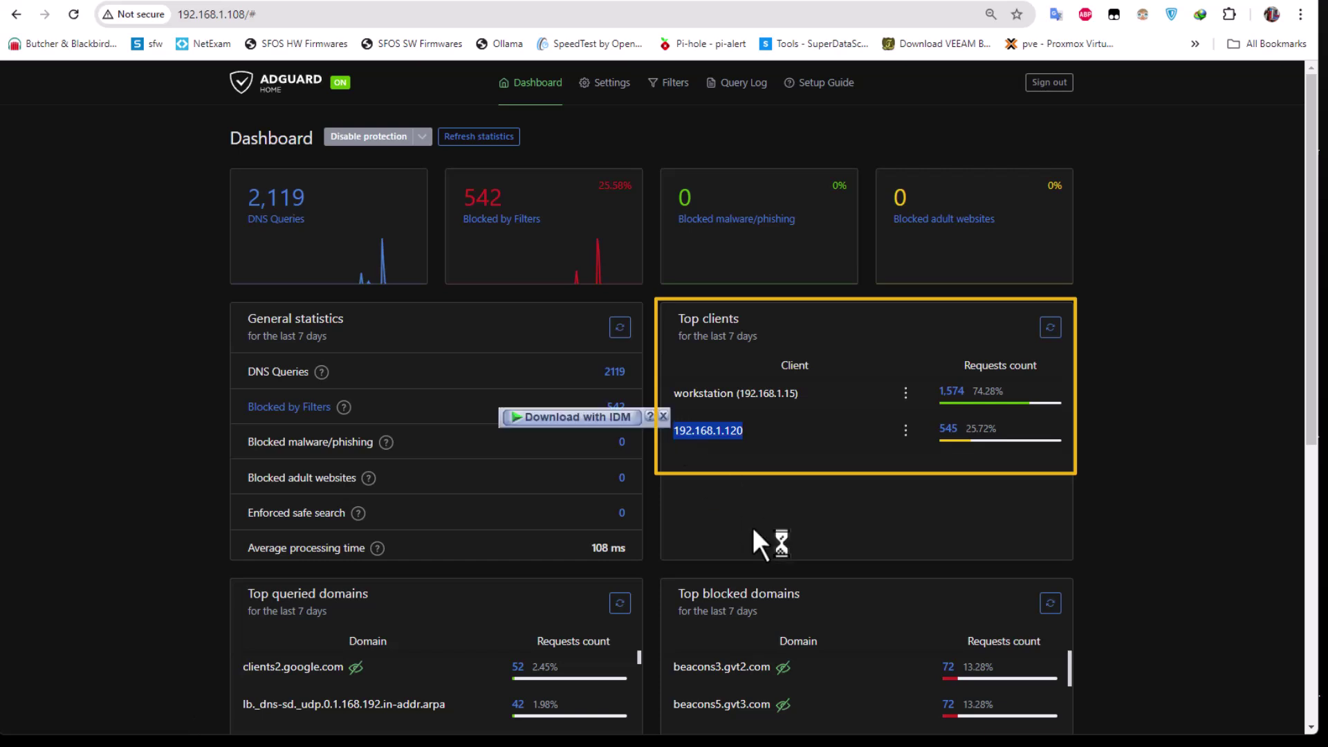
pyautogui.moveTo(615, 95)
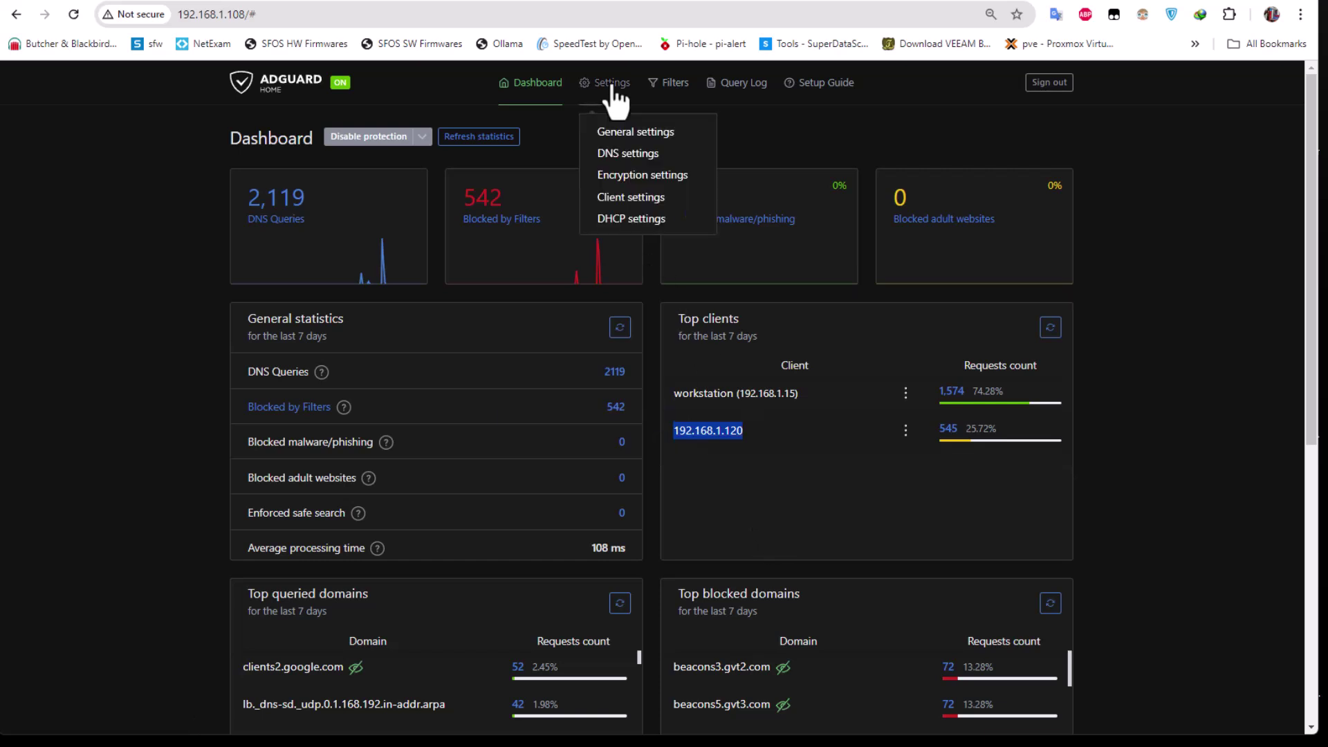
pyautogui.click(629, 198)
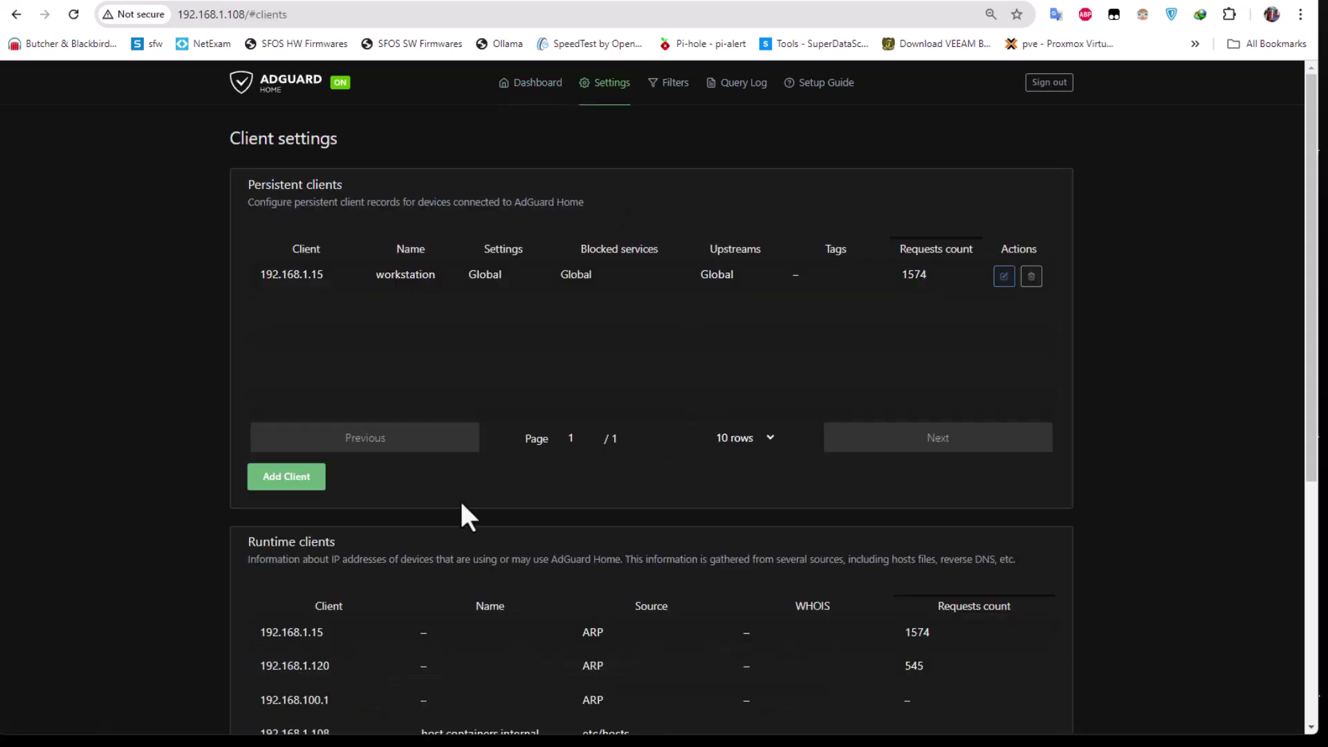
pyautogui.click(284, 477)
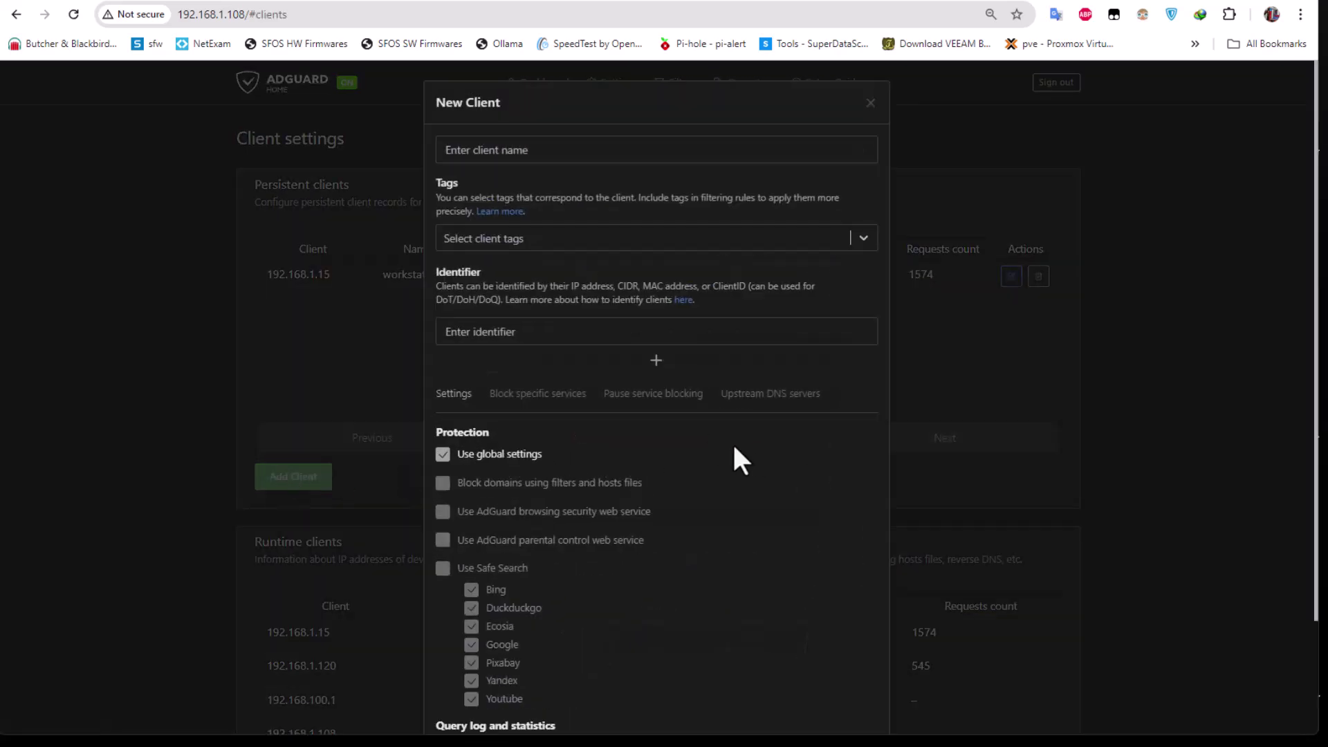
pyautogui.click(474, 332)
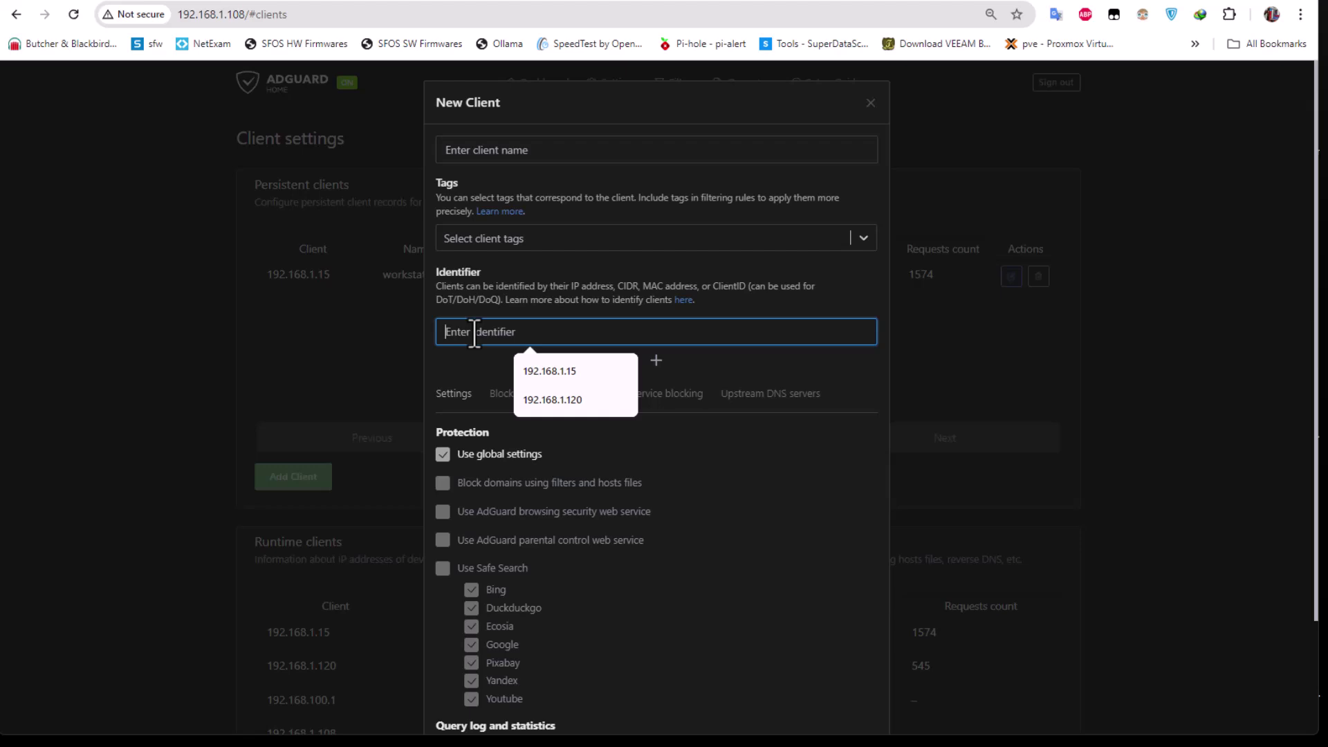
pyautogui.press('Down')
pyautogui.press('Down')
pyautogui.press('Return')
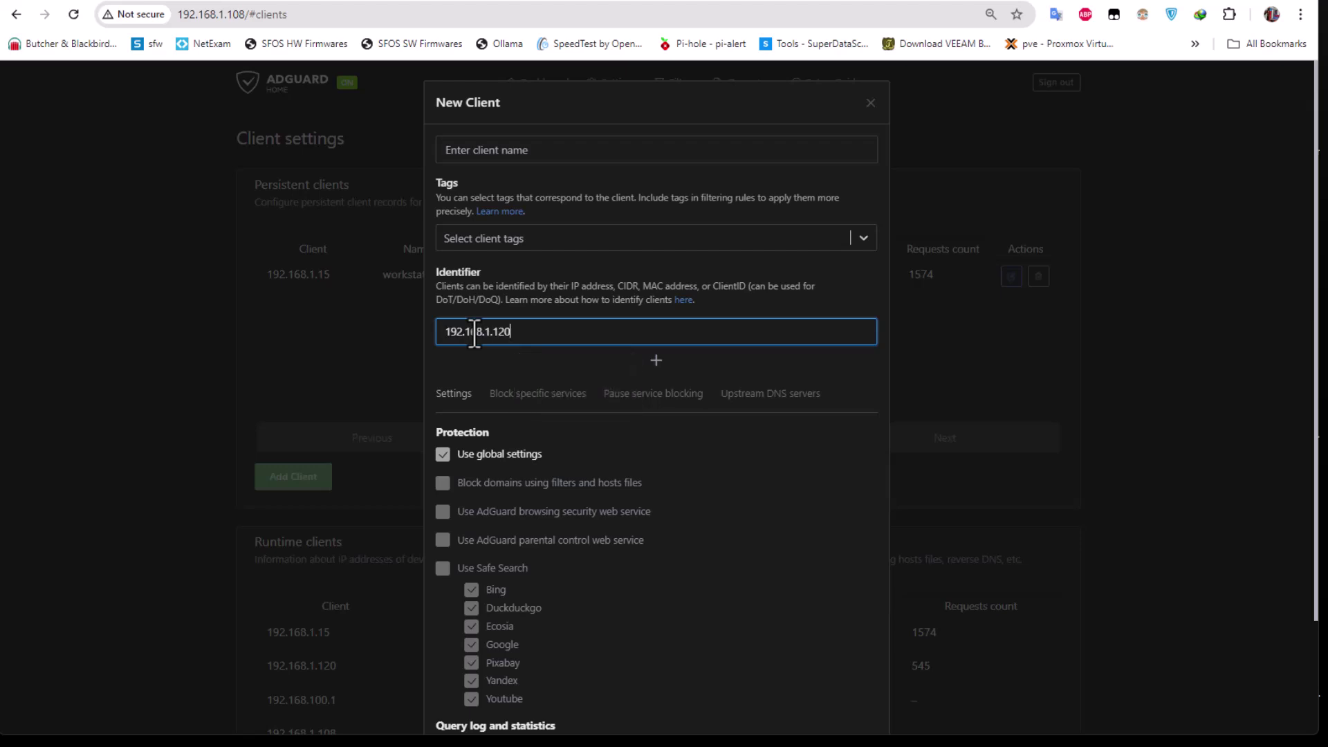
# Name the new client IPhone and save it with the global protection settings
pyautogui.click(487, 150)
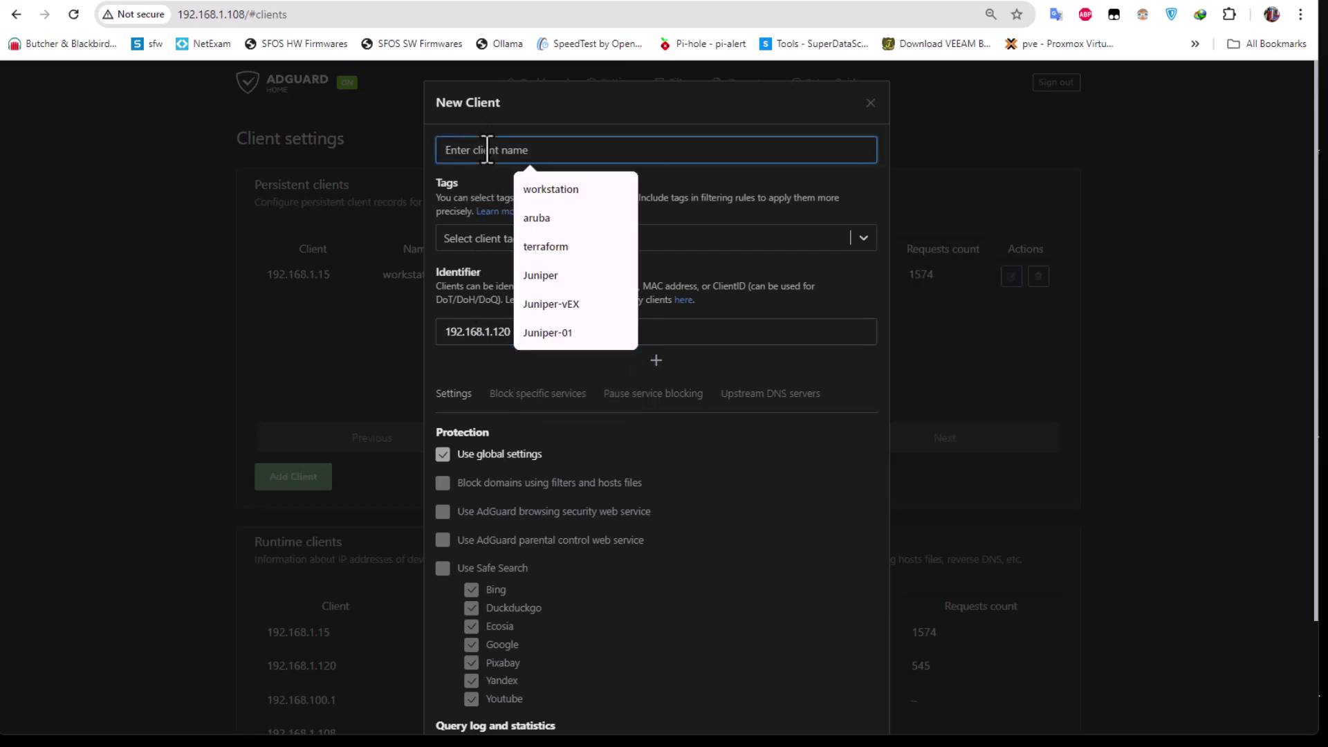
pyautogui.write('IP')
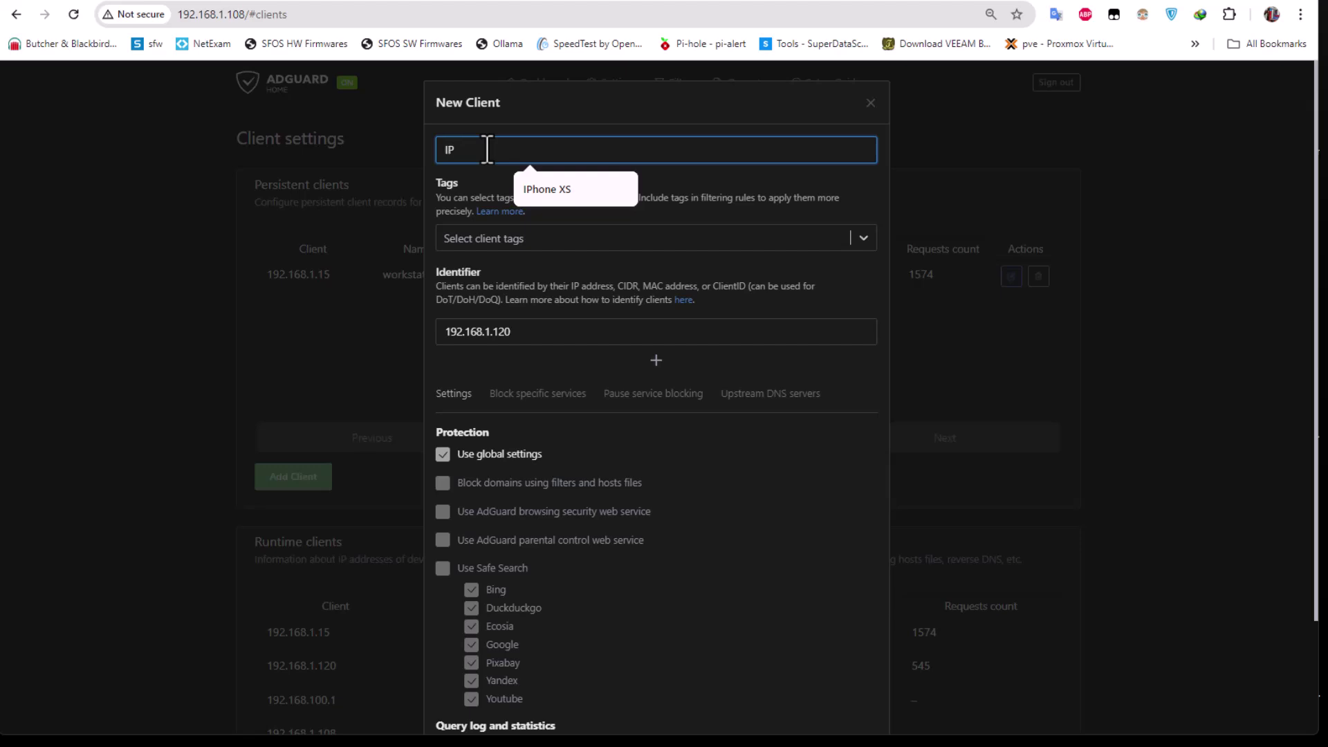
pyautogui.write('hone')
pyautogui.scroll(-2, 865, 664)
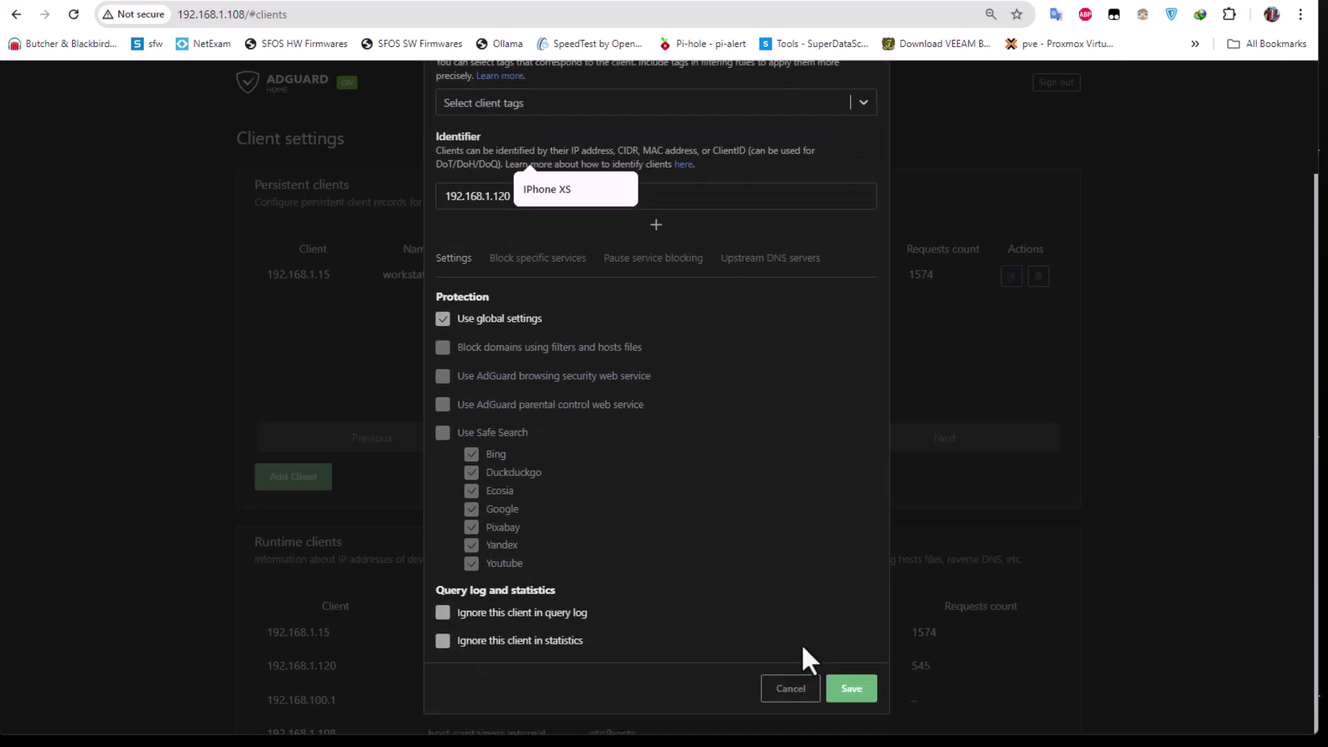
pyautogui.click(852, 692)
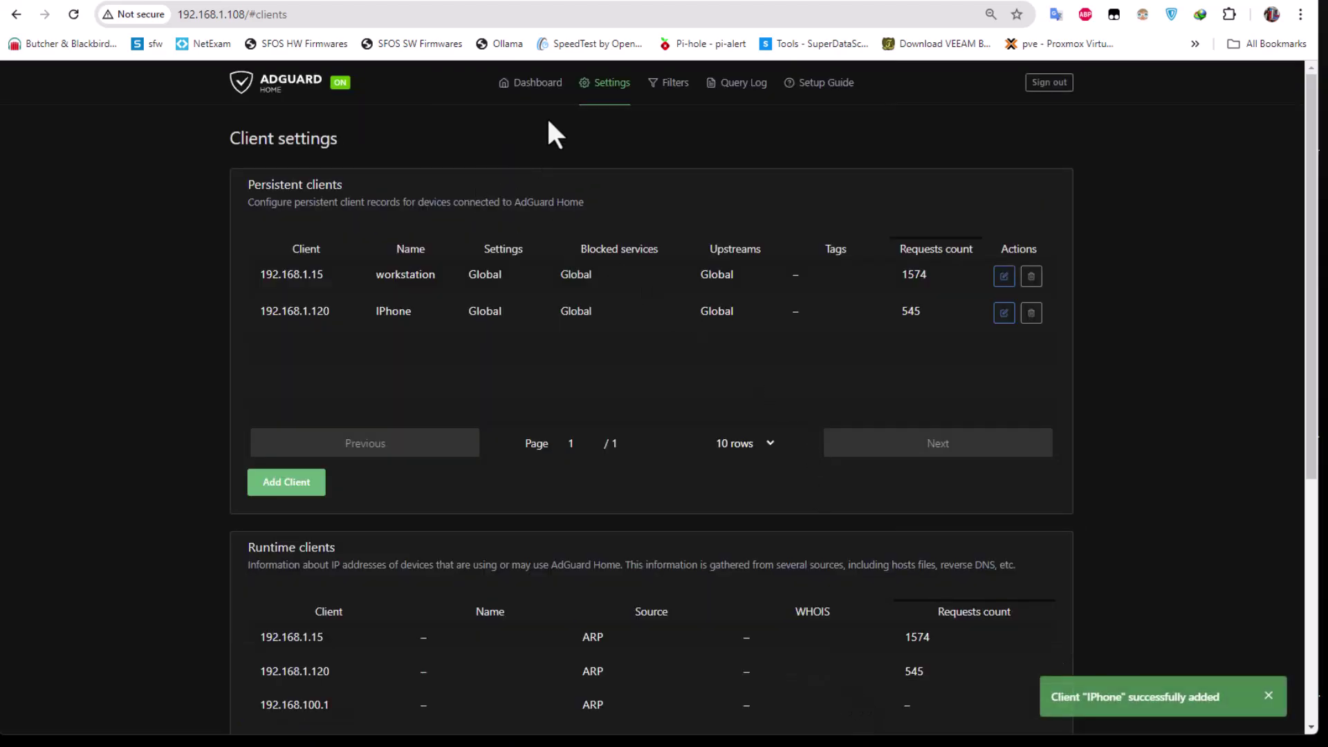
# Review the client names in the dashboard's top clients list and in the Query Log
pyautogui.click(545, 86)
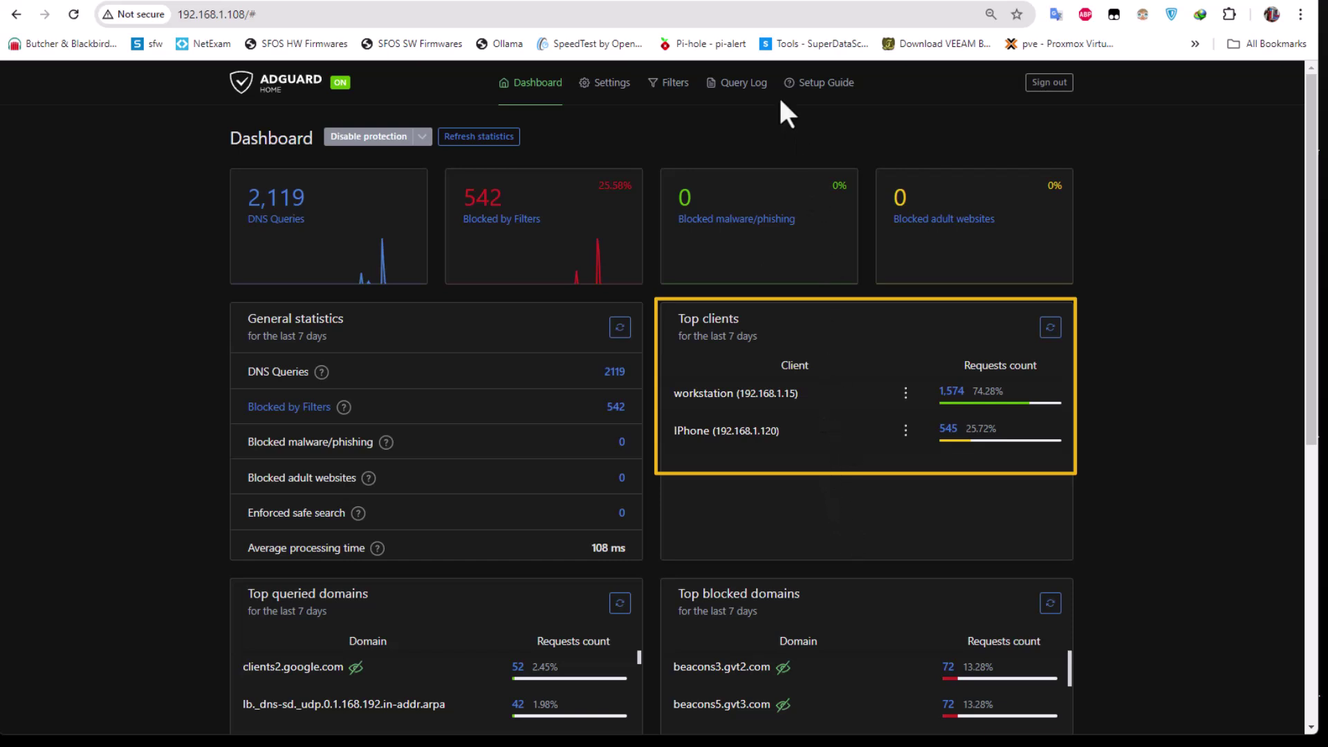
pyautogui.click(745, 89)
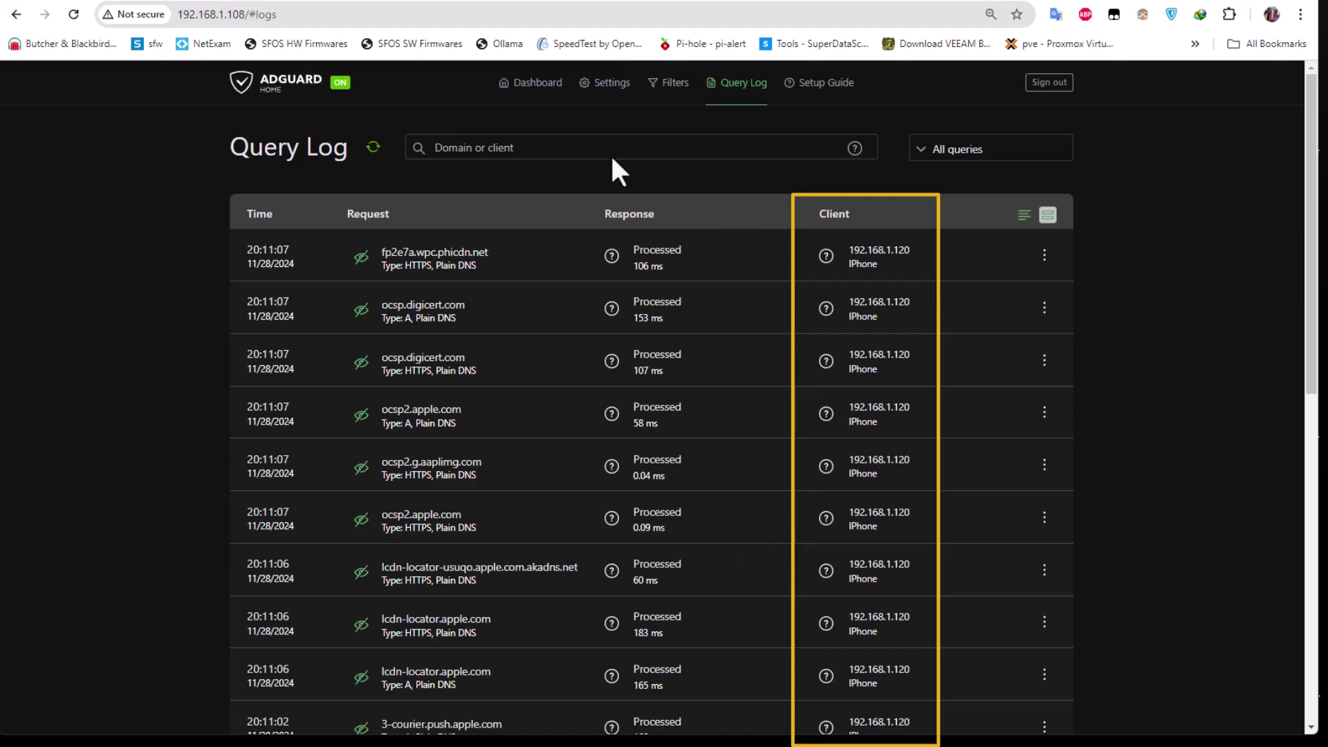
# Review the dashboard's top clients, queried and blocked domains, top upstreams and average upstream response time
pyautogui.click(530, 85)
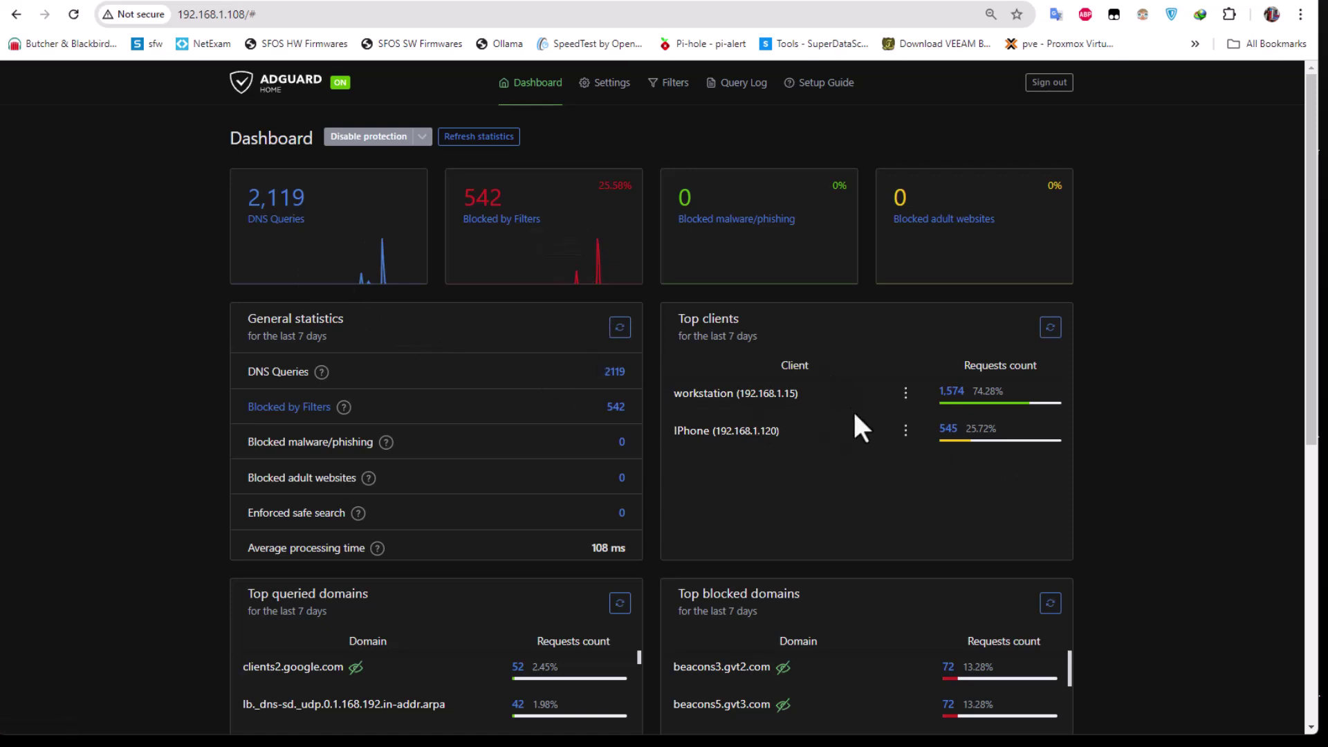
pyautogui.scroll(-1, 900, 449)
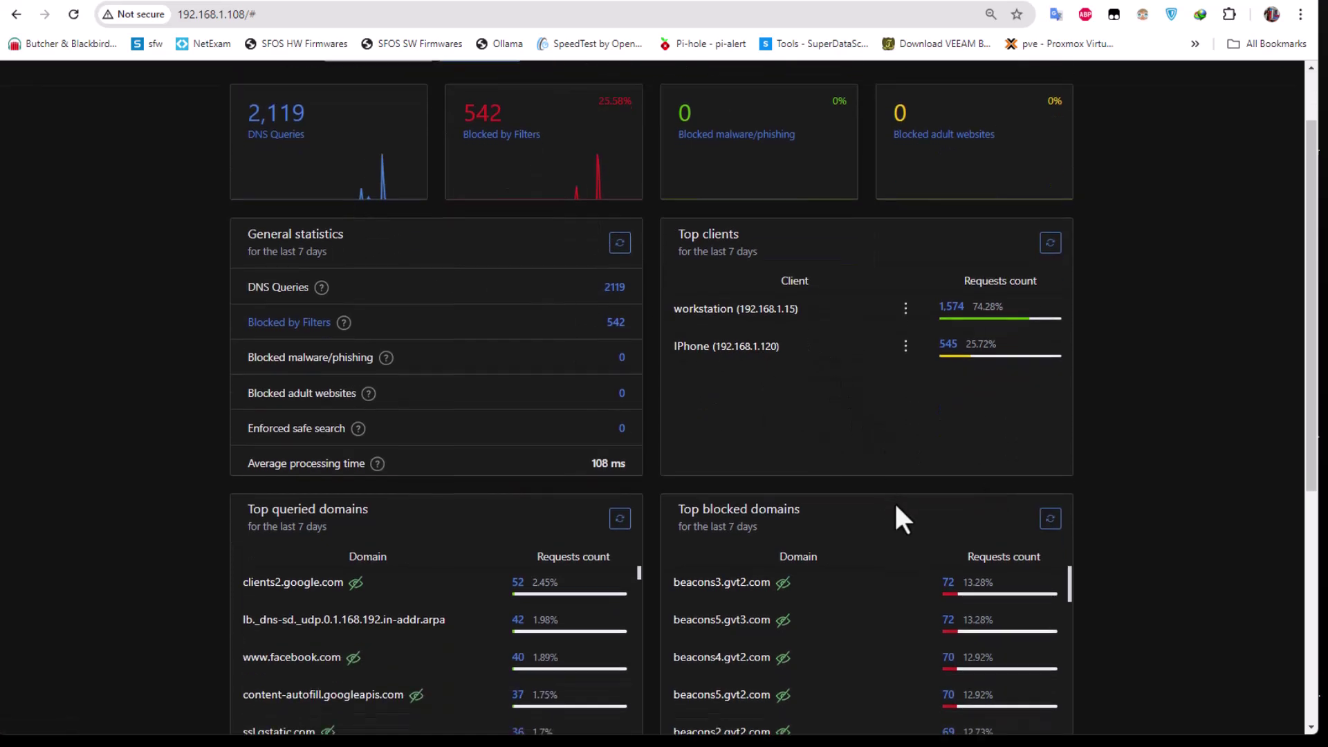
pyautogui.scroll(-2, 851, 505)
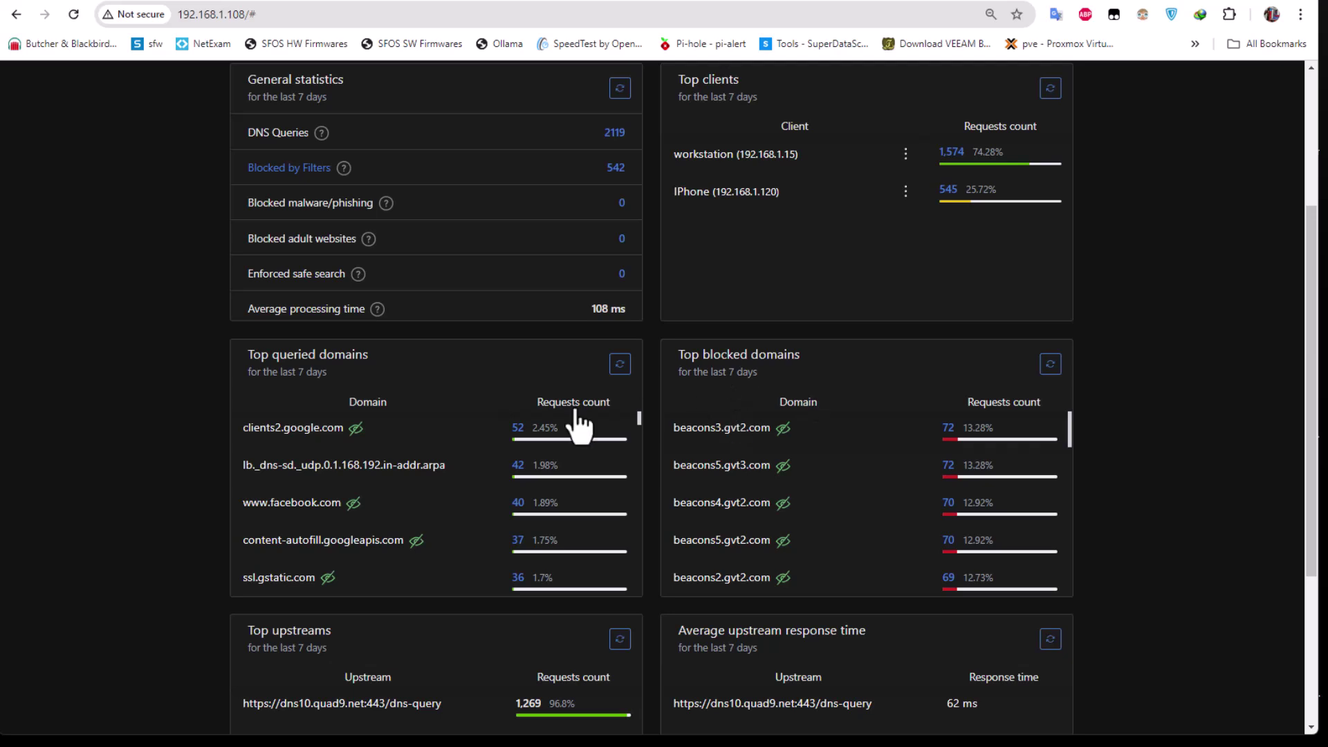
pyautogui.scroll(-2, 647, 468)
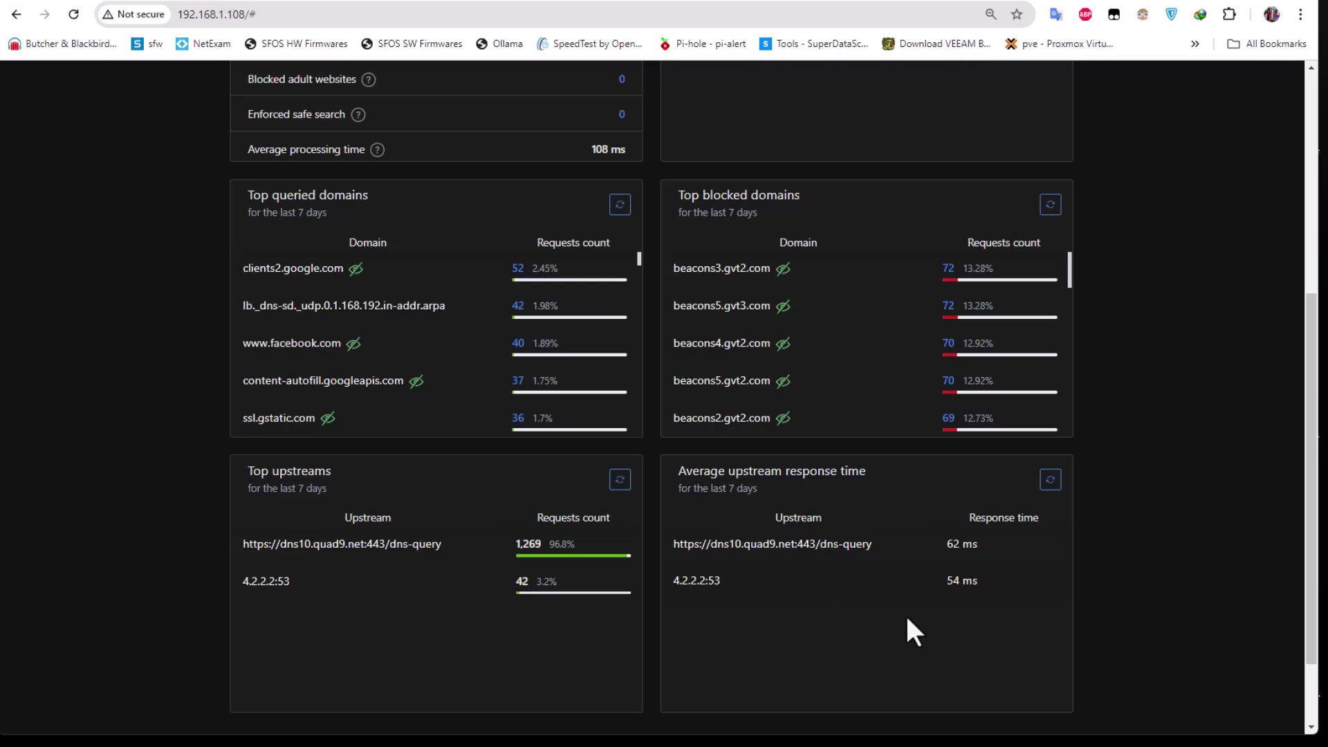
pyautogui.scroll(2, 906, 613)
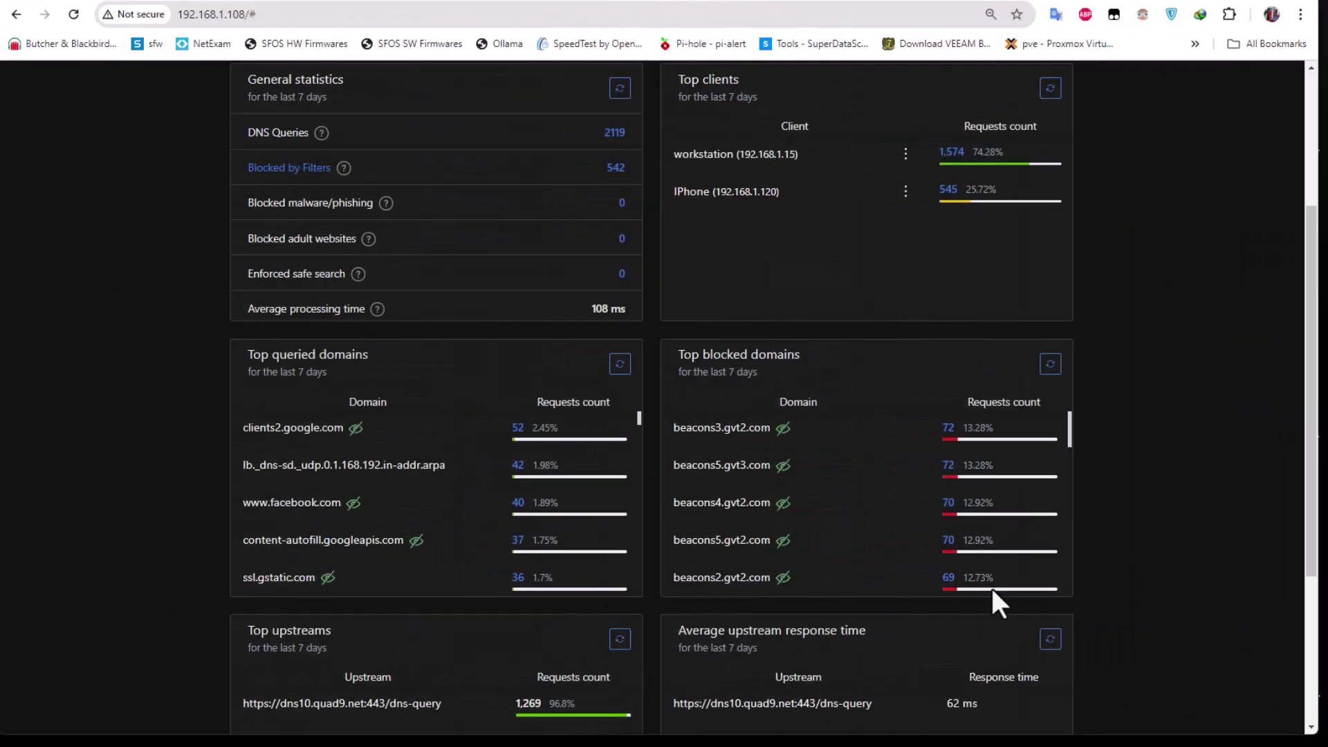
pyautogui.scroll(3, 1287, 487)
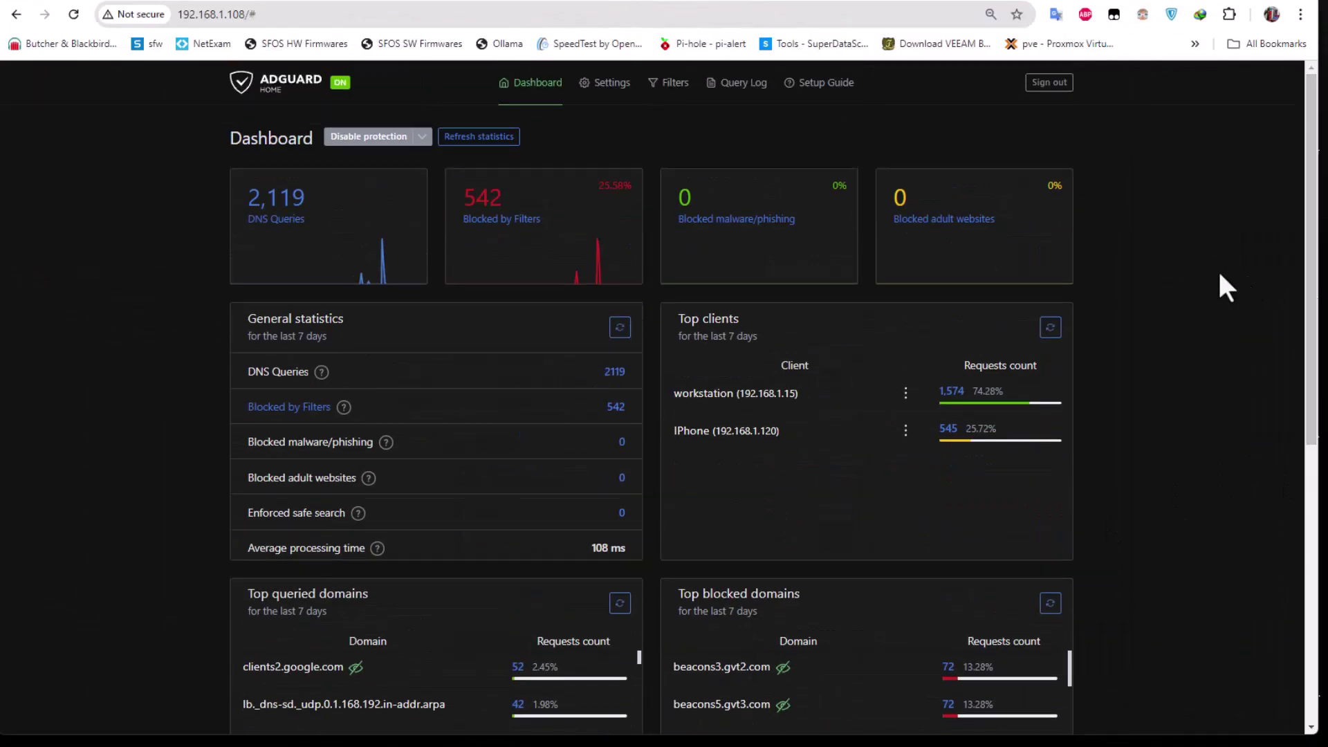
# Enable the AdGuard browsing security web service in the general settings
pyautogui.click(601, 86)
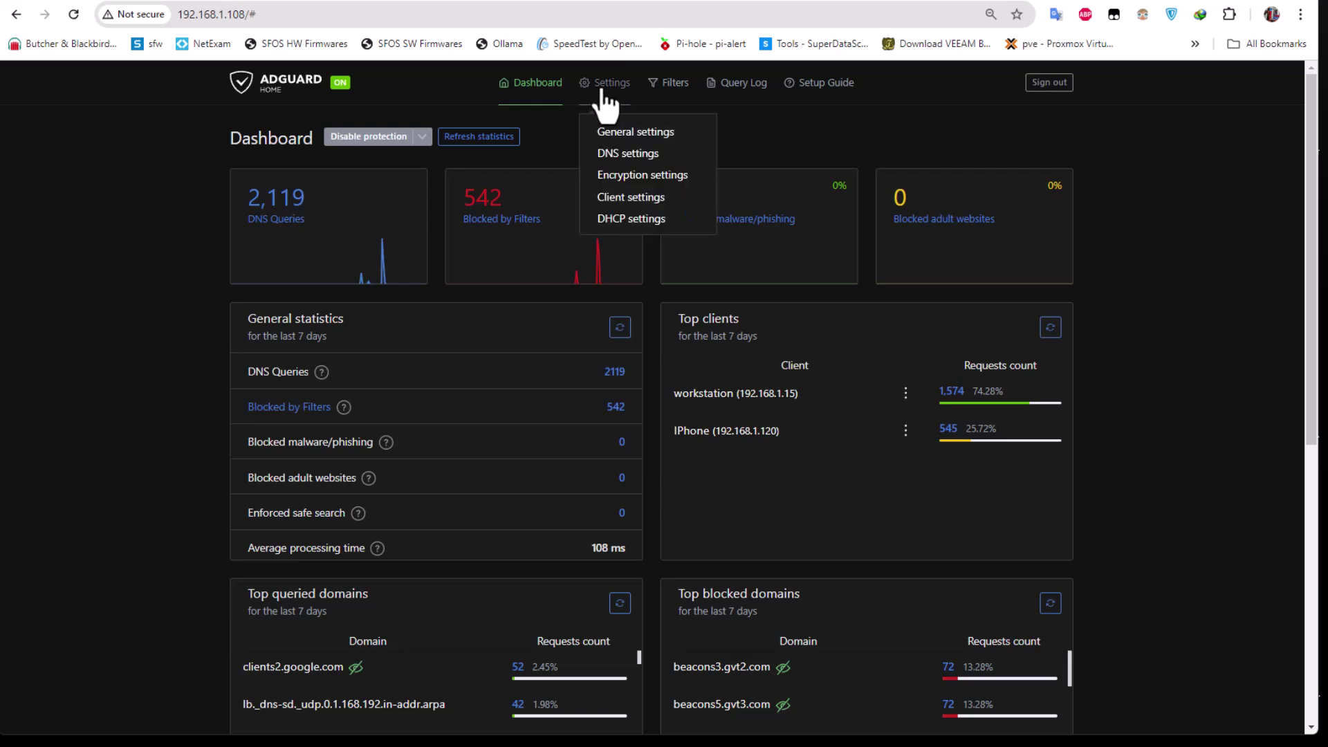
pyautogui.click(649, 133)
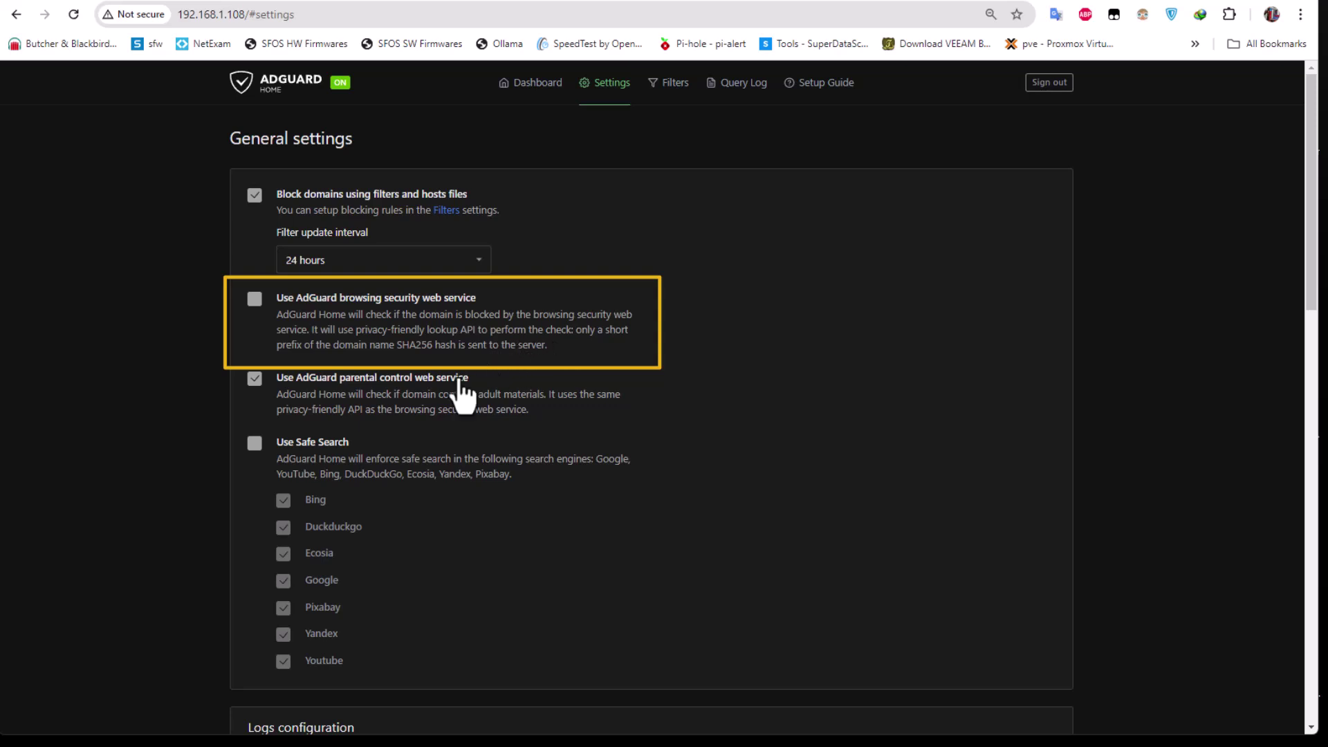
pyautogui.click(257, 301)
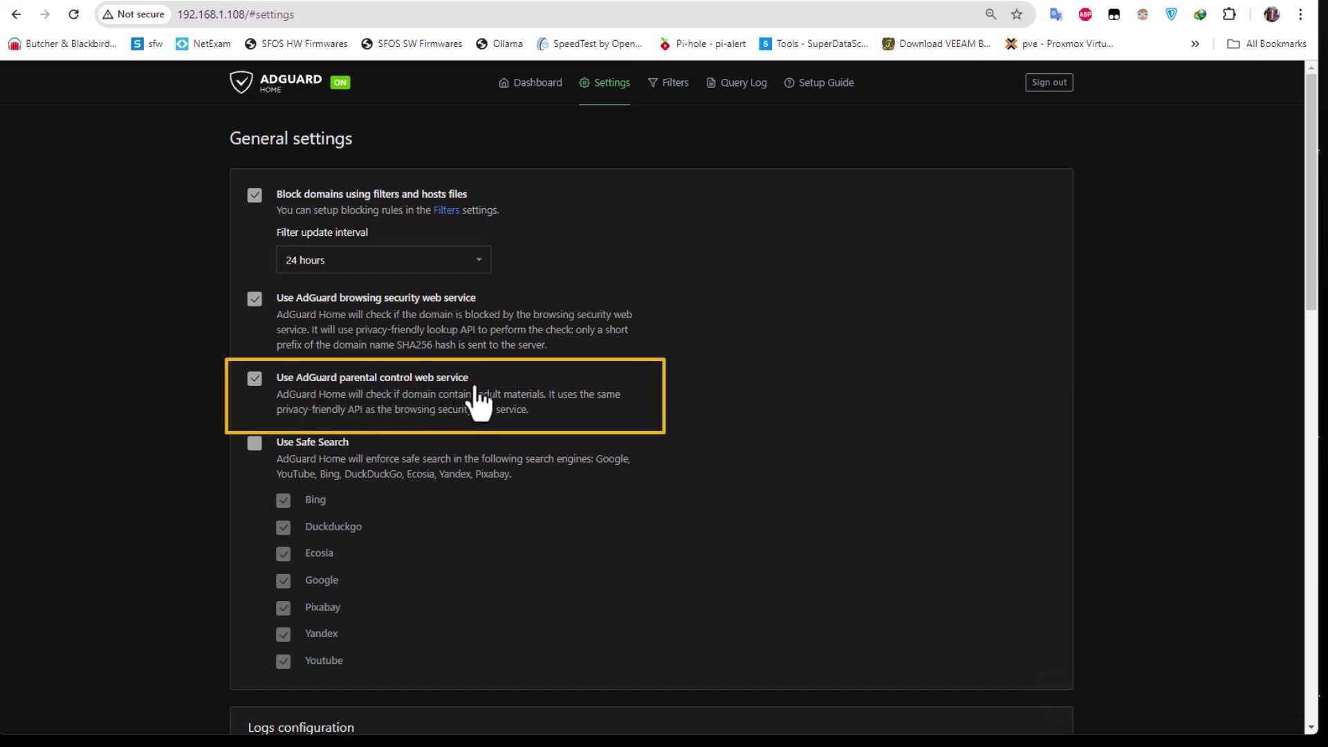
# Set the statistics retention to 30 days and save the statistics configuration
pyautogui.scroll(-1, 485, 387)
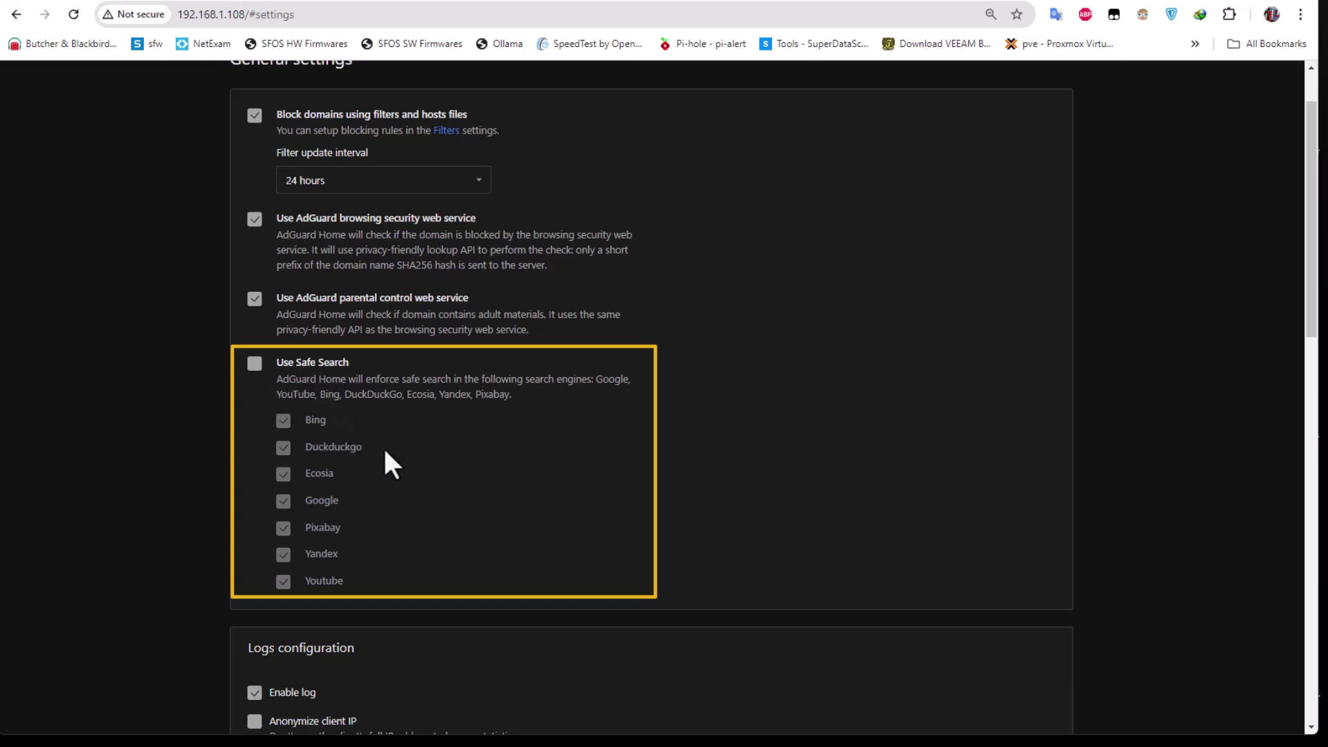
pyautogui.scroll(-2, 382, 447)
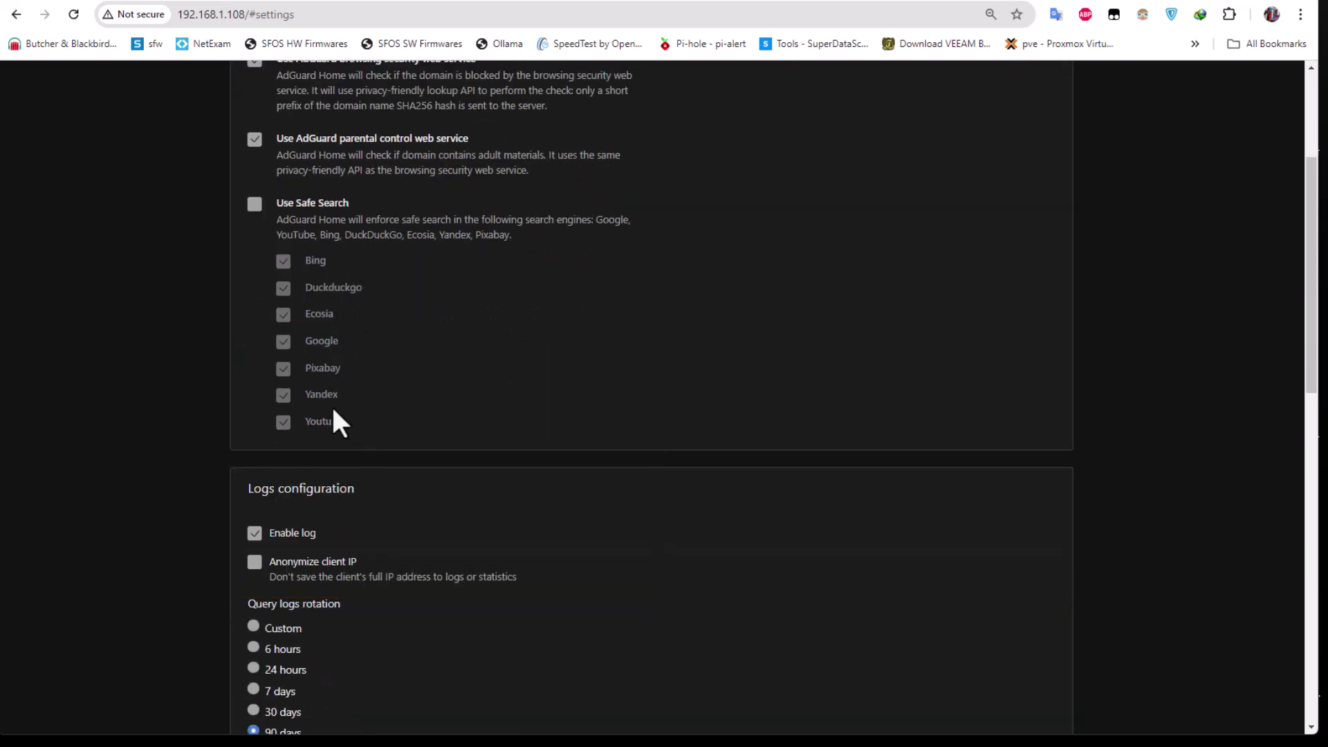
pyautogui.scroll(-2, 342, 421)
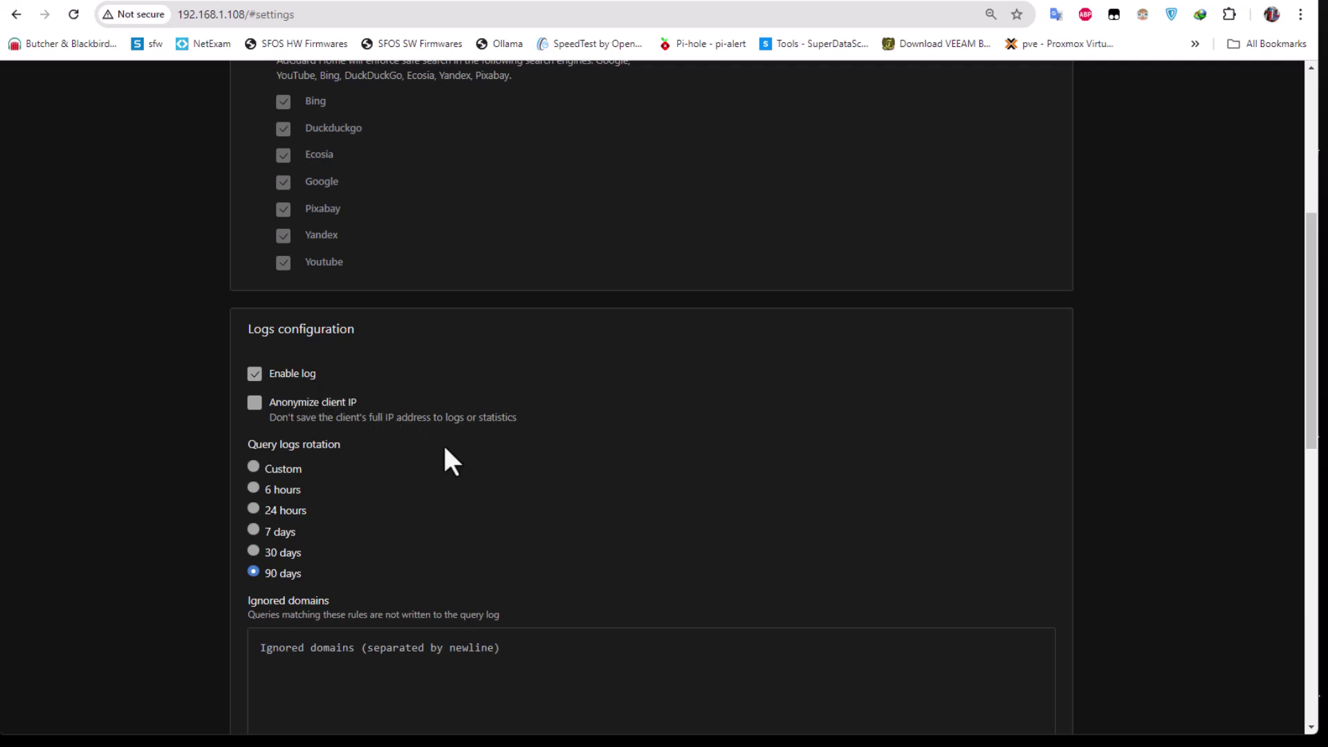
pyautogui.scroll(-1, 445, 459)
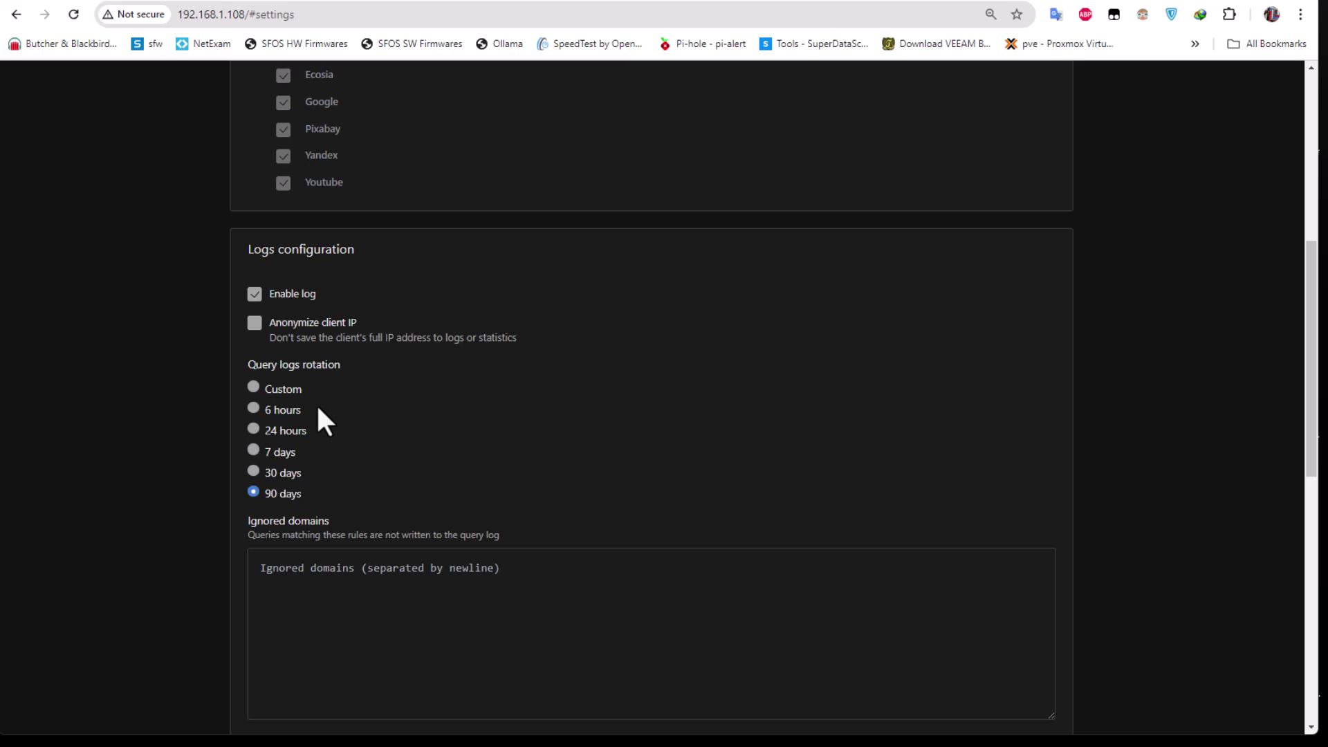
pyautogui.scroll(-7, 317, 409)
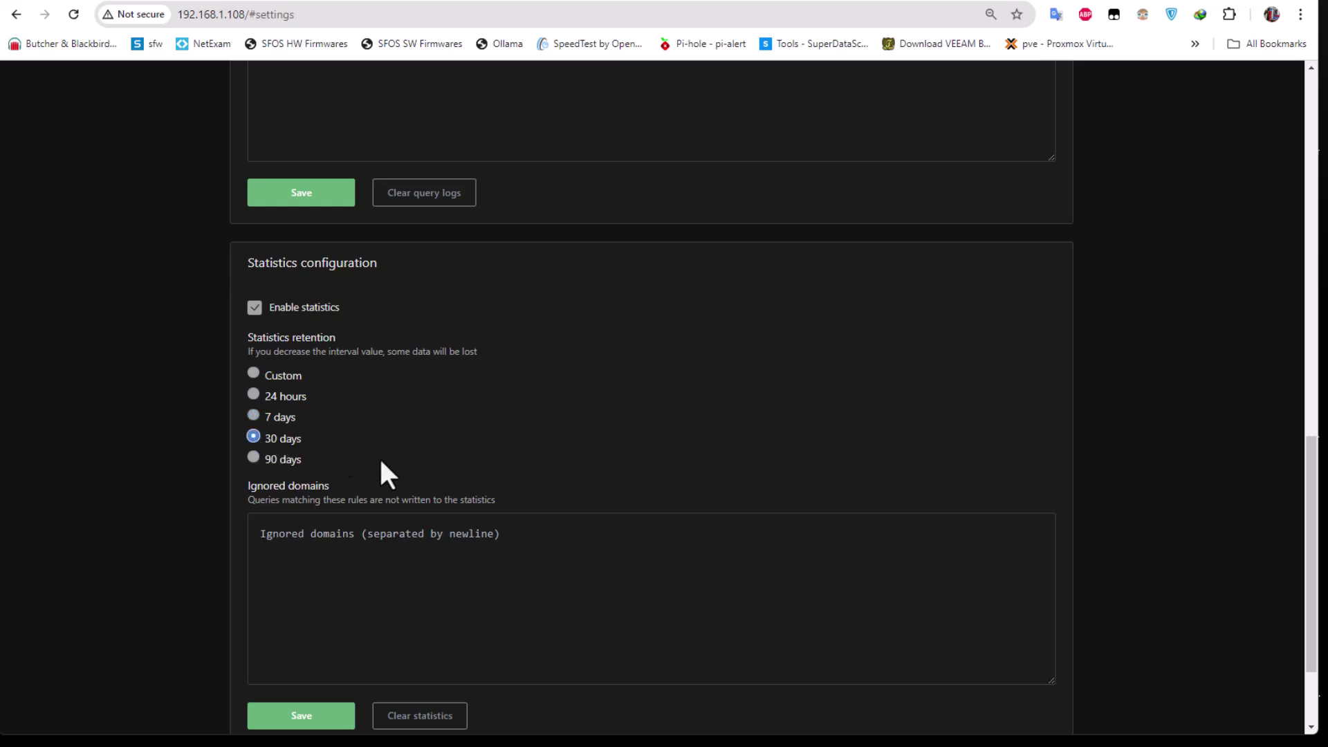
pyautogui.scroll(-2, 380, 459)
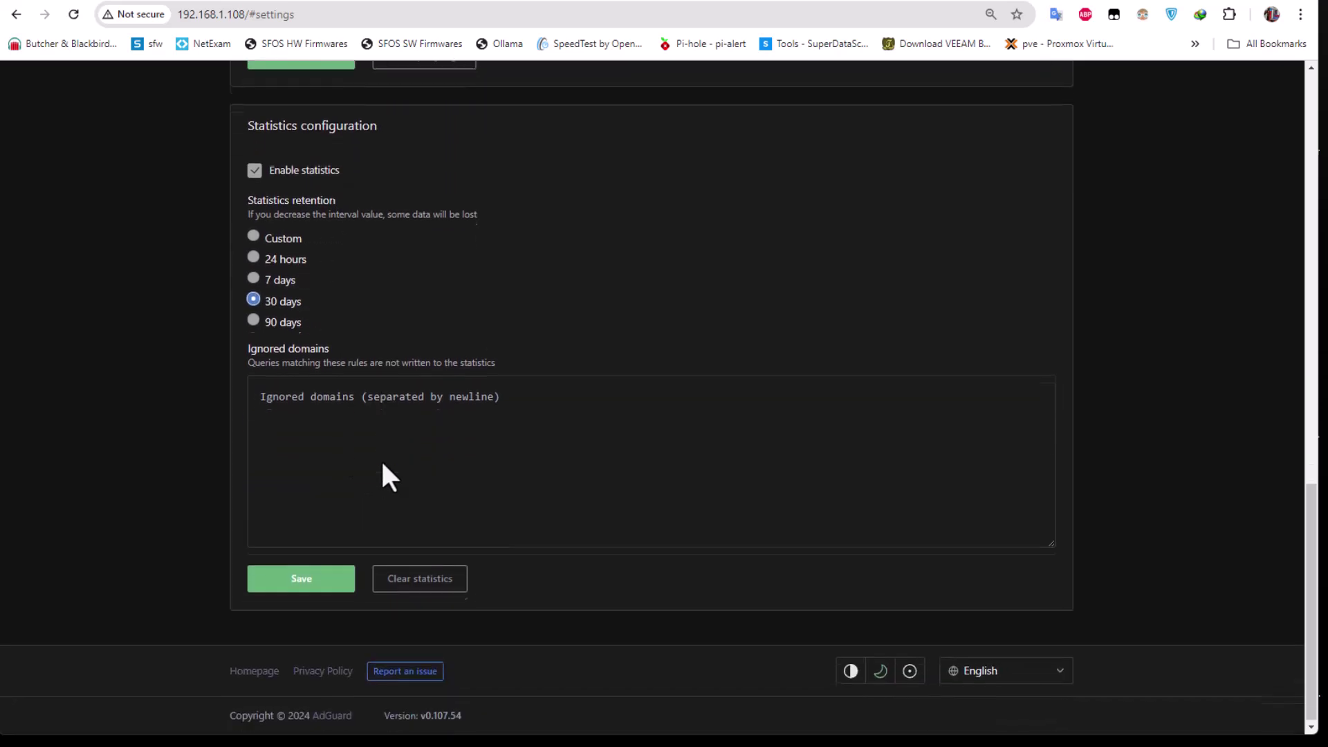
pyautogui.click(313, 587)
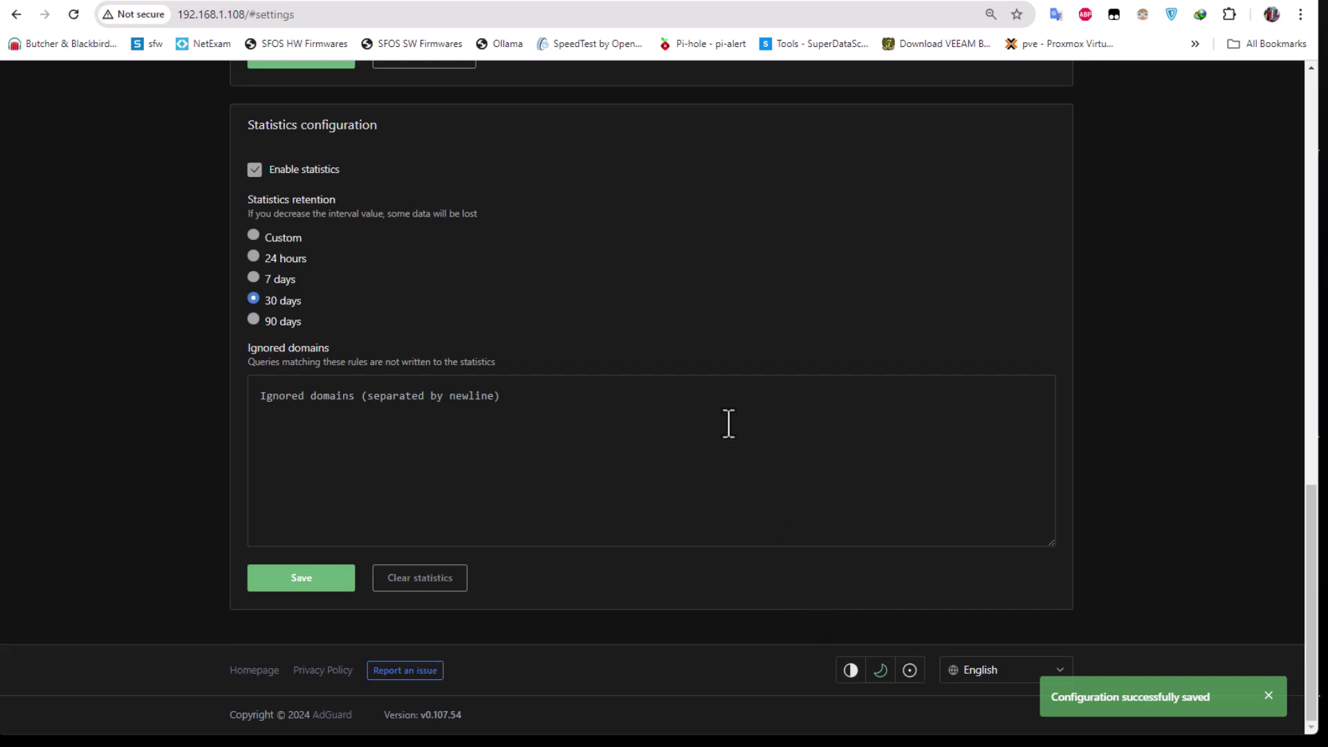
# Open the DNS settings and view the linked list of known DNS providers
pyautogui.scroll(4, 577, 451)
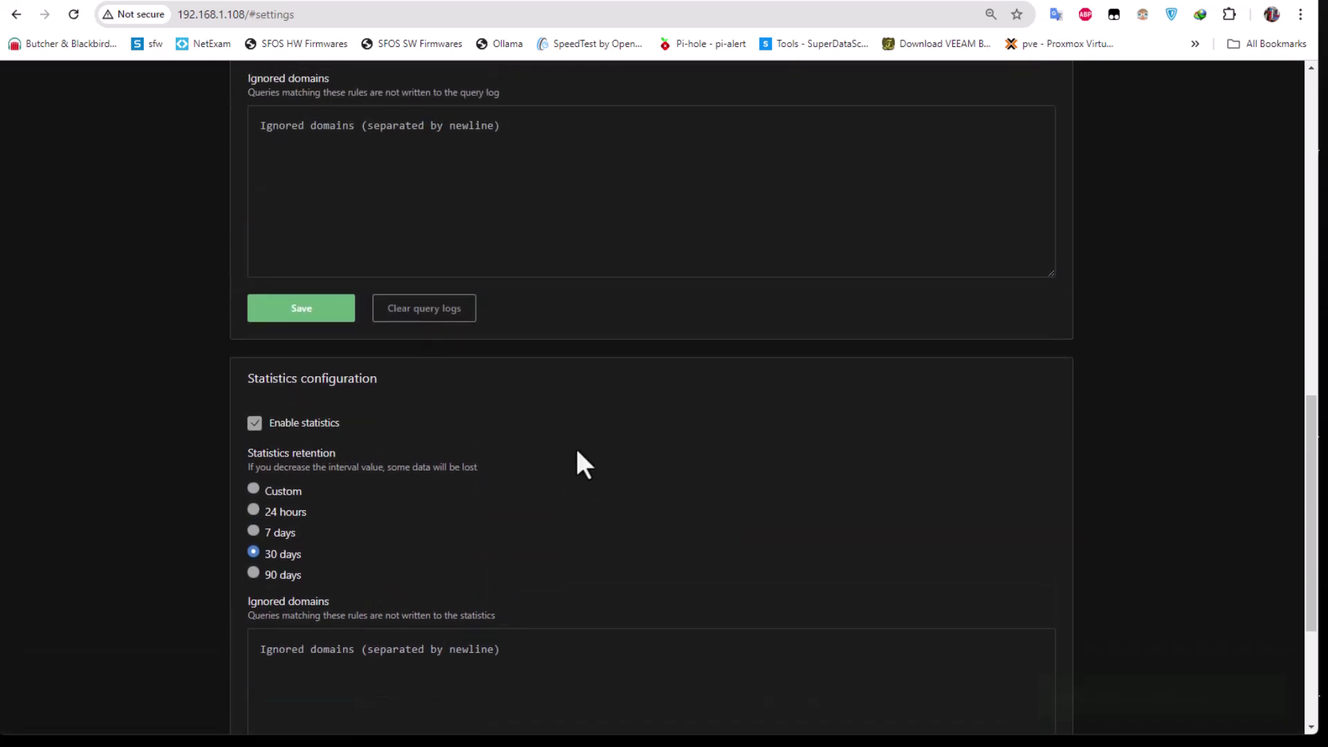
pyautogui.scroll(1, 576, 447)
pyautogui.scroll(2, 1314, 400)
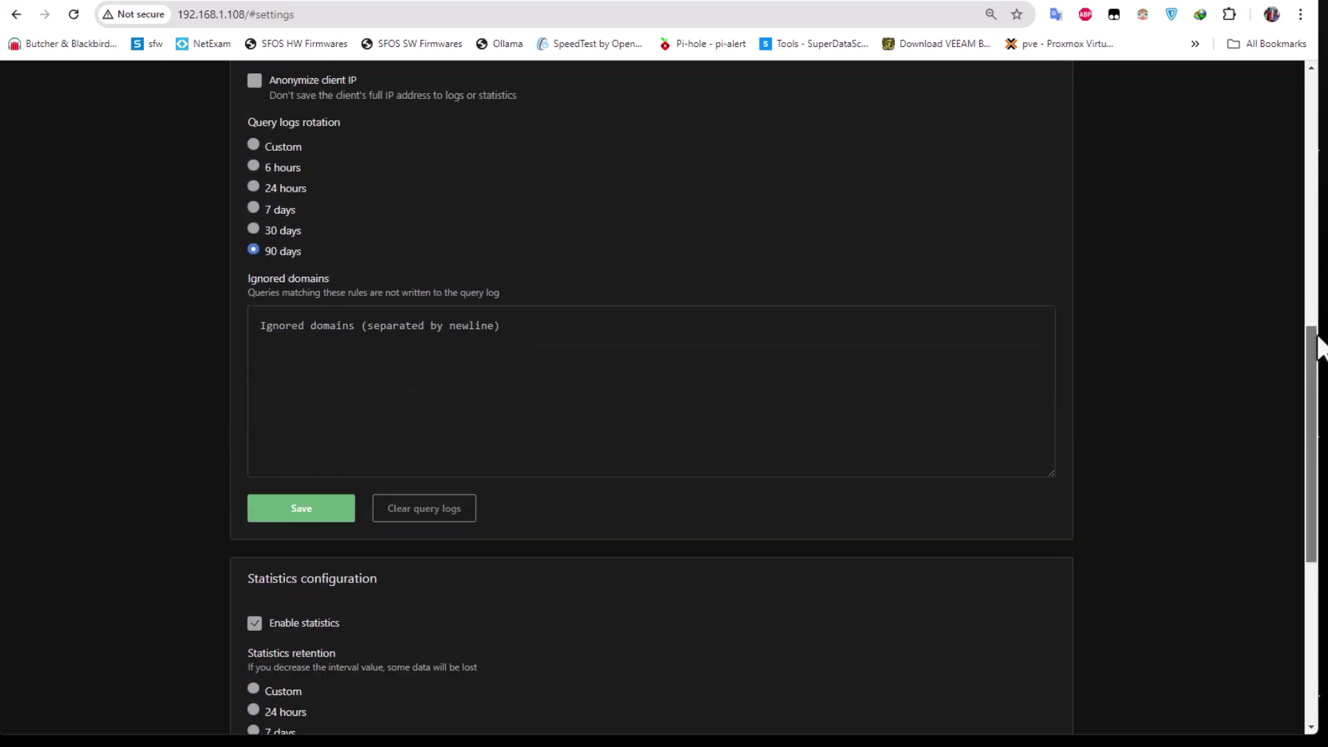
pyautogui.moveTo(1317, 337); pyautogui.dragTo(1317, 82)
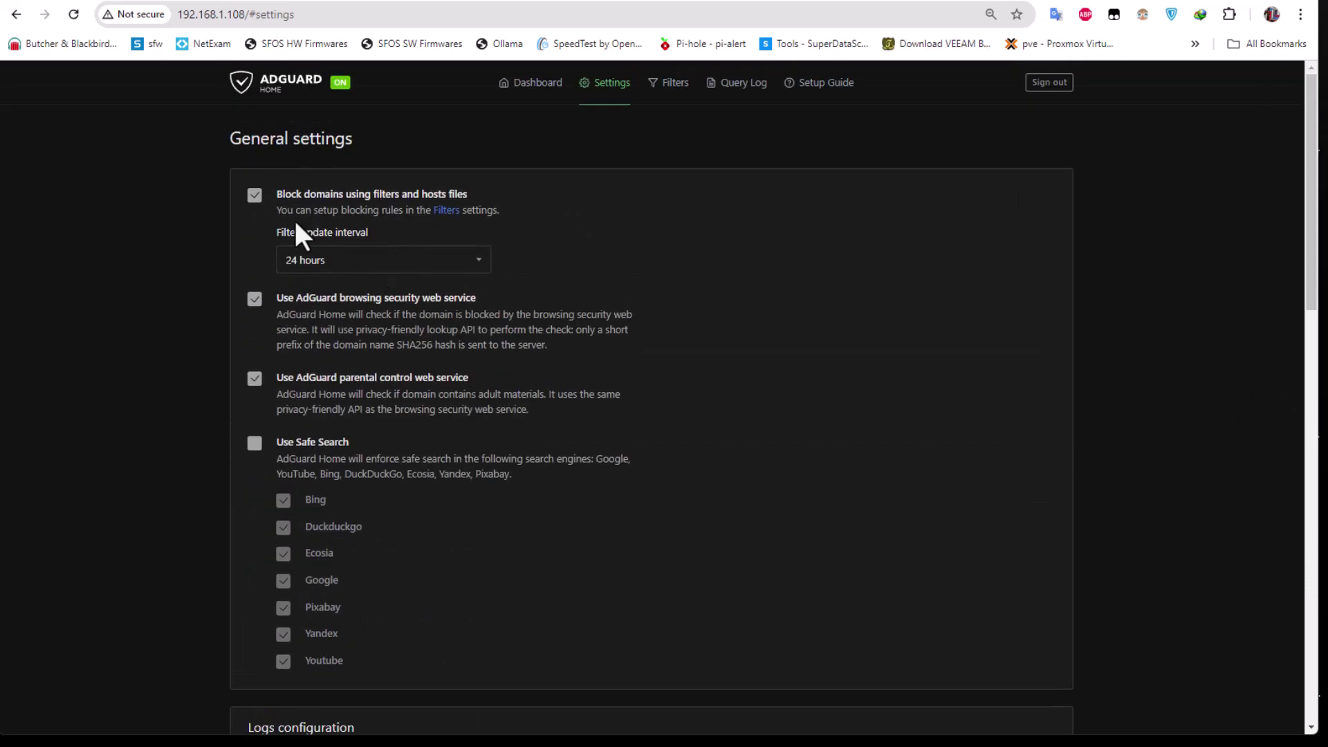
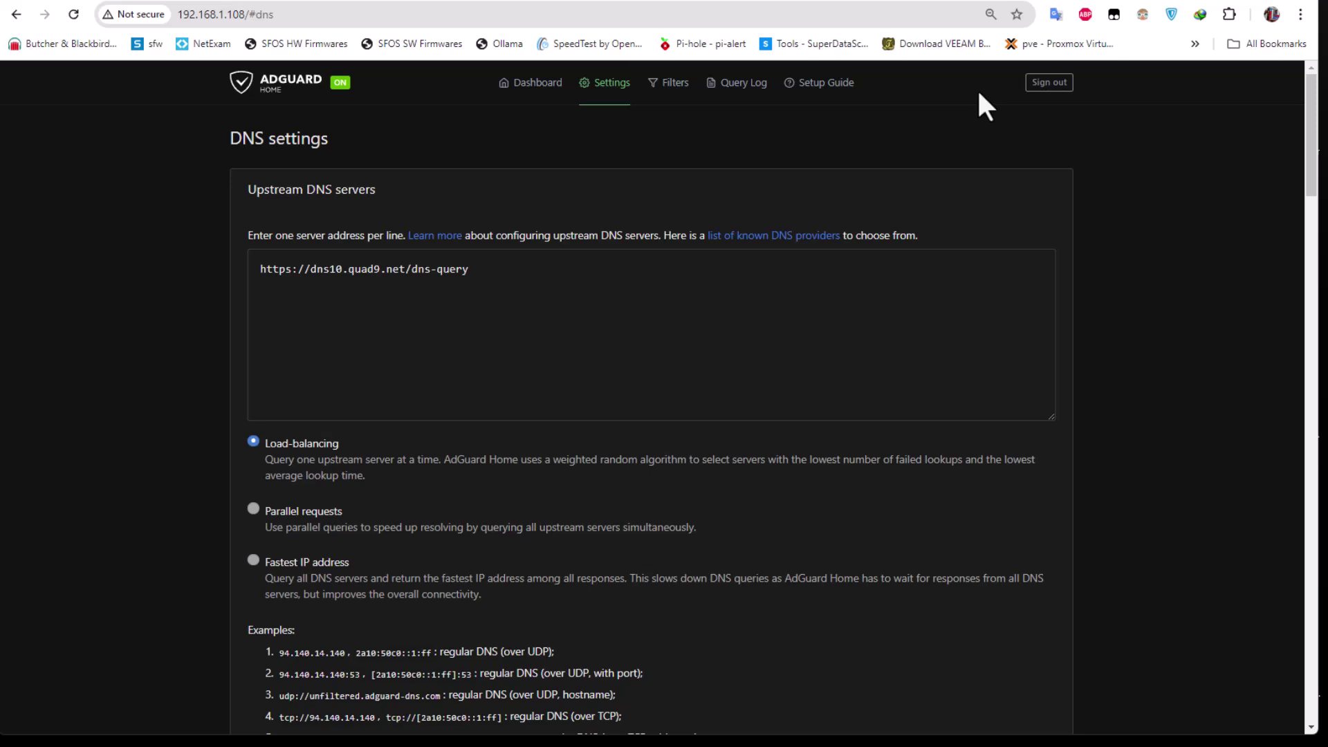
pyautogui.click(1081, 2)
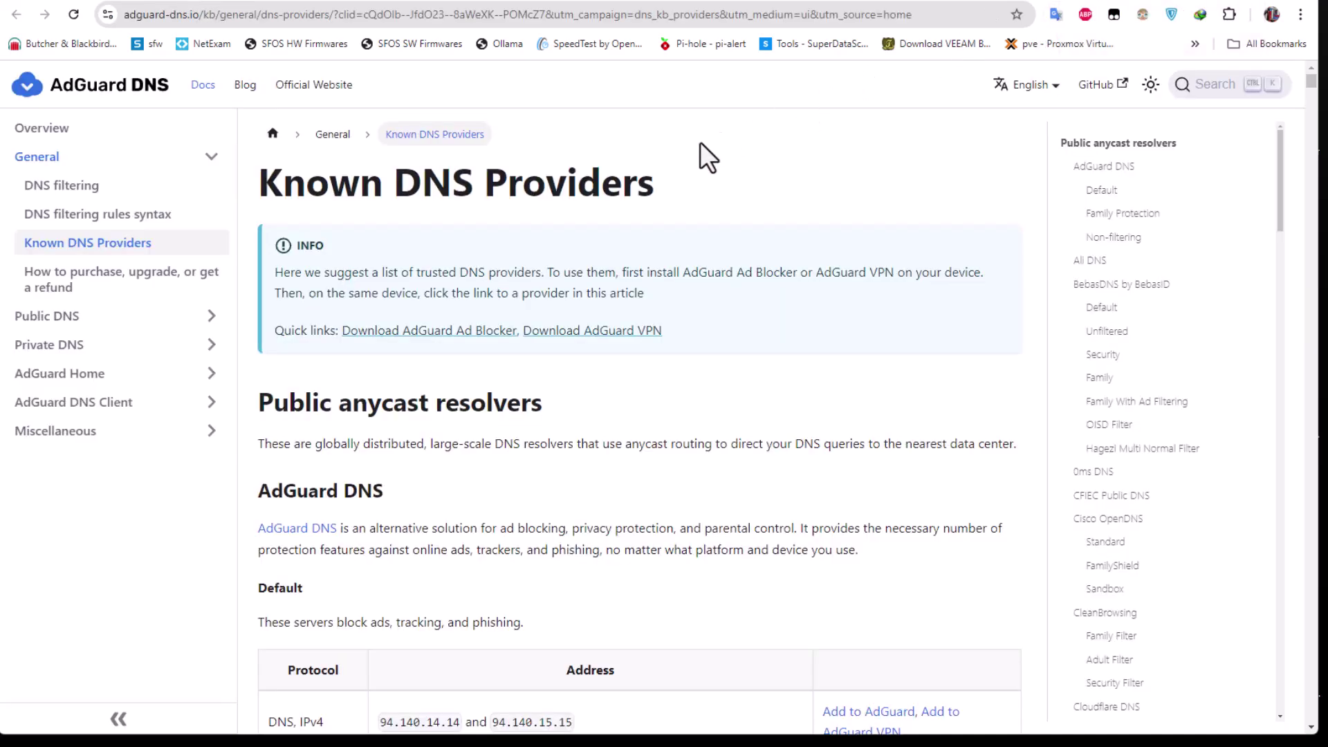
pyautogui.scroll(-3, 586, 392)
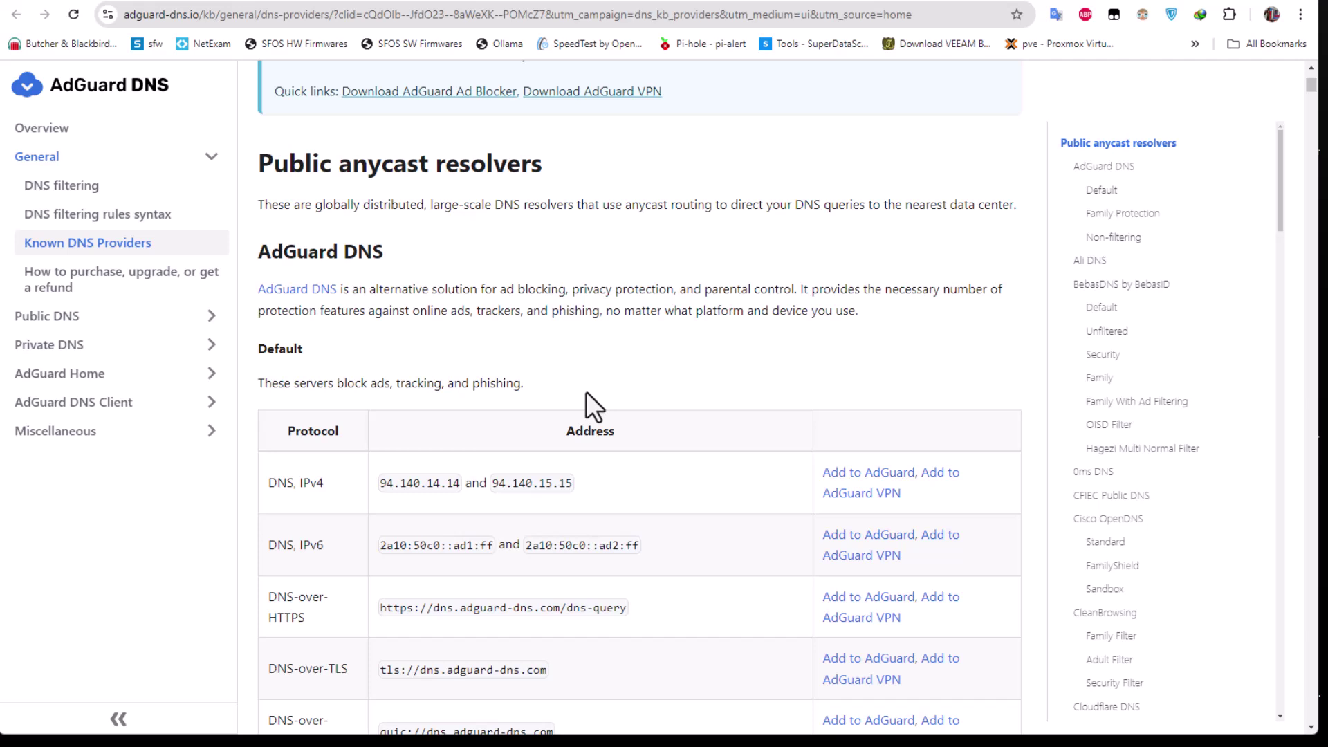
pyautogui.scroll(-1, 587, 392)
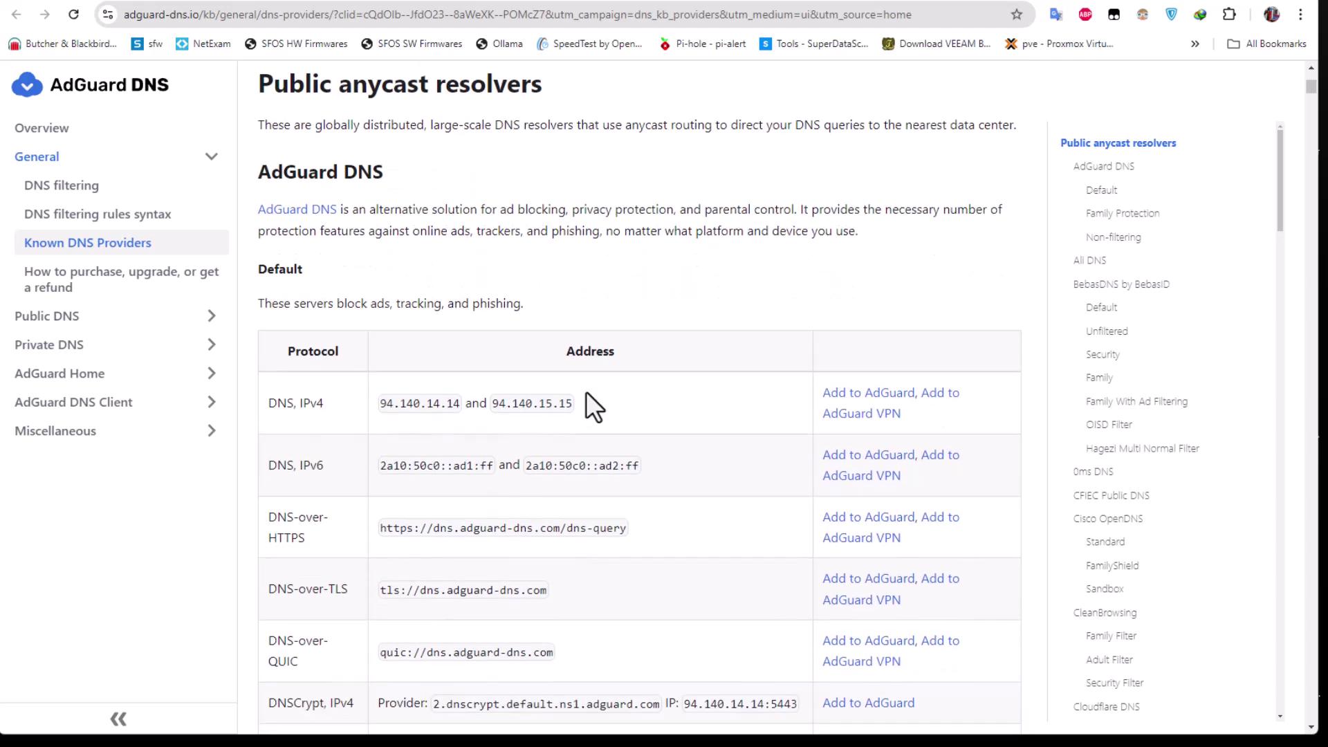
pyautogui.scroll(-1, 587, 393)
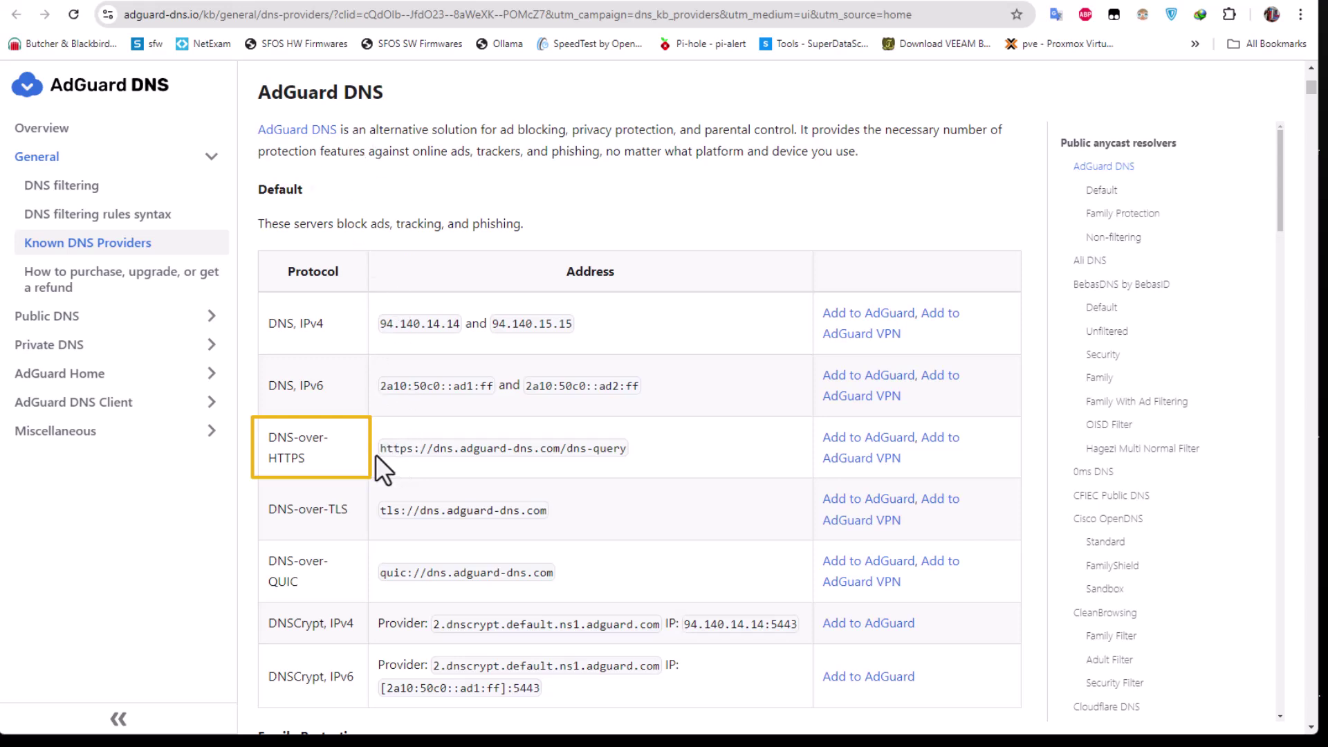
pyautogui.moveTo(381, 455); pyautogui.dragTo(624, 467)
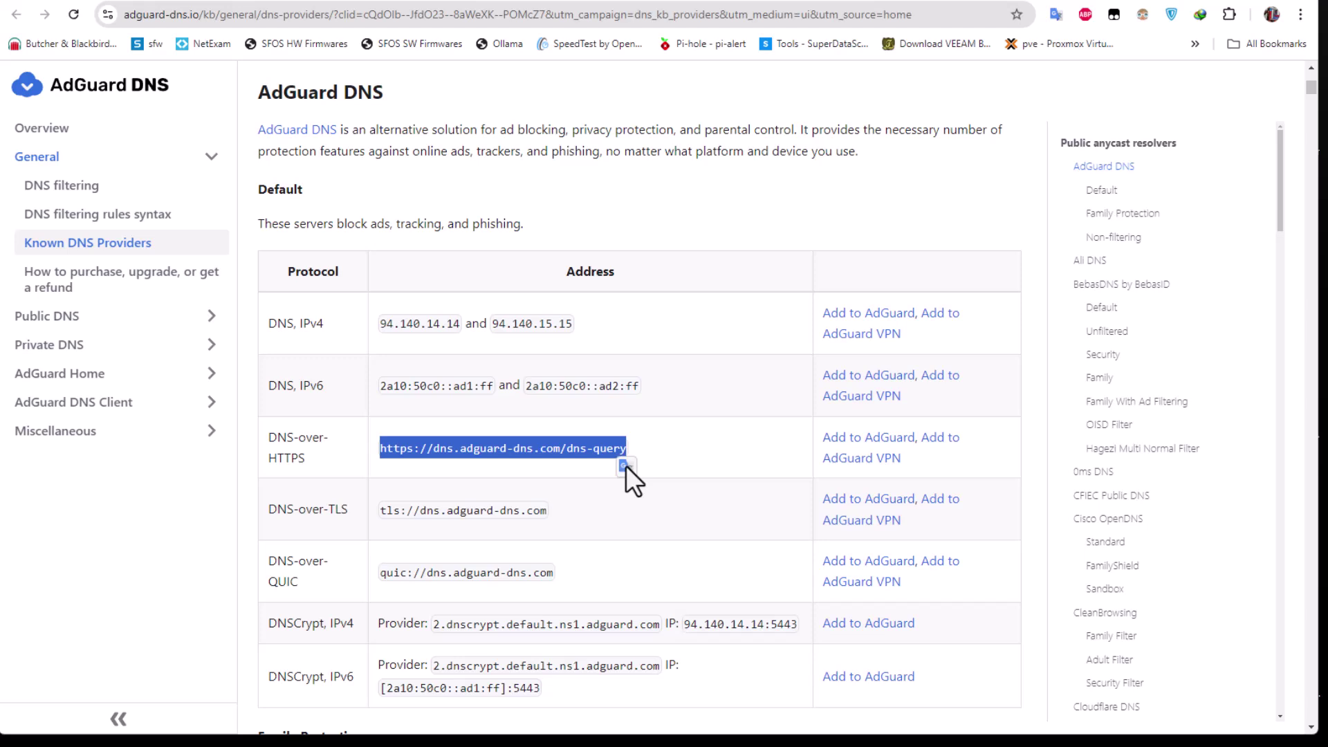
pyautogui.click(1051, 2)
pyautogui.click(528, 304)
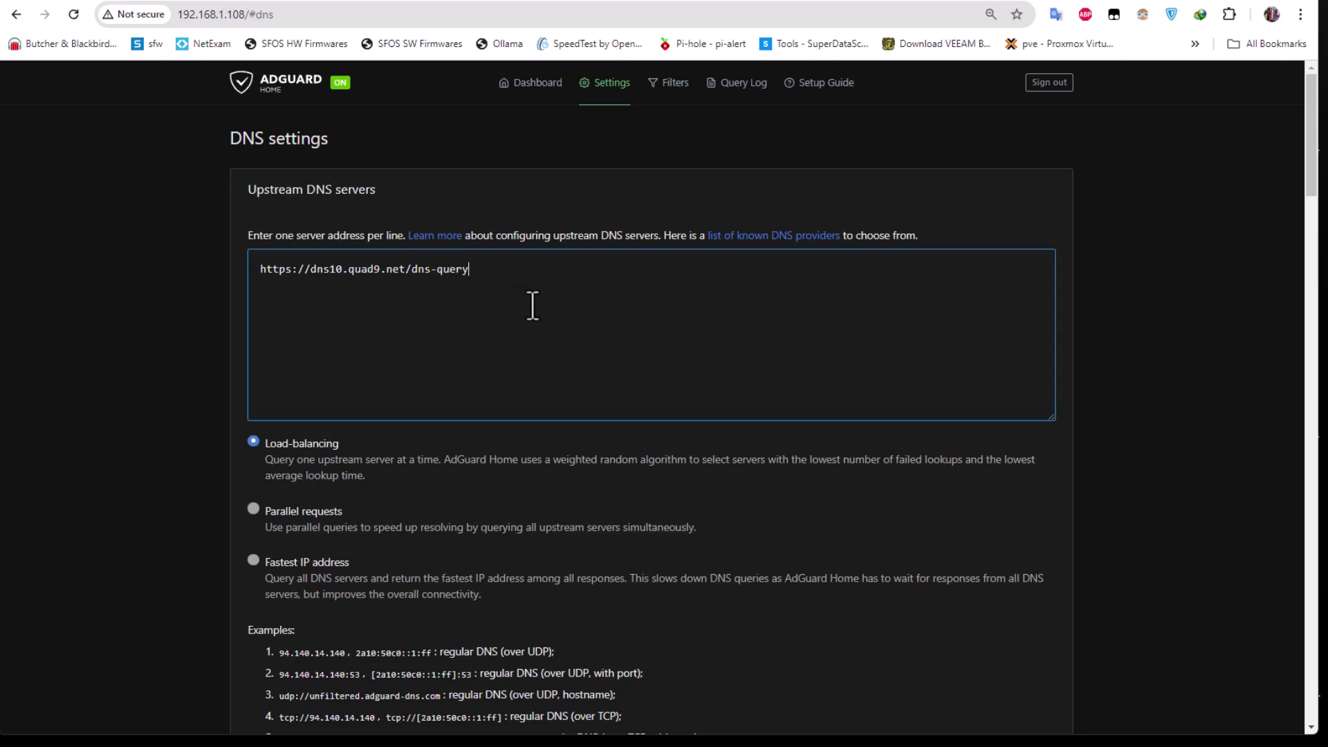
pyautogui.press('Return')
pyautogui.write('https://dns.adguard-dns.com/dns-query')
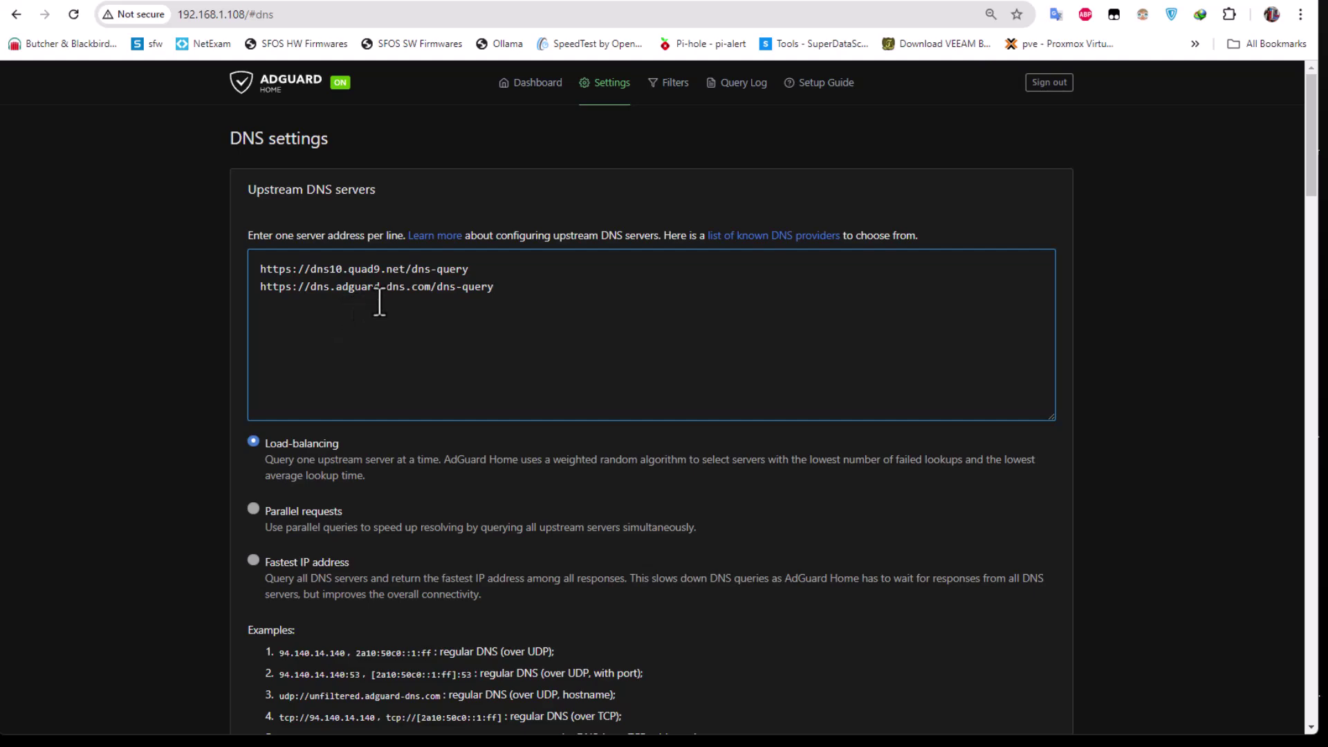
# Find Cloudflare DNS in the known DNS providers list and copy its Standard DNS-over-HTTPS IPv4 address
pyautogui.click(1107, 2)
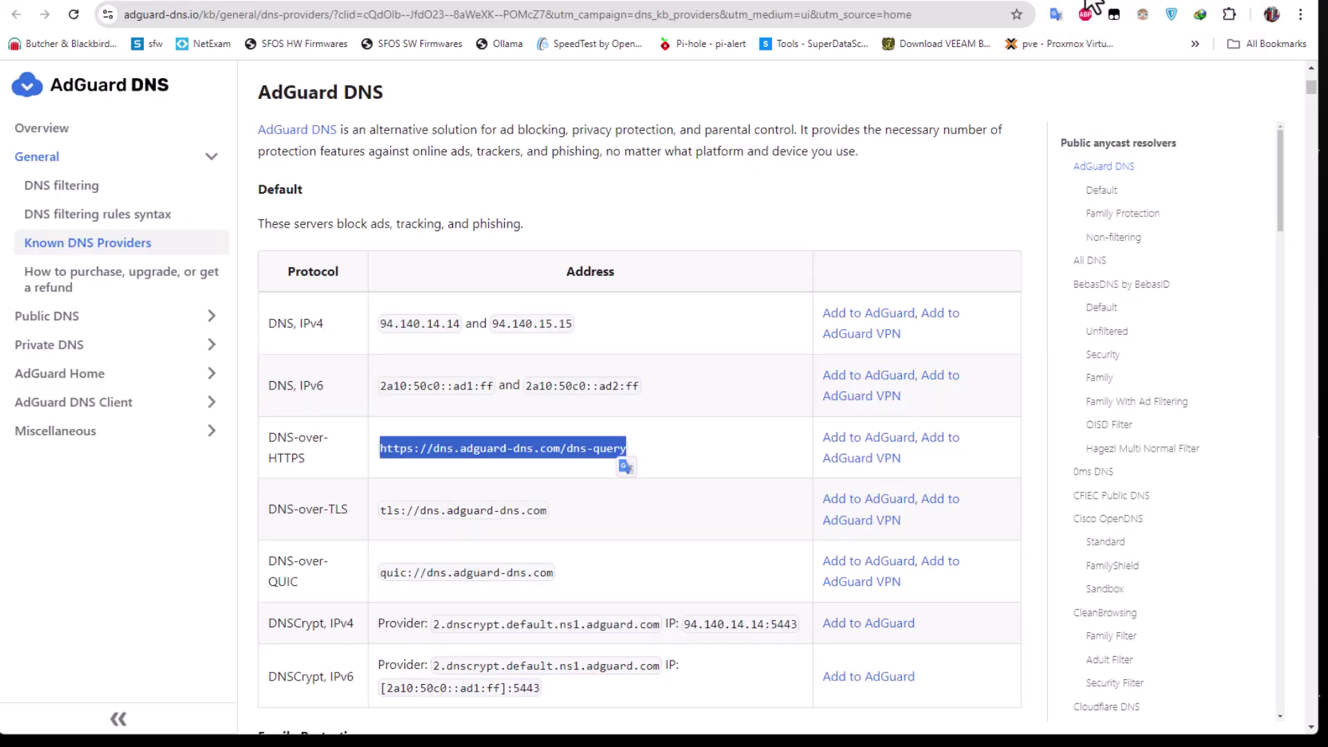
pyautogui.scroll(-5, 595, 442)
pyautogui.scroll(-10, 550, 500)
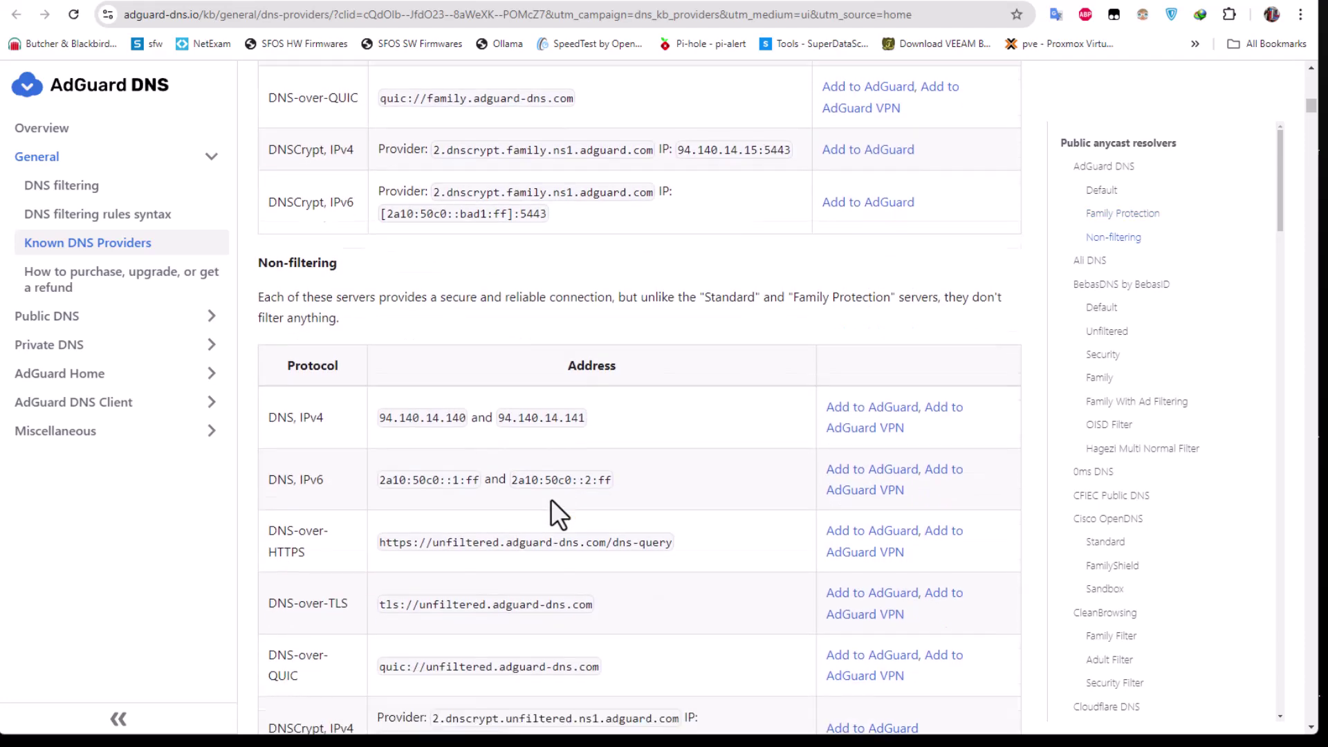
pyautogui.moveTo(1281, 210); pyautogui.dragTo(1281, 251)
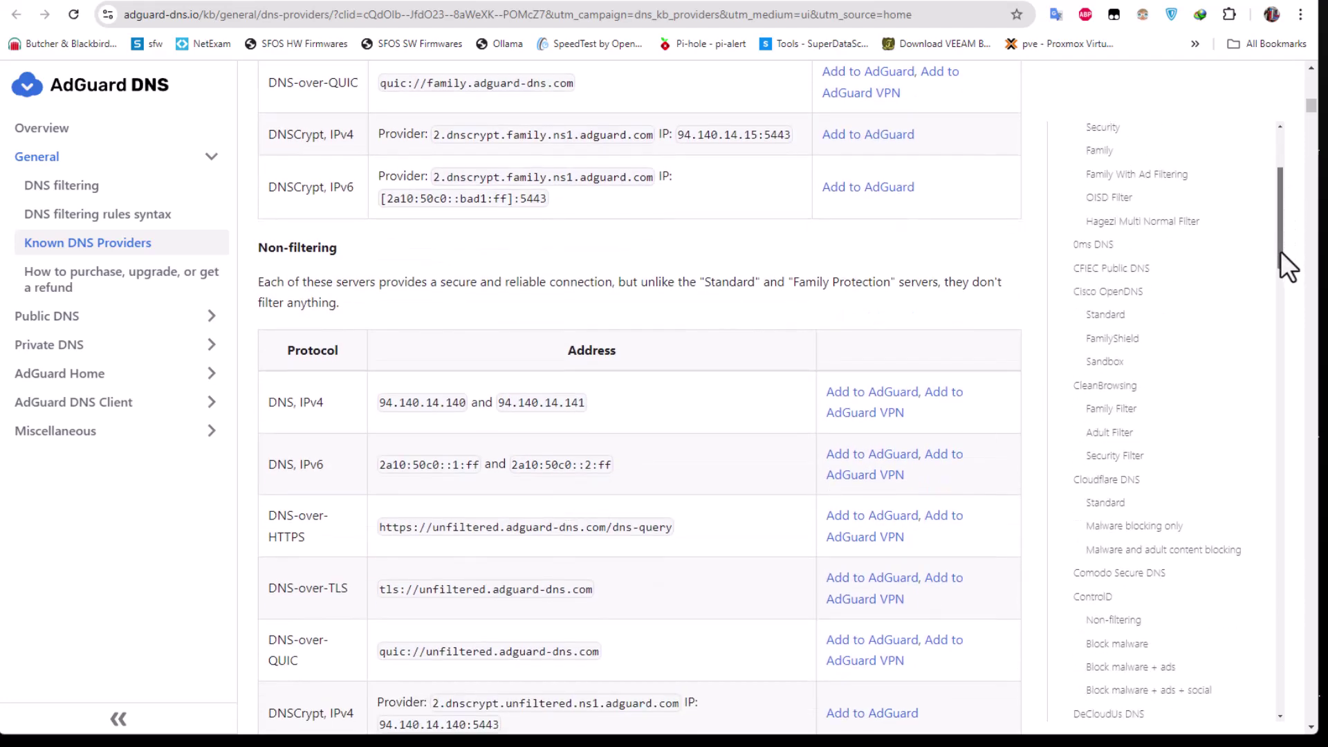
pyautogui.scroll(-12, 657, 588)
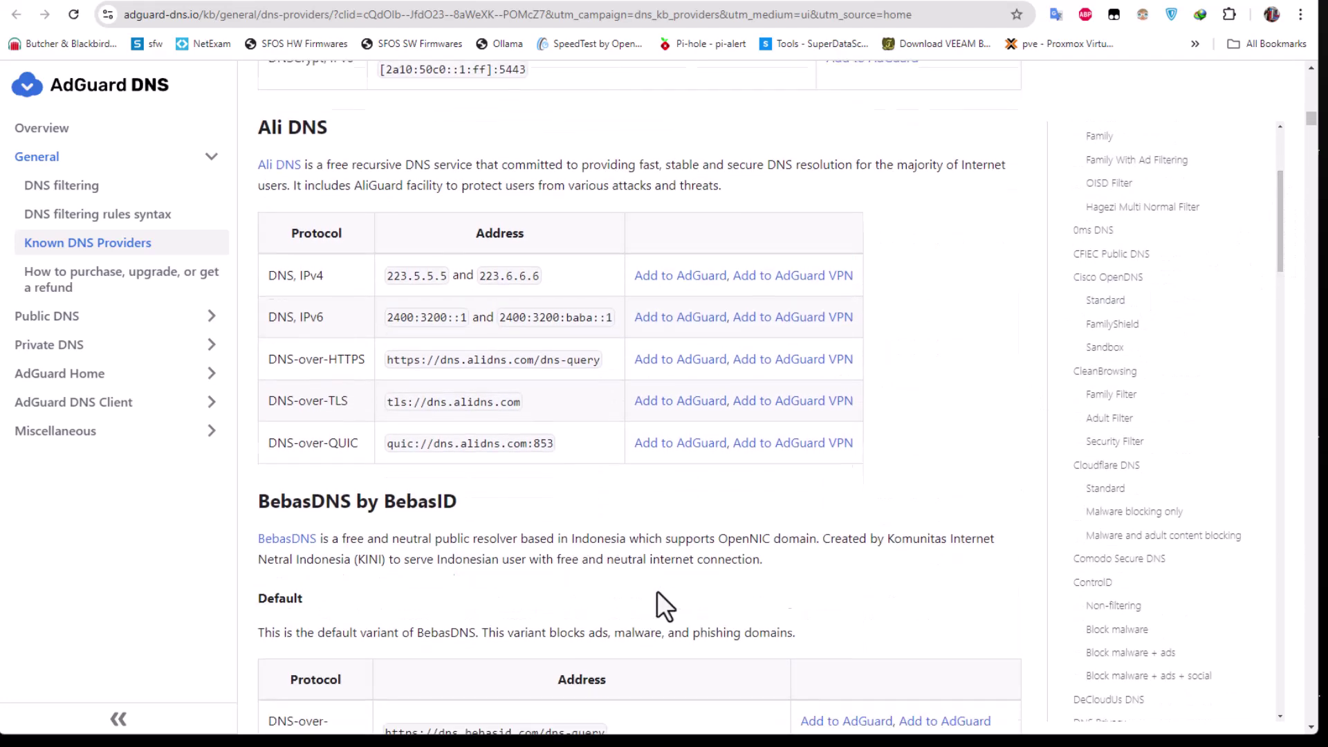
pyautogui.scroll(-9, 322, 394)
pyautogui.scroll(-10, 325, 384)
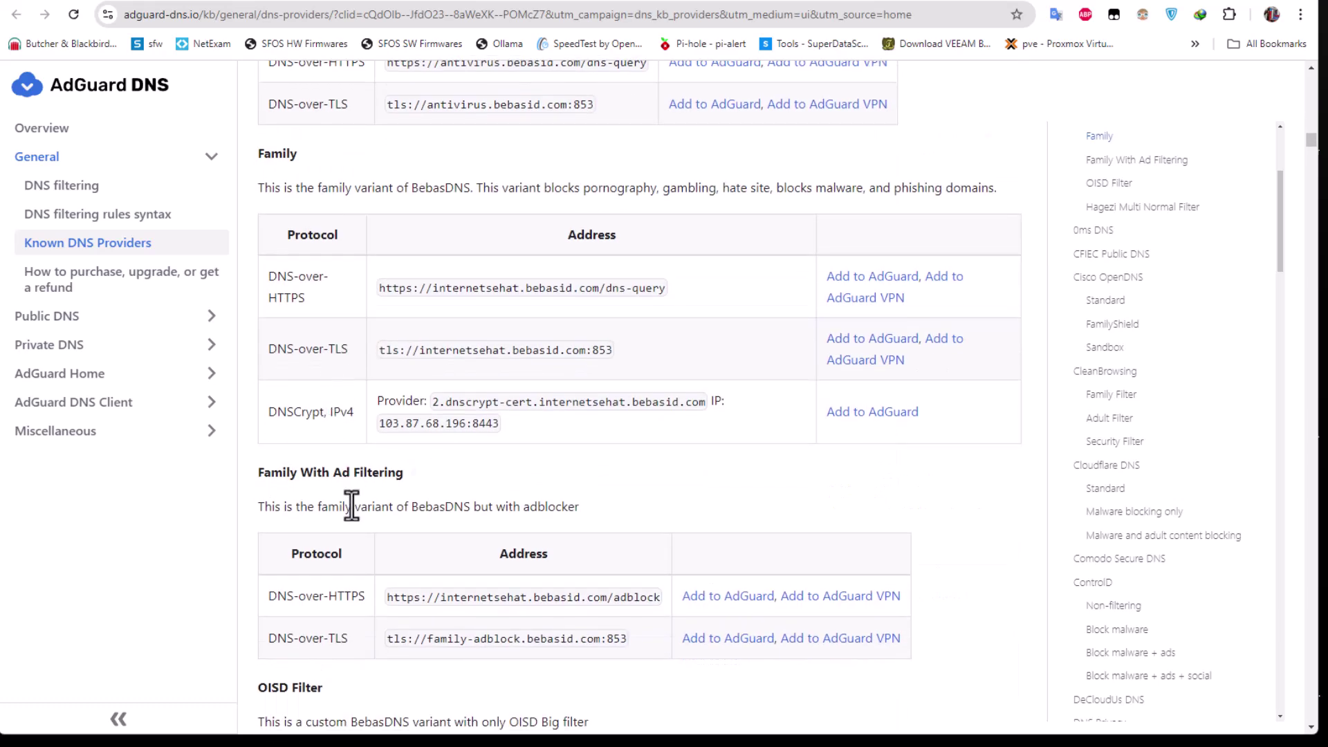
pyautogui.scroll(-20, 354, 534)
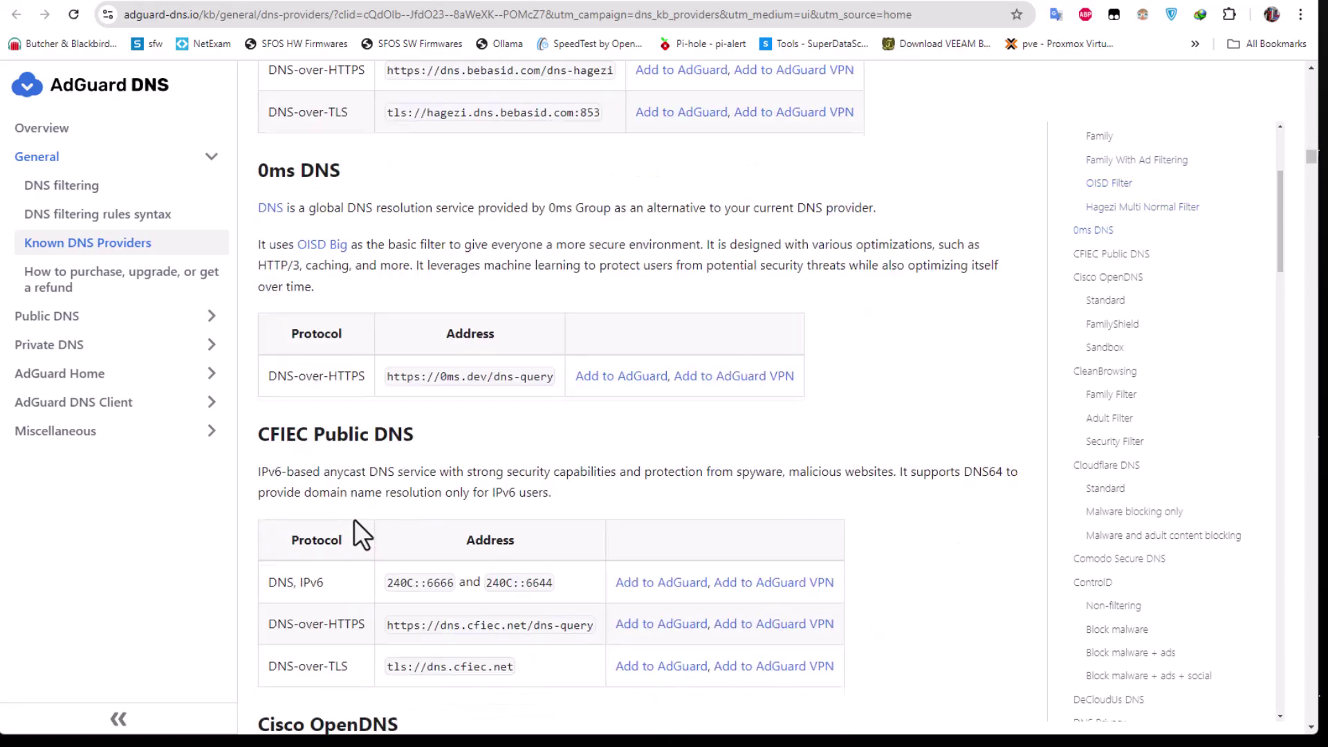
pyautogui.scroll(-16, 354, 520)
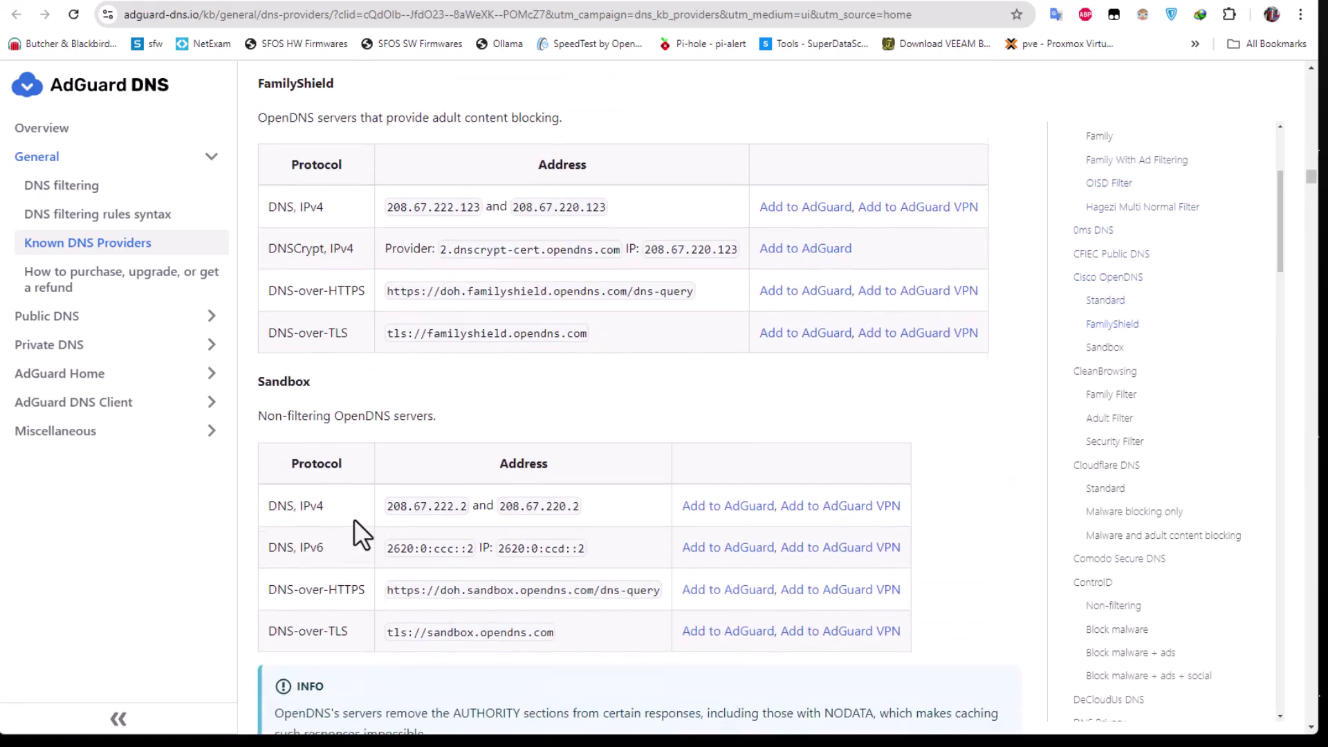
pyautogui.scroll(-15, 354, 529)
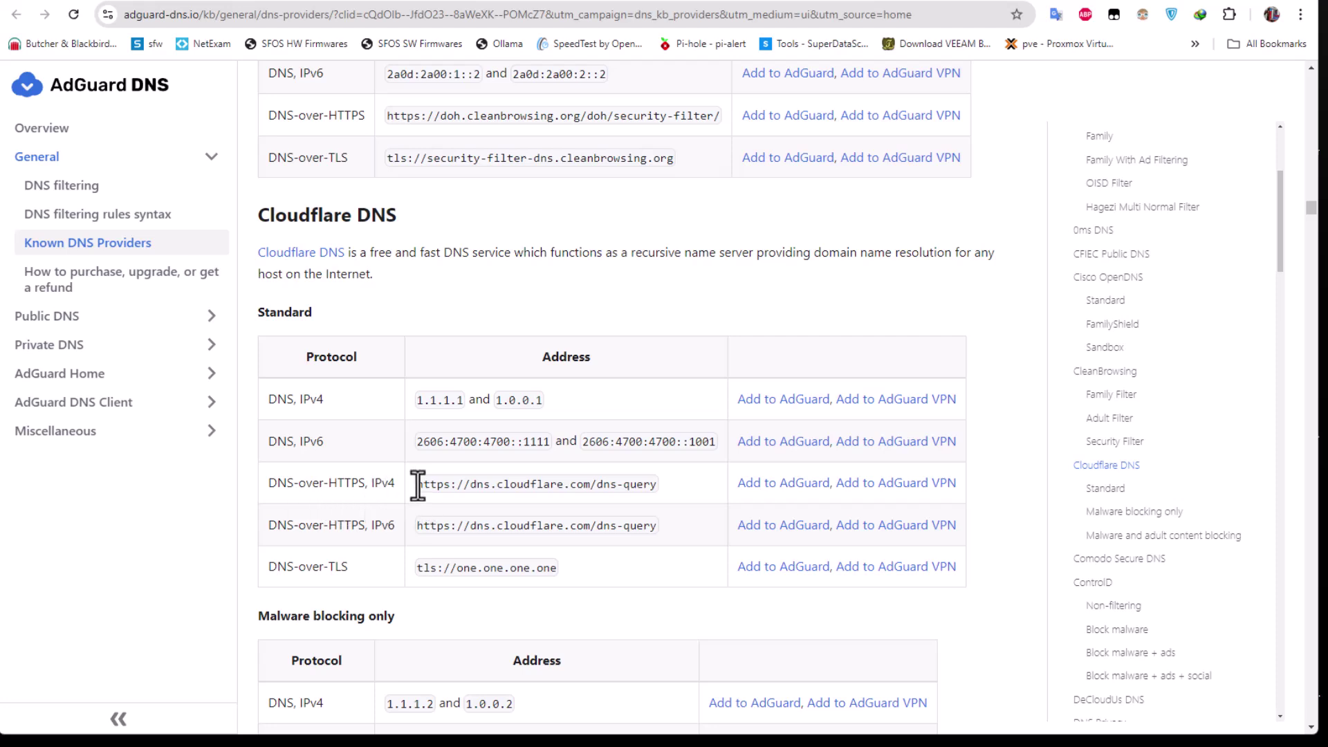
pyautogui.moveTo(416, 484); pyautogui.dragTo(663, 479)
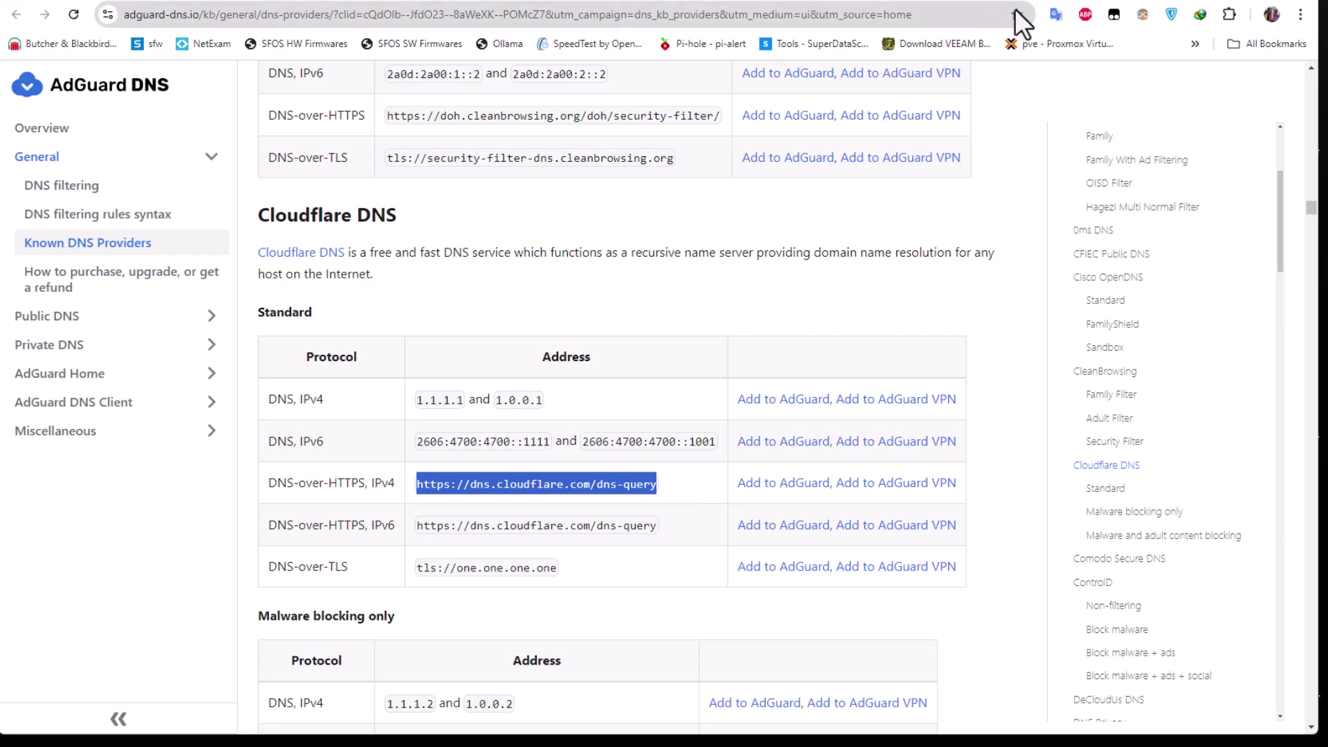
pyautogui.click(1059, 3)
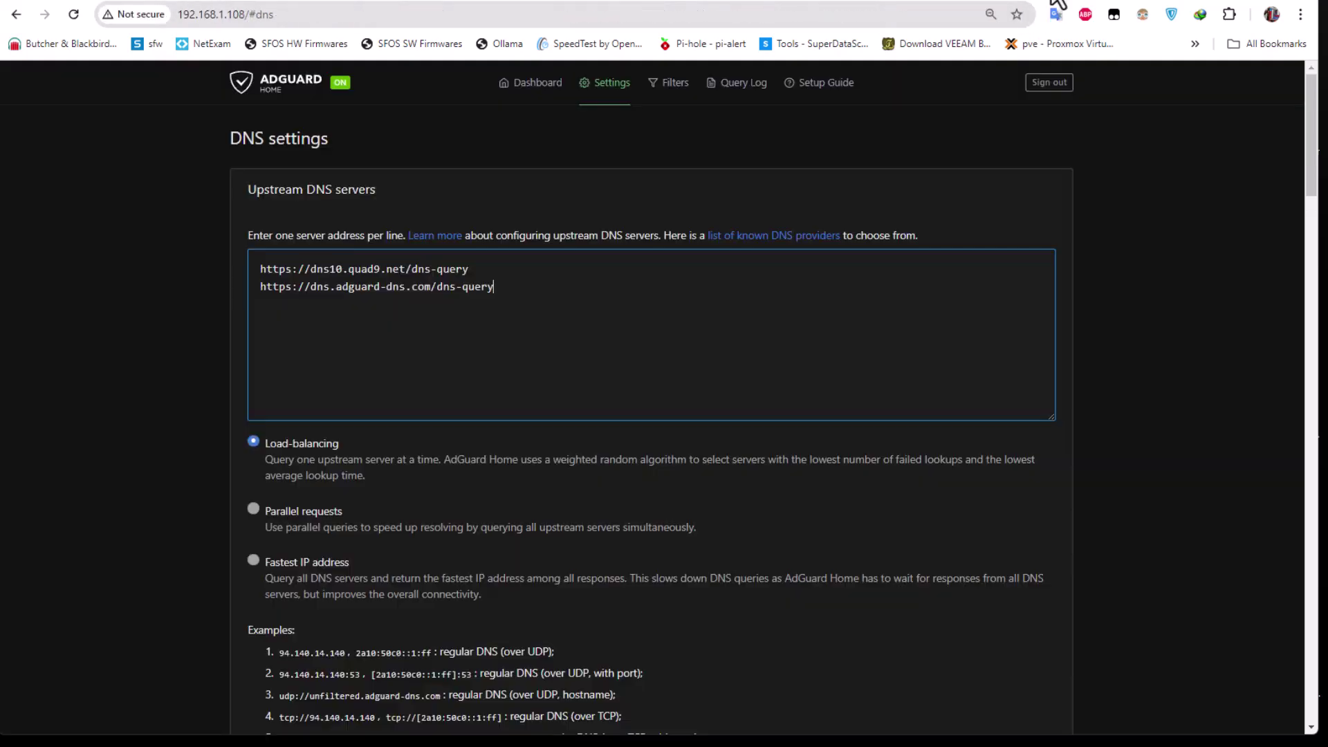
pyautogui.click(487, 366)
pyautogui.press('Return')
pyautogui.write('https://dns.cloudflare.com/dns-query')
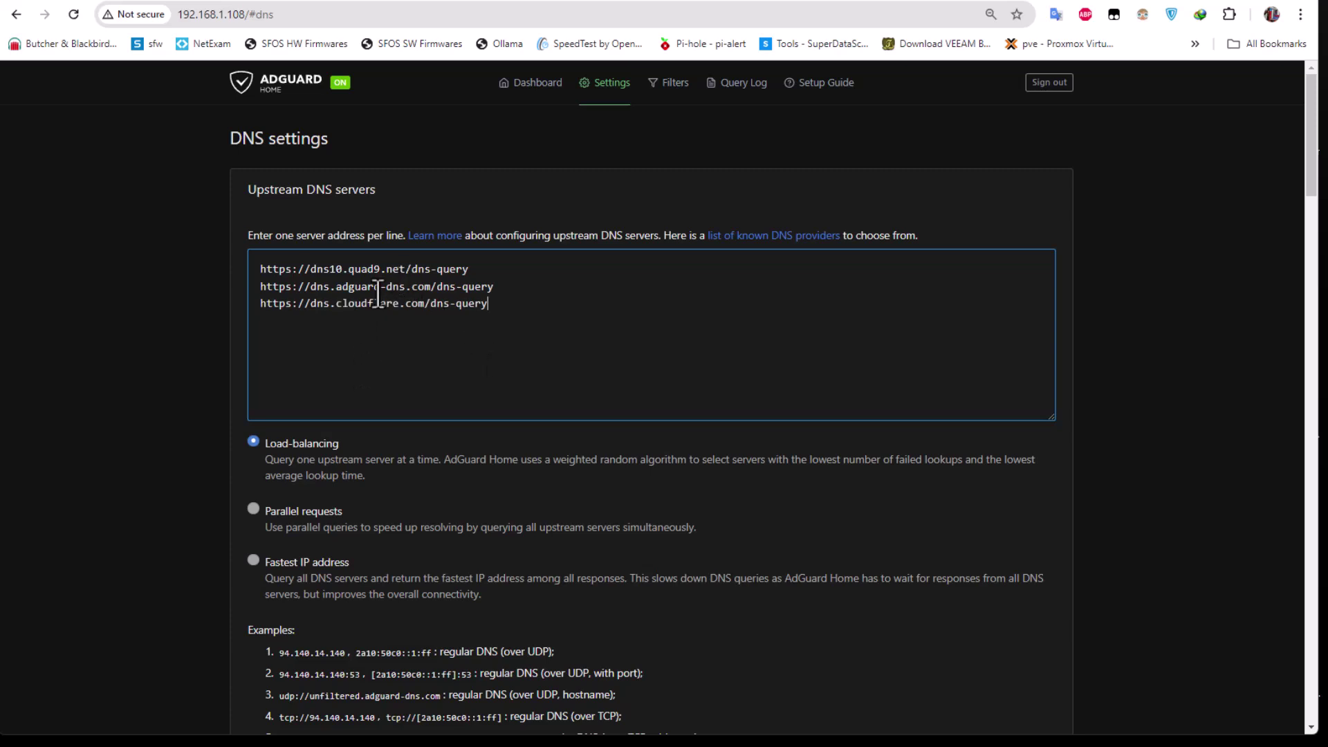
# Set the upstream DNS query mode to Parallel requests
pyautogui.scroll(-1, 399, 379)
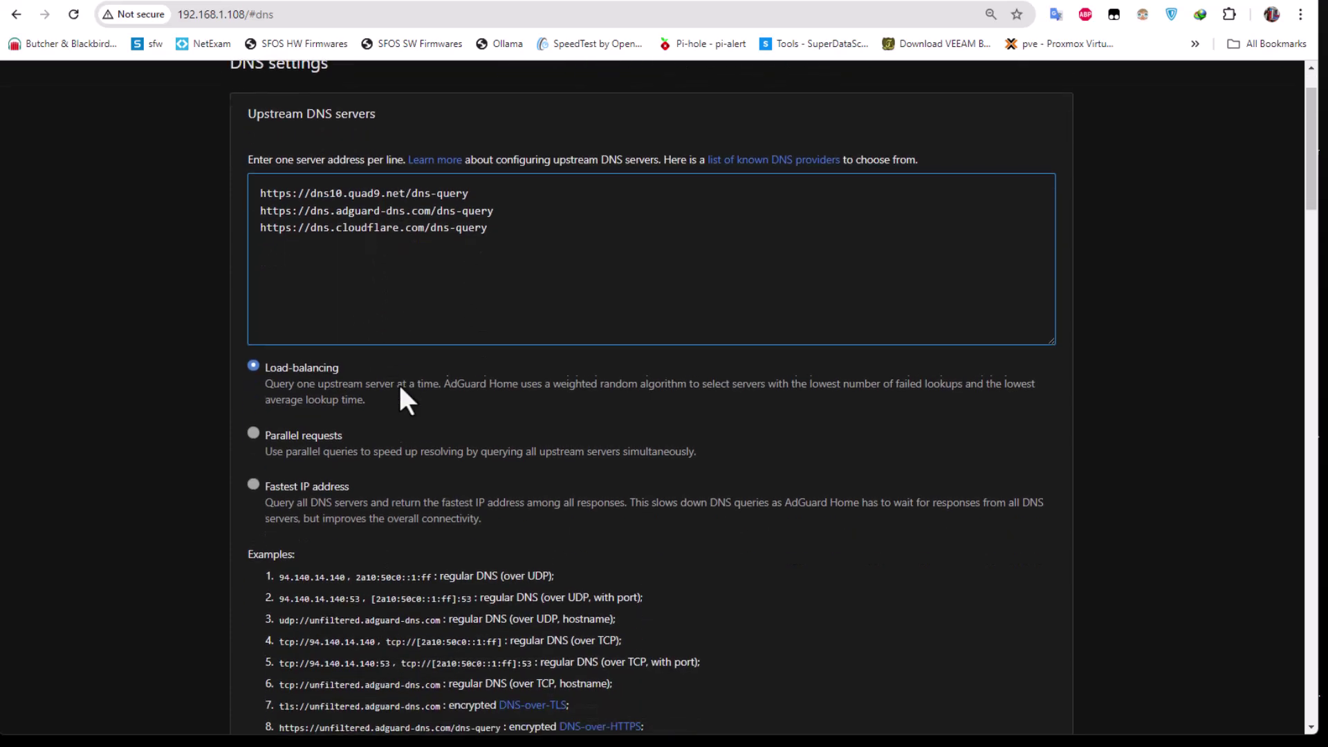
pyautogui.click(254, 429)
pyautogui.scroll(1, 406, 484)
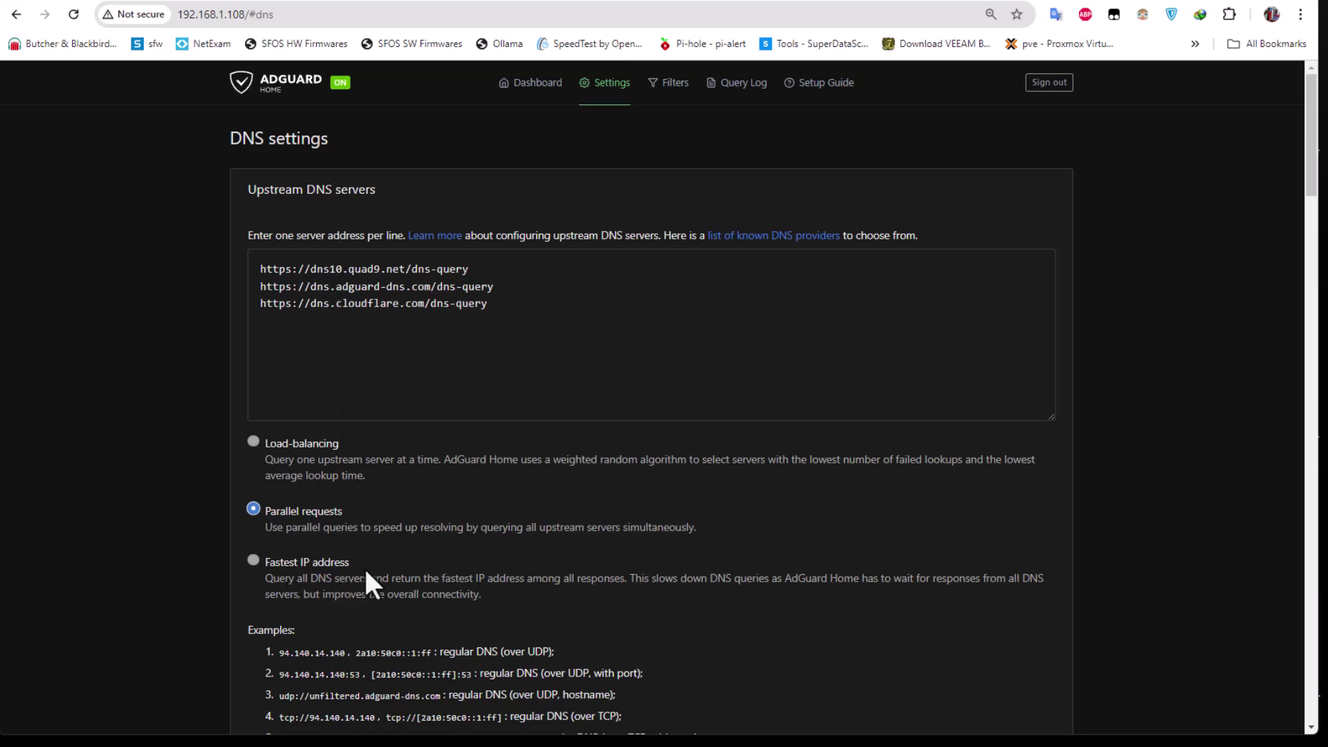
# Enter 8.8.8.8 as the fallback DNS server in the DNS settings
pyautogui.scroll(-6, 366, 571)
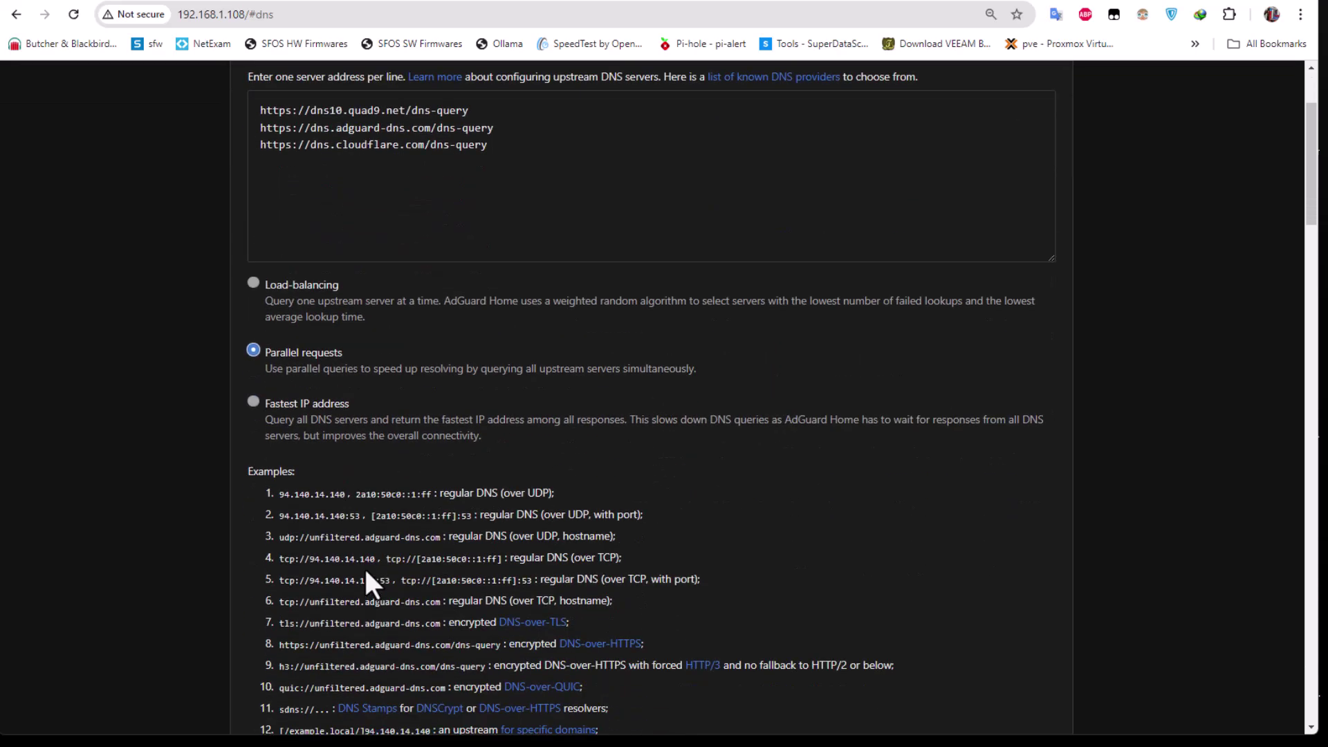
pyautogui.scroll(3, 364, 566)
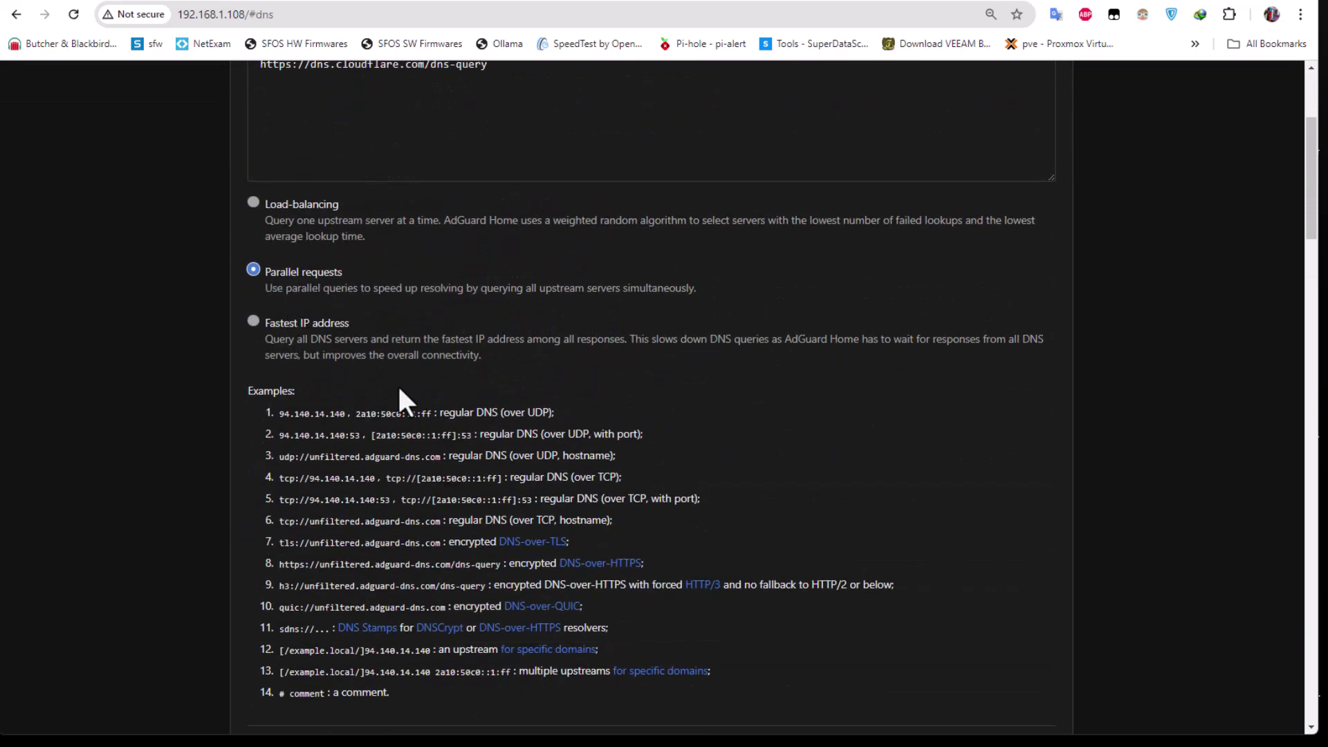
pyautogui.scroll(-6, 399, 389)
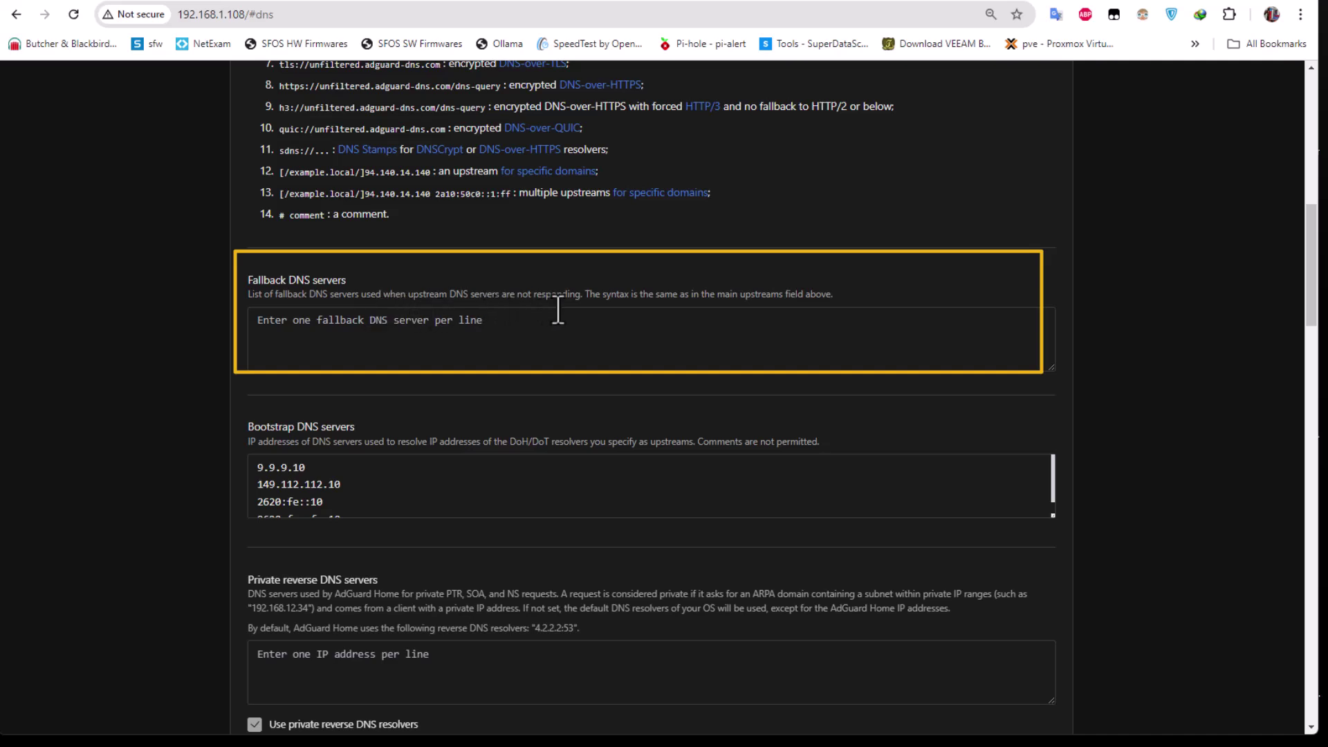
pyautogui.scroll(-1, 558, 308)
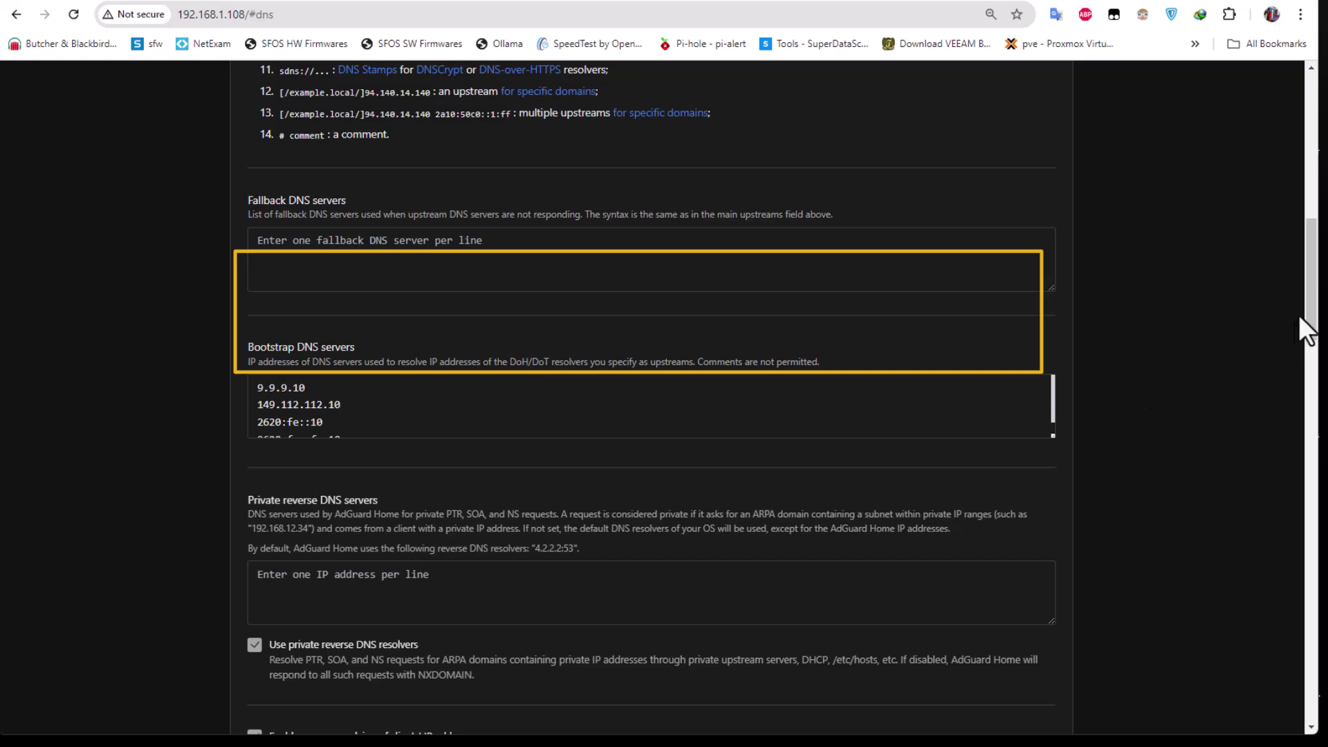
pyautogui.moveTo(1311, 320); pyautogui.dragTo(1303, 223)
pyautogui.scroll(1, 484, 332)
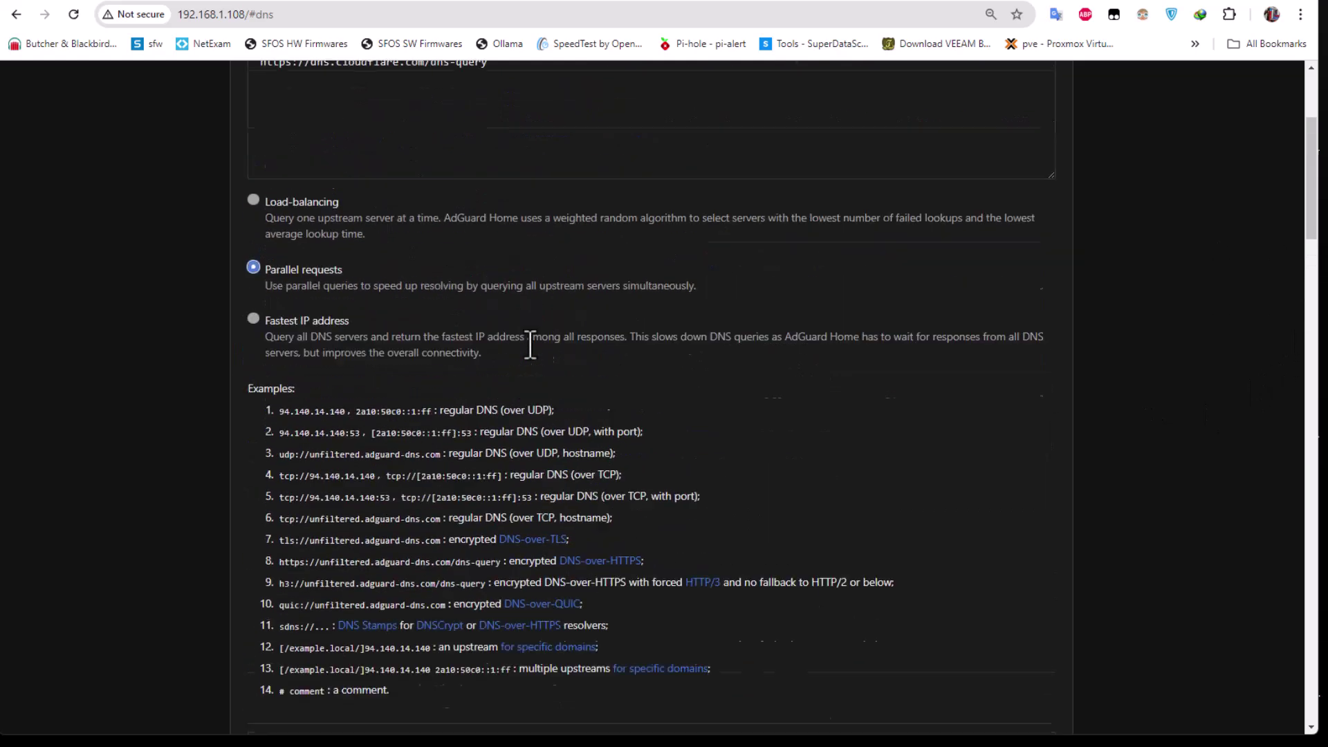
pyautogui.scroll(3, 530, 344)
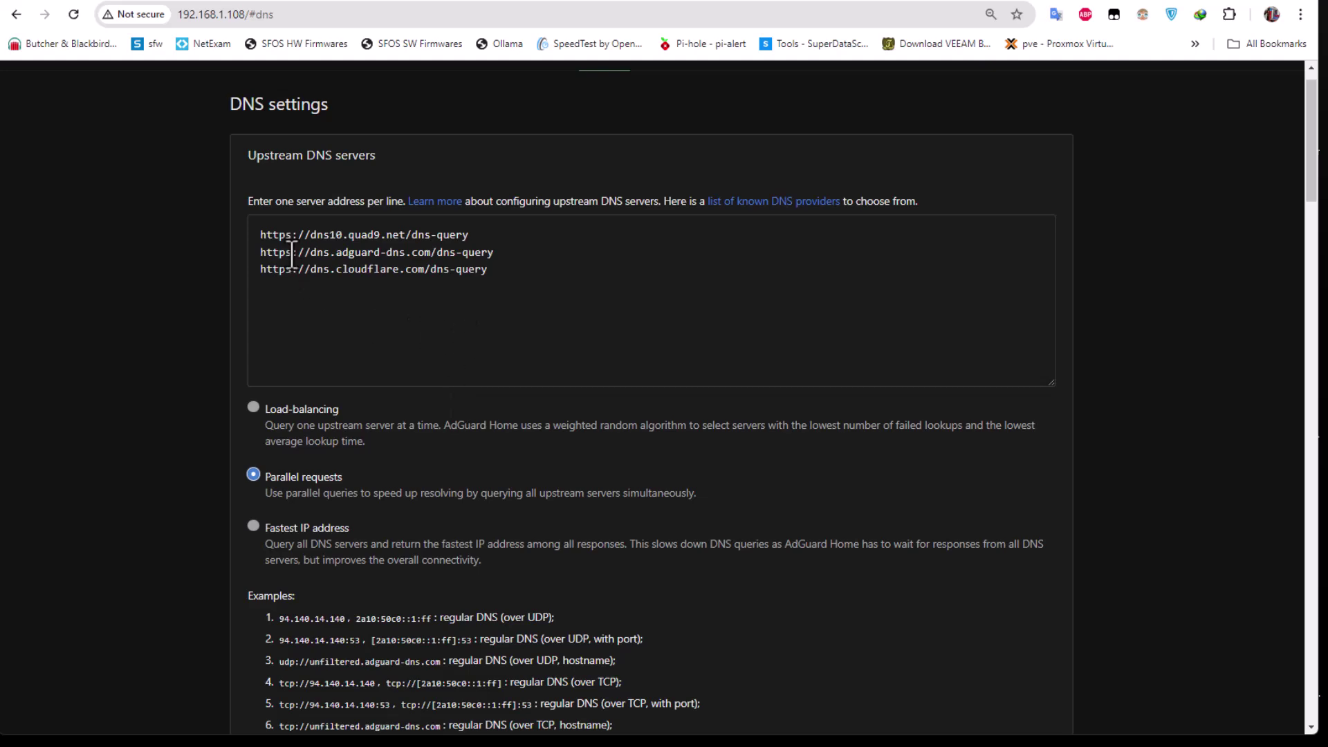
pyautogui.scroll(-8, 443, 517)
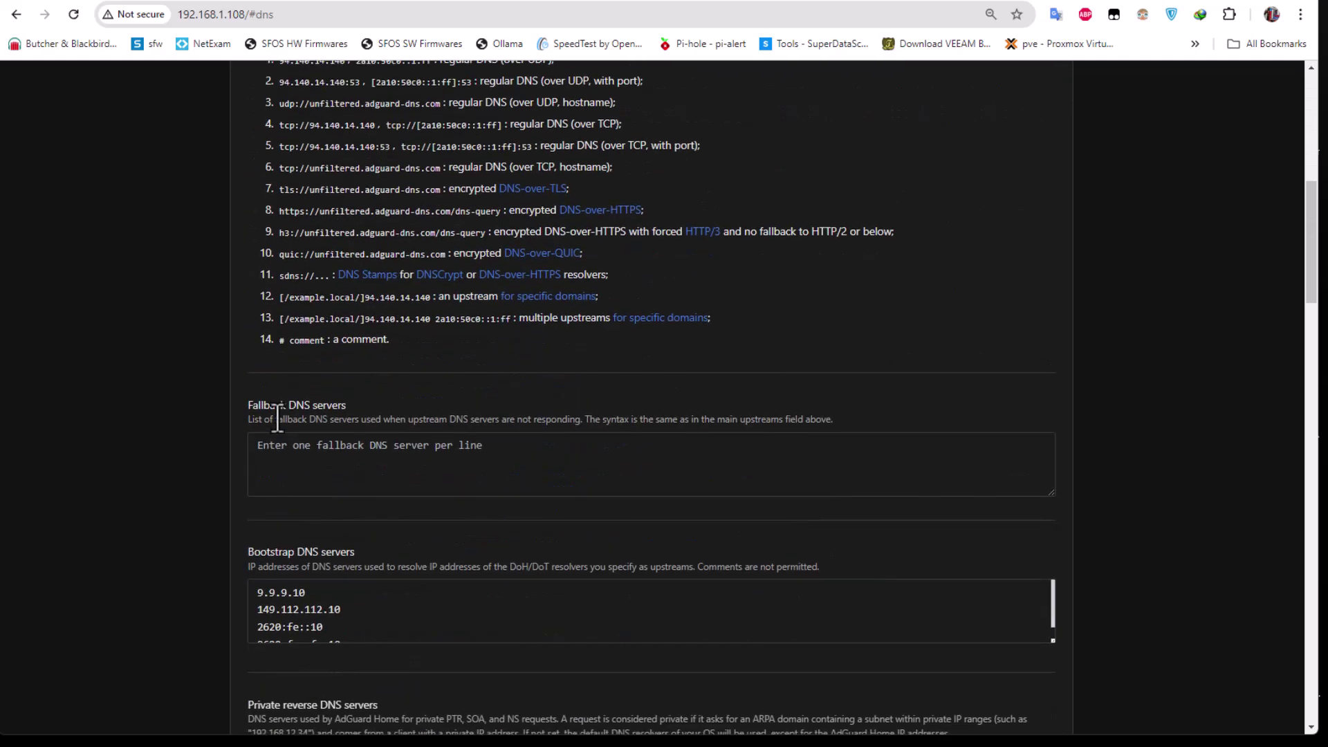
pyautogui.click(289, 460)
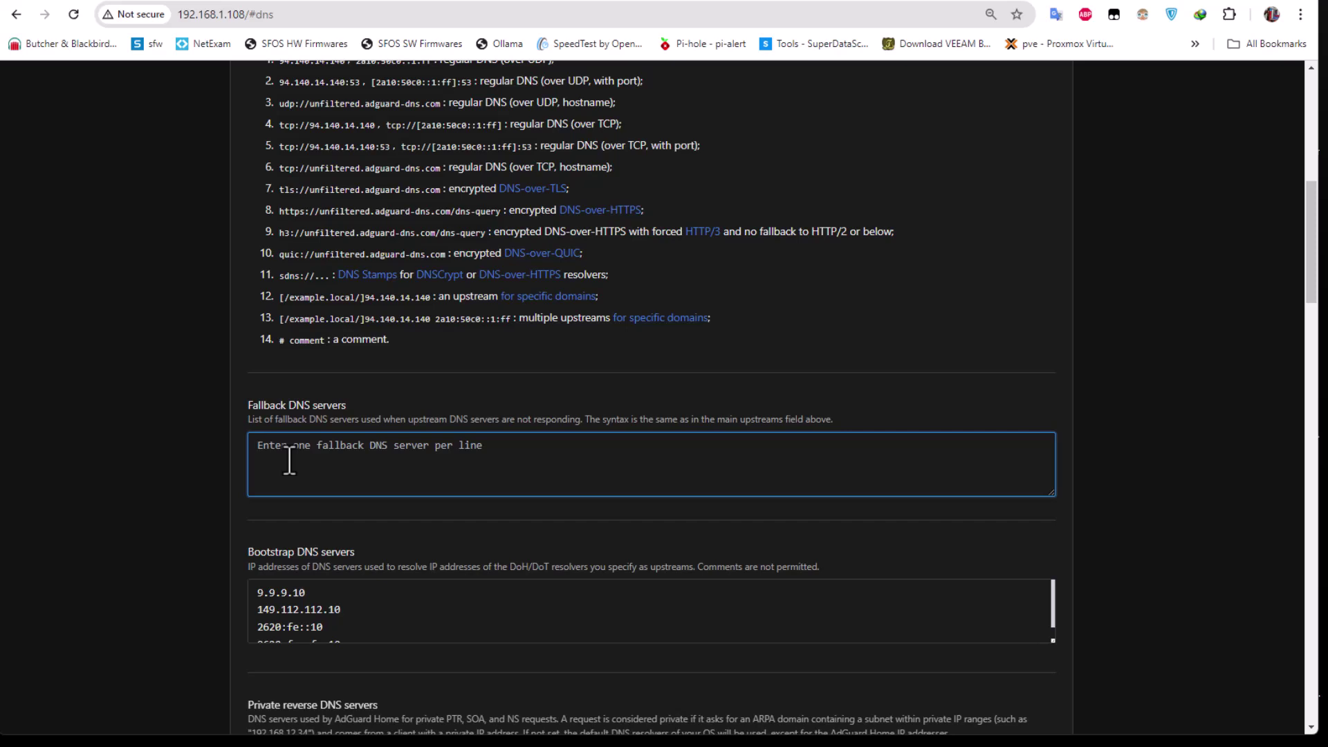
pyautogui.write('8.8.8.8')
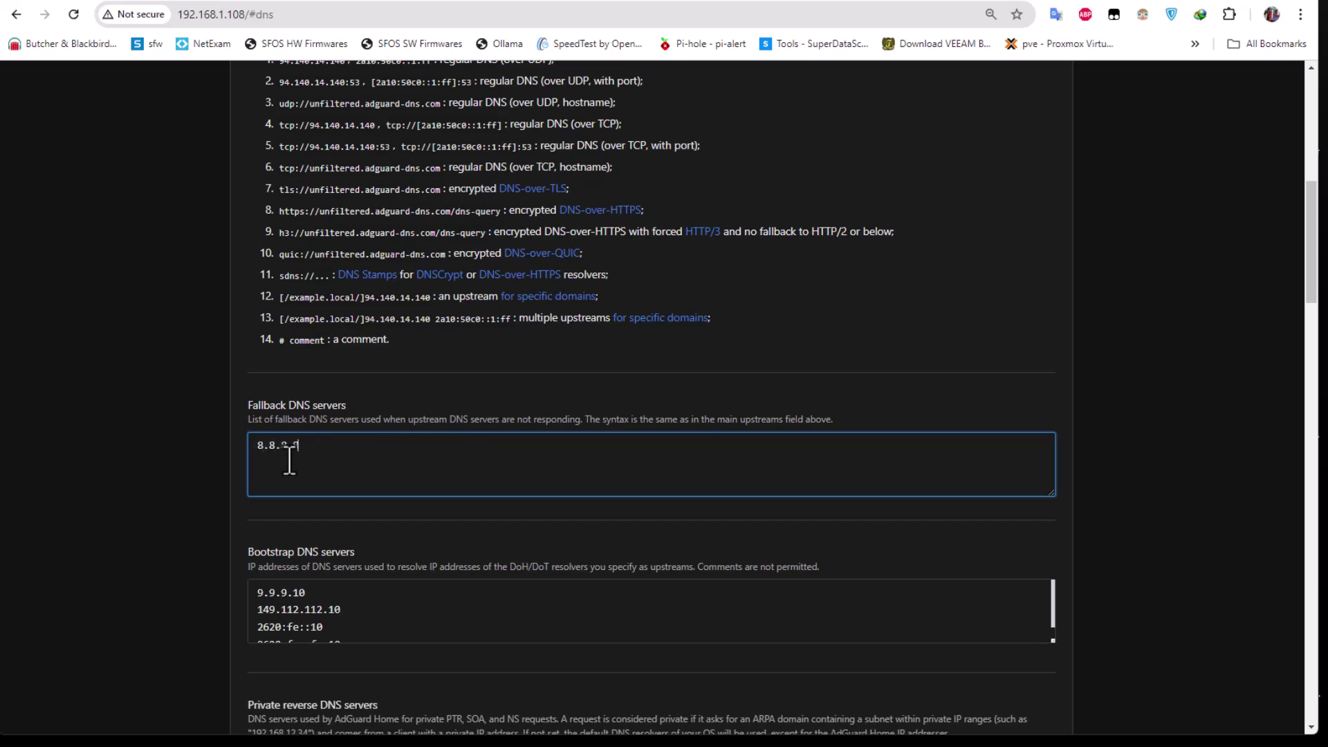
# Test the upstream DNS servers and apply the upstream configuration
pyautogui.scroll(-6, 289, 460)
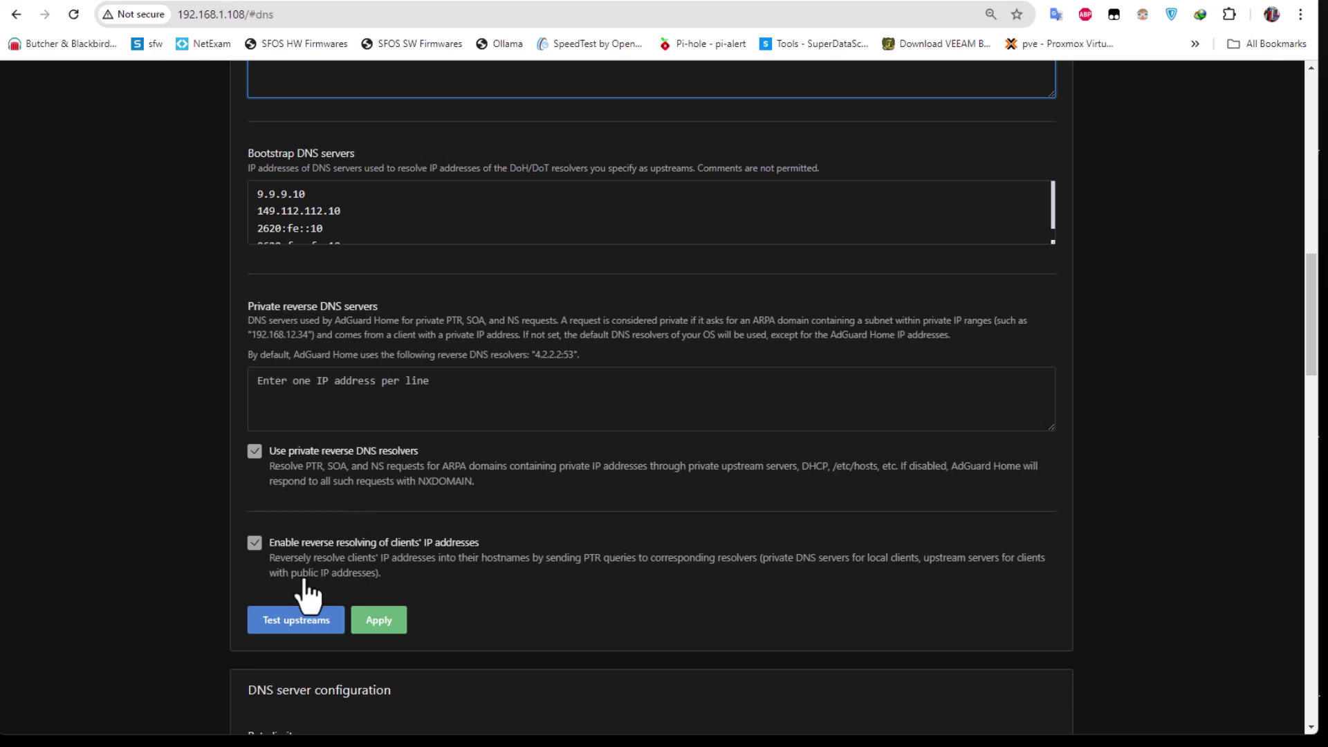
pyautogui.click(296, 621)
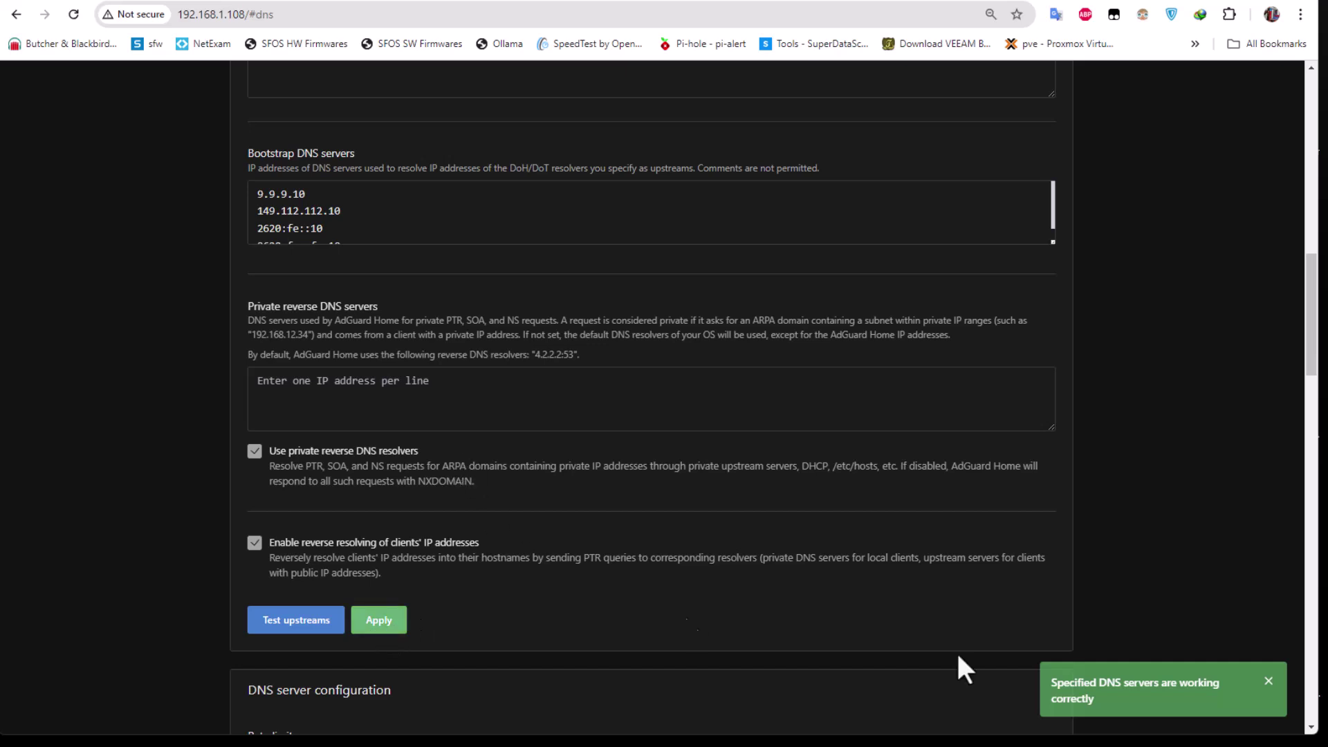
pyautogui.click(369, 623)
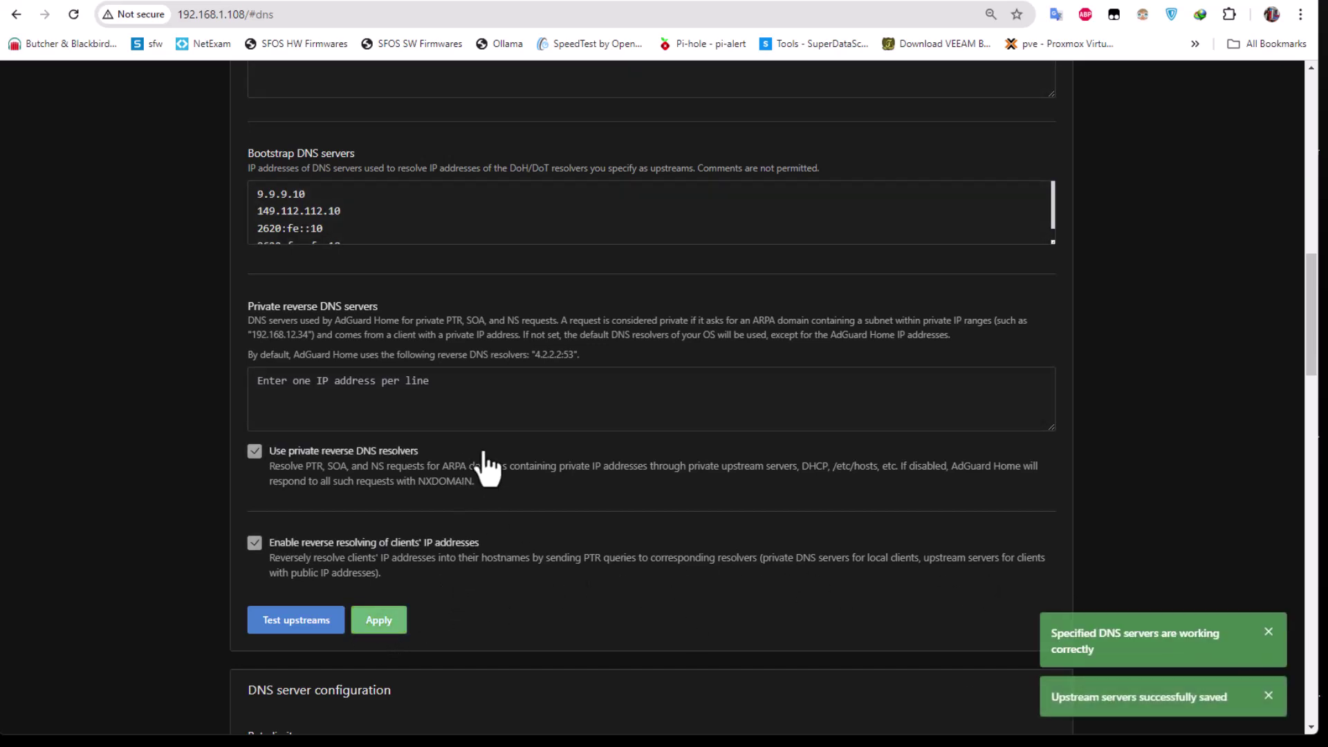
pyautogui.scroll(2, 689, 424)
pyautogui.scroll(4, 705, 422)
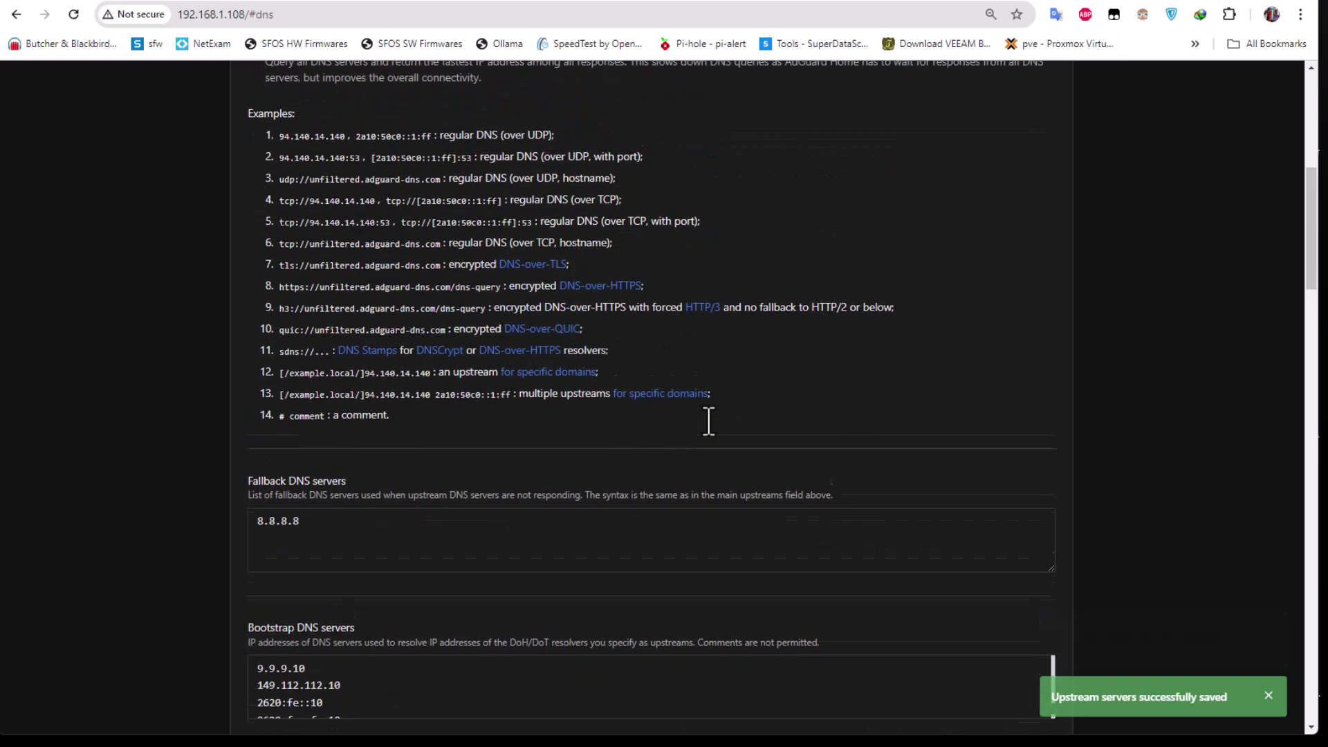
# Enable DNSSEC in the DNS server configuration and save that section
pyautogui.moveTo(1305, 267); pyautogui.dragTo(1281, 450)
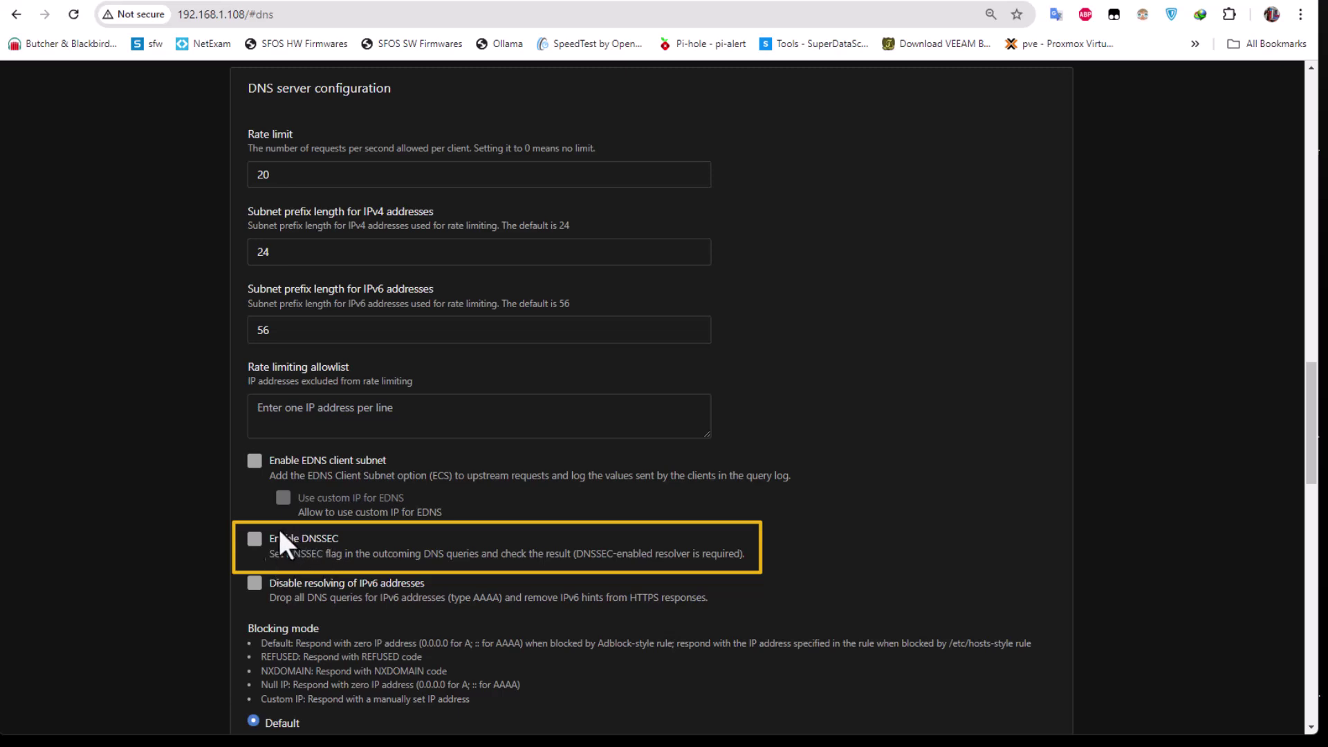
pyautogui.click(254, 541)
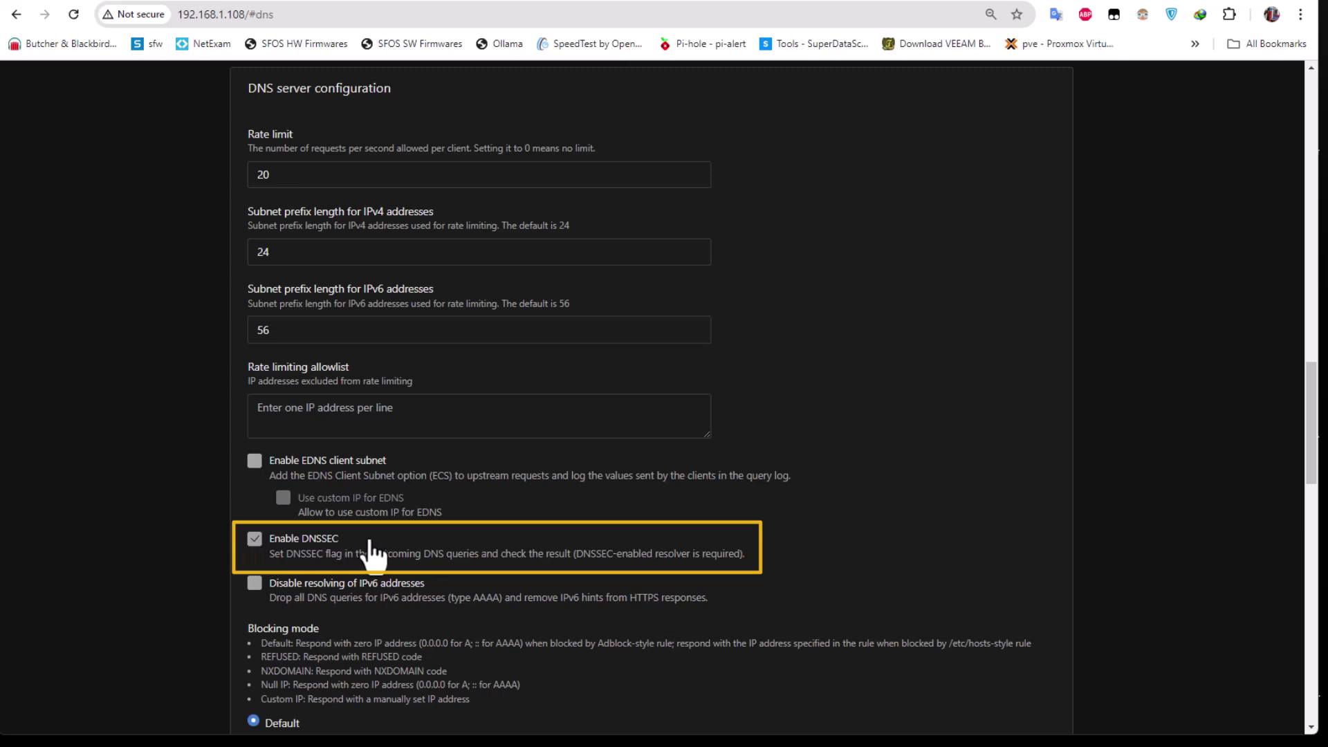
pyautogui.scroll(-4, 713, 553)
pyautogui.scroll(-2, 716, 553)
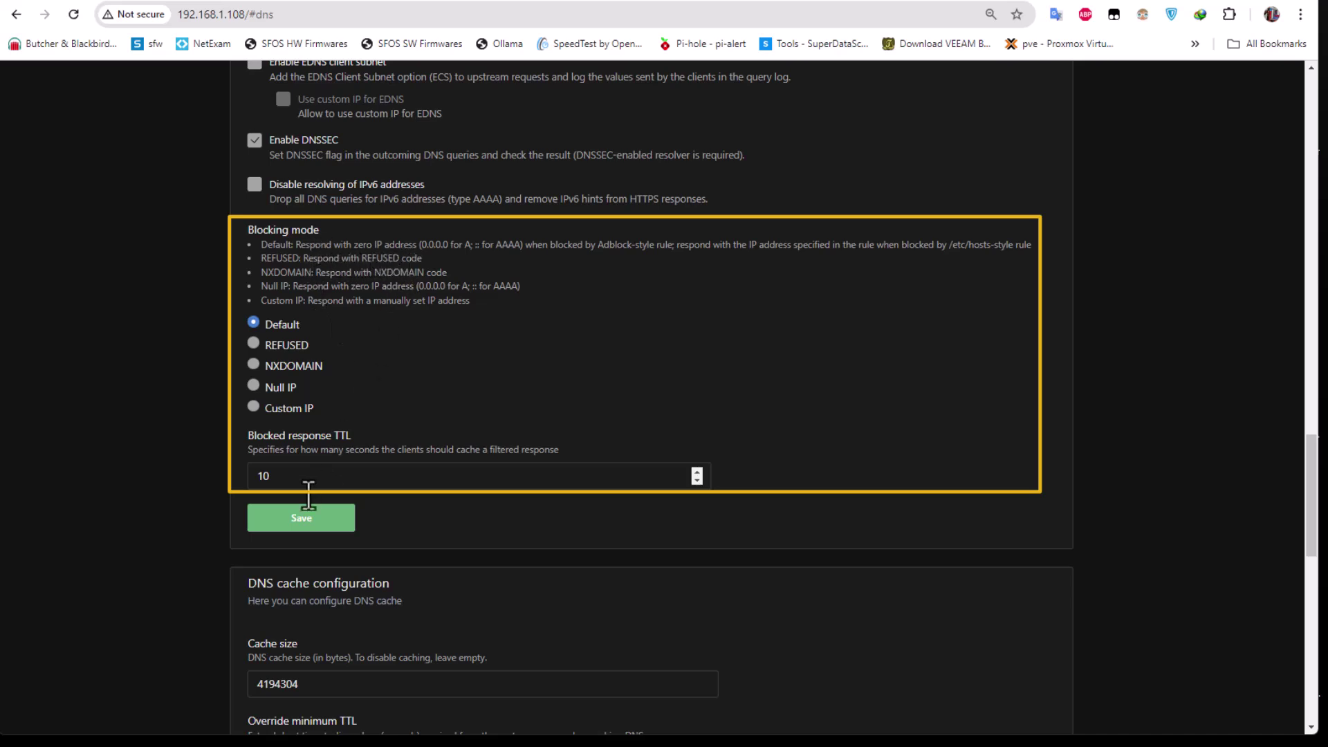
pyautogui.click(299, 522)
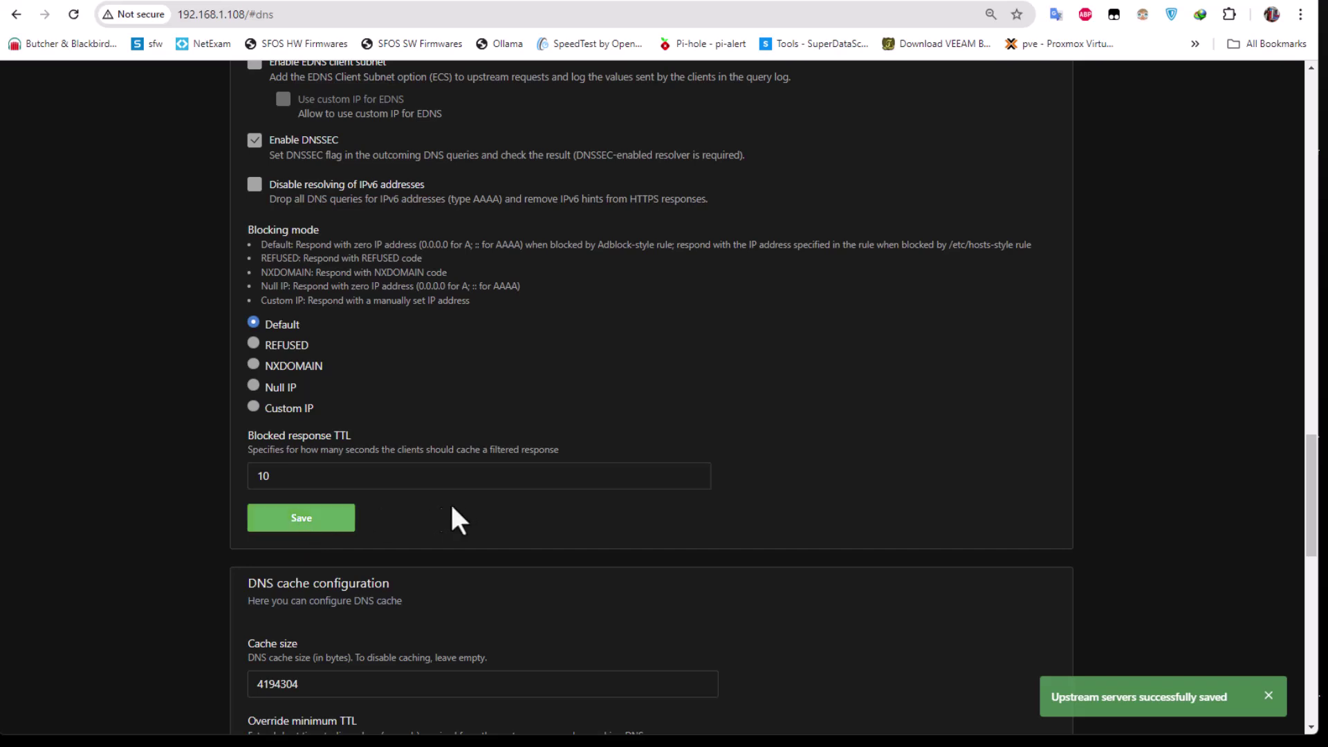
# Review the DNS cache configuration and the access settings for allowed clients, disallowed clients and disallowed domains
pyautogui.scroll(-3, 456, 519)
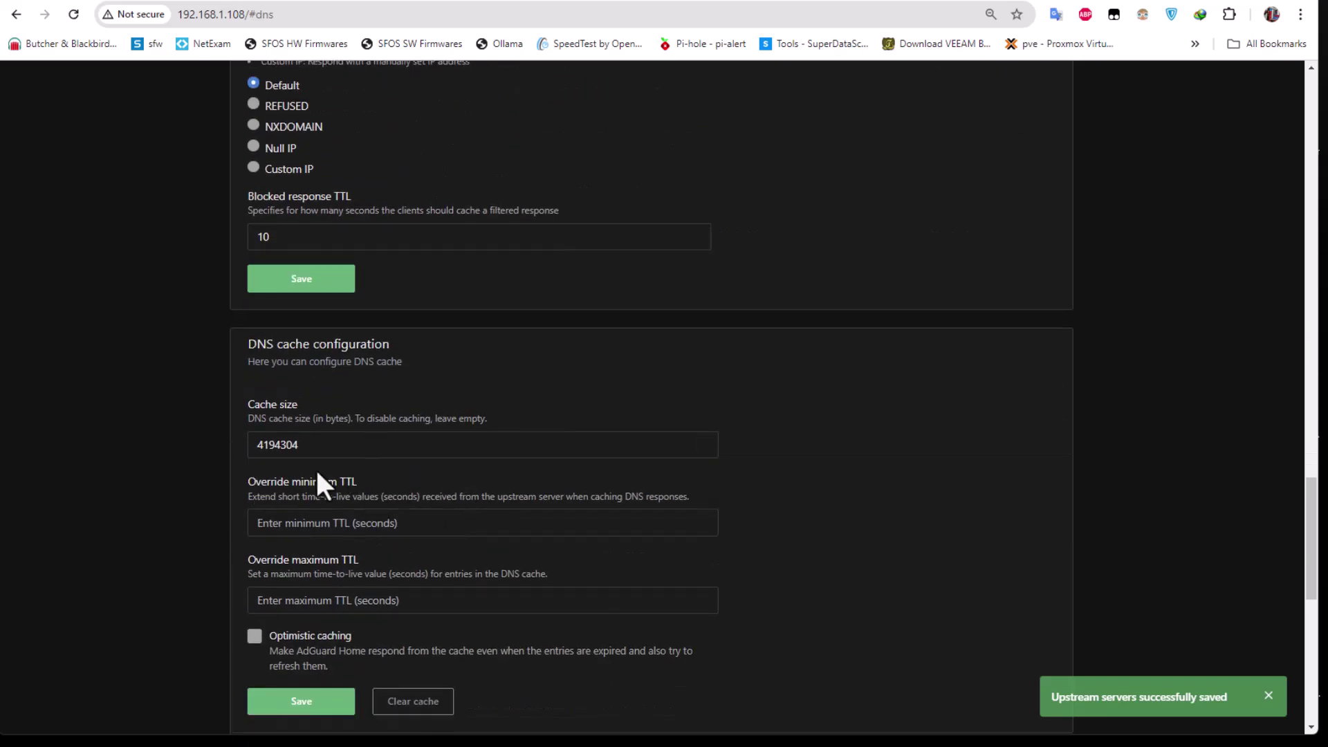
pyautogui.scroll(-2, 332, 471)
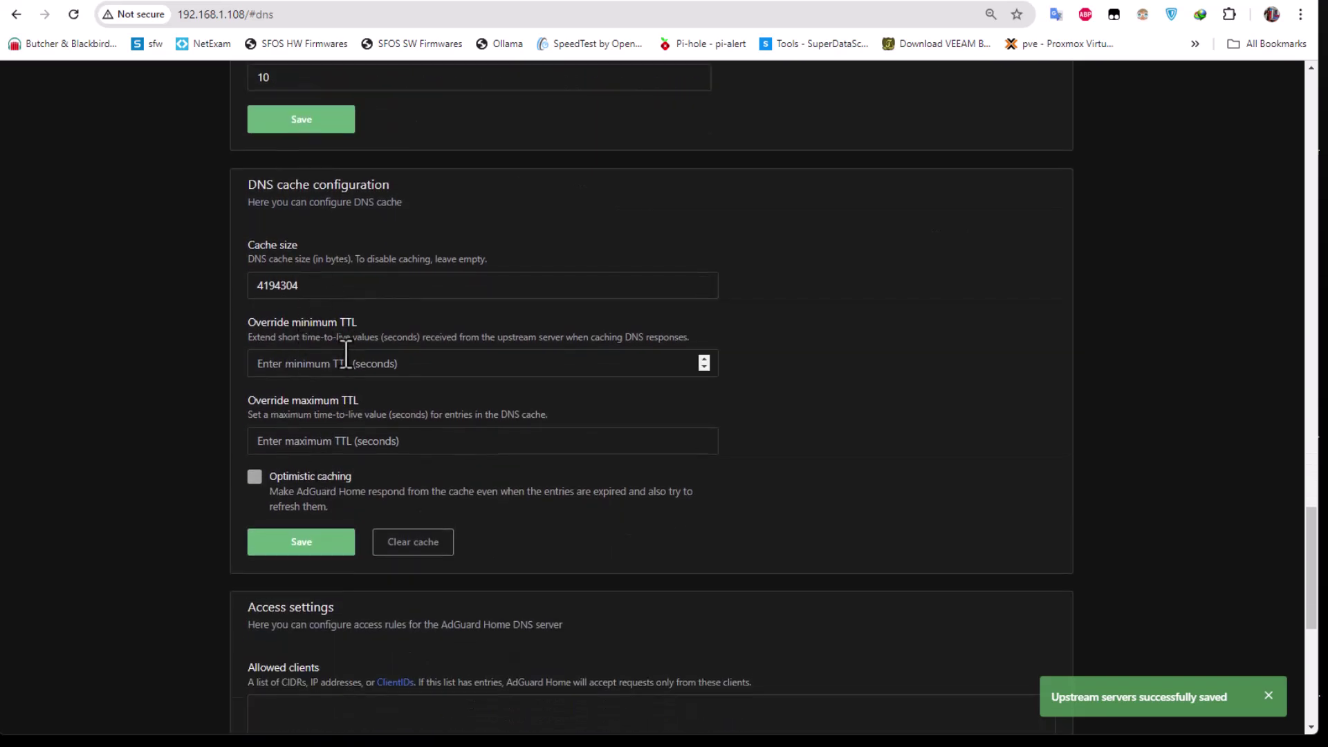
pyautogui.scroll(-4, 326, 484)
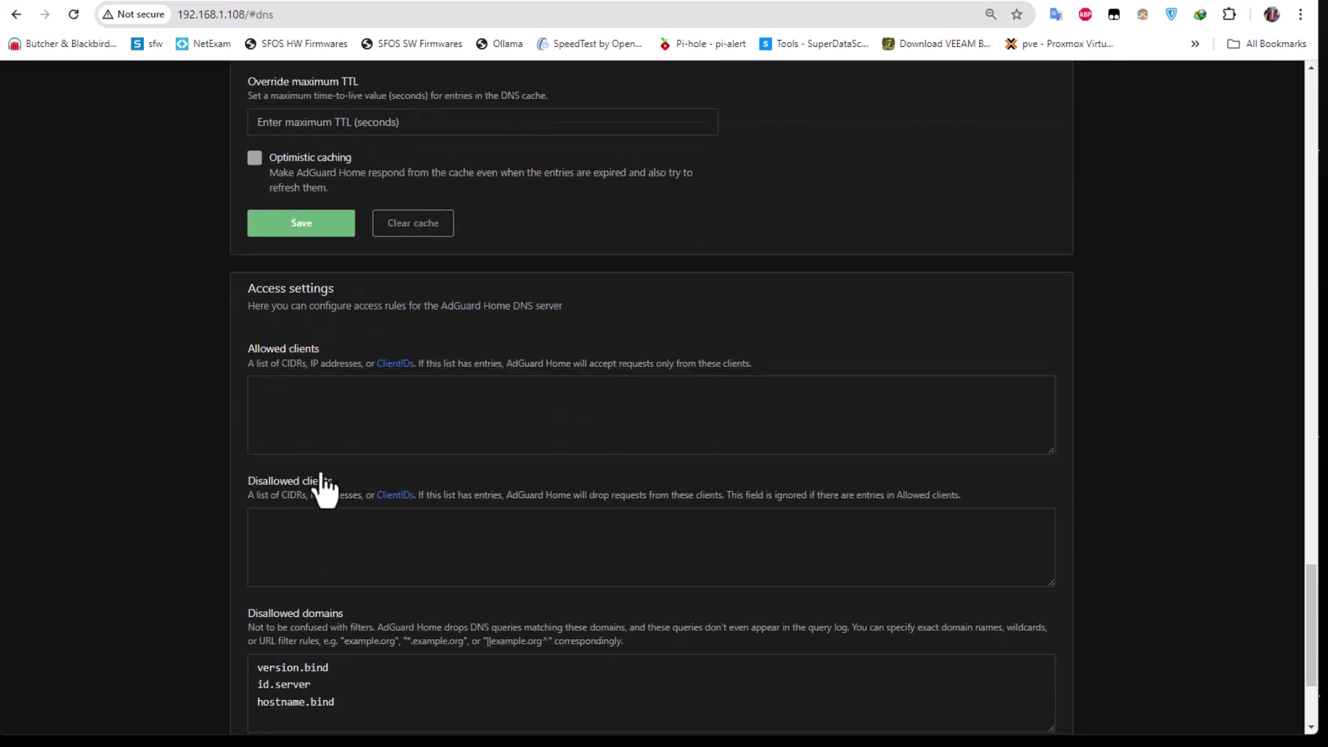
pyautogui.scroll(-3, 324, 488)
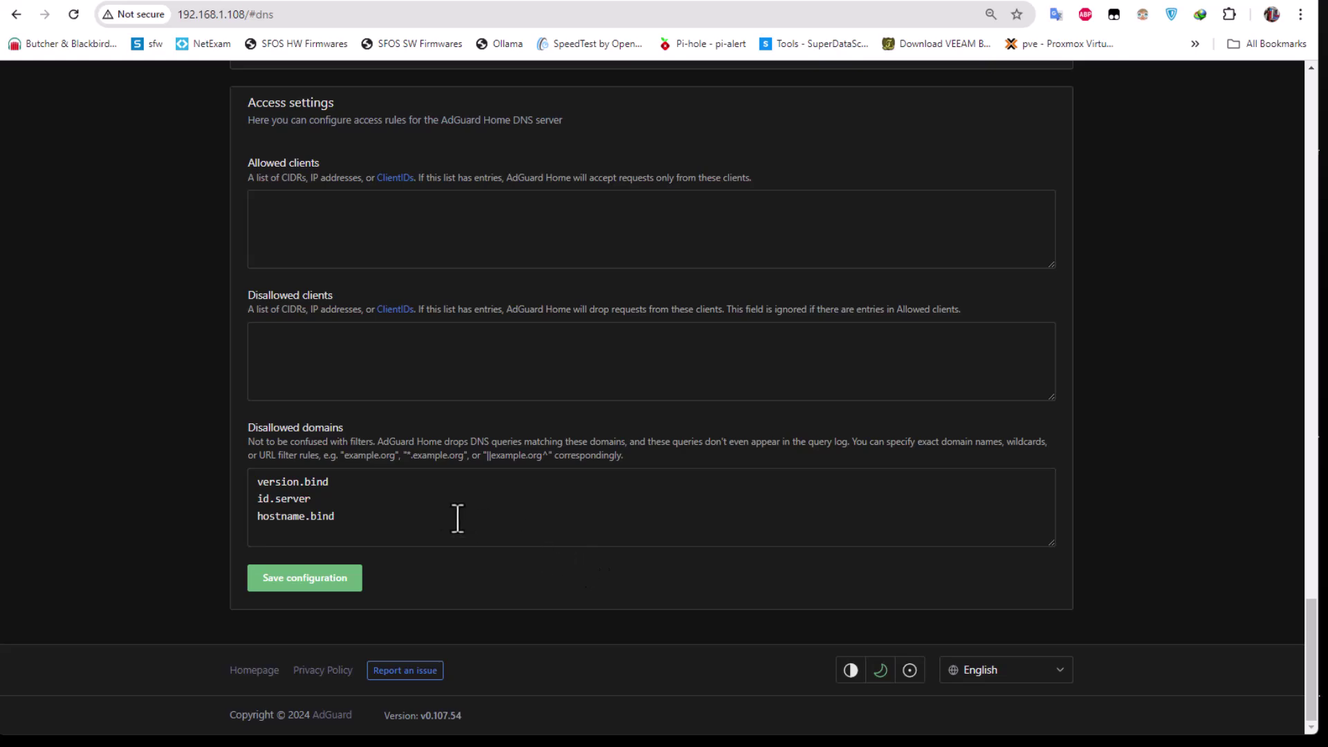
pyautogui.scroll(3, 563, 489)
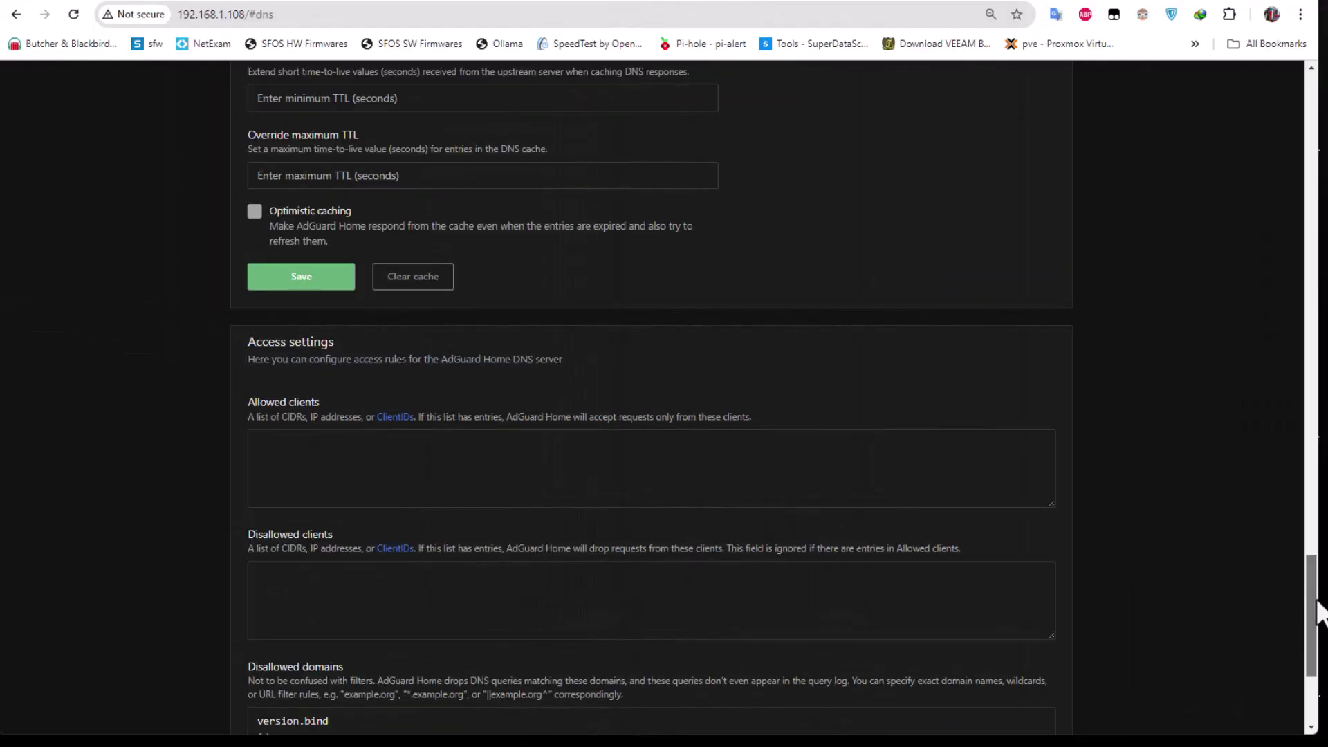
# Review the encryption settings, including server name, ports, certificates and private key, and check the browser's connection security information for the site
pyautogui.moveTo(1312, 605); pyautogui.dragTo(1314, 86)
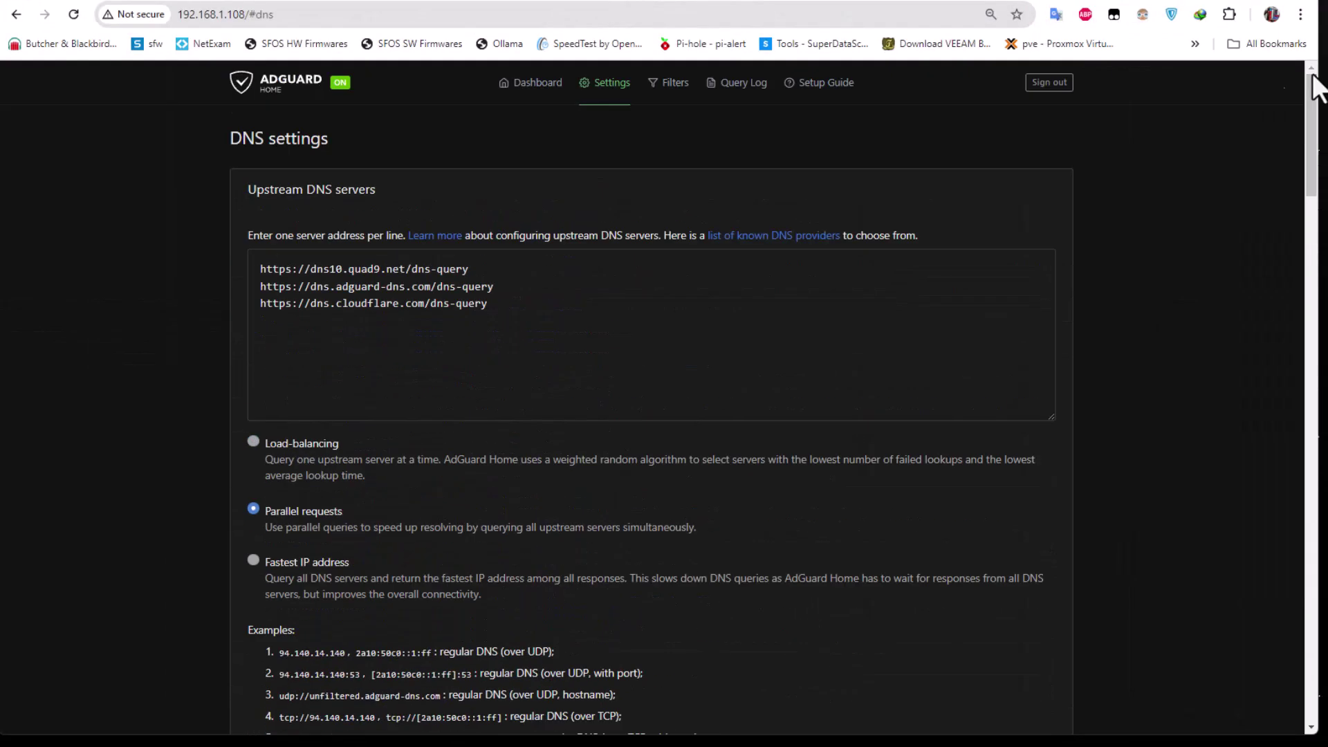
pyautogui.moveTo(621, 104)
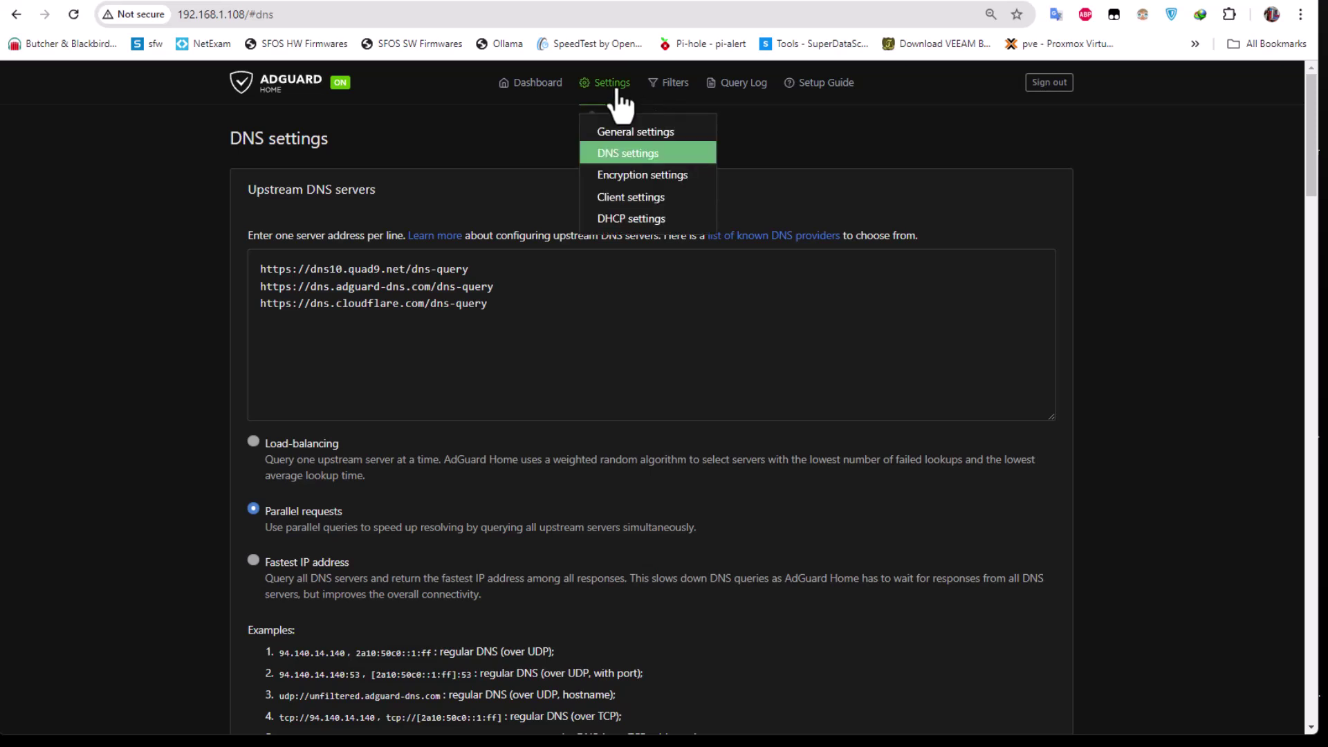
pyautogui.click(631, 178)
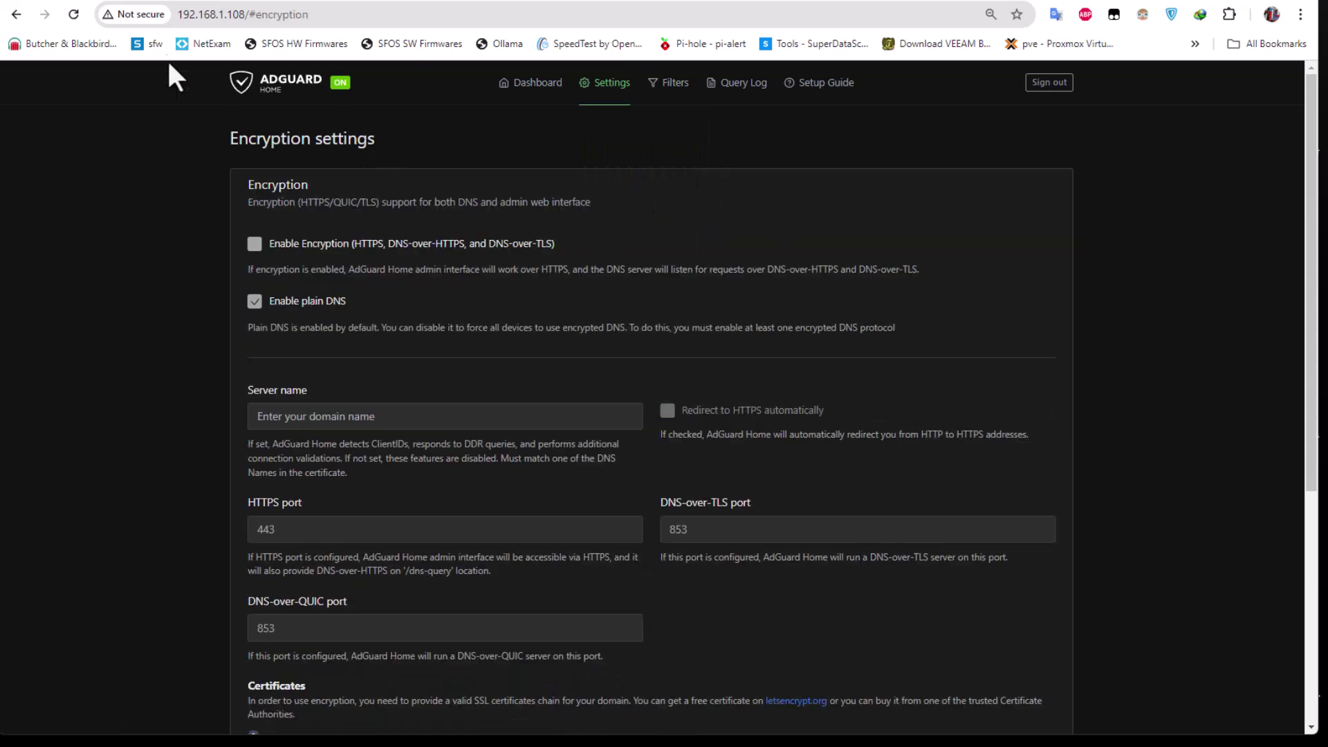
pyautogui.click(141, 13)
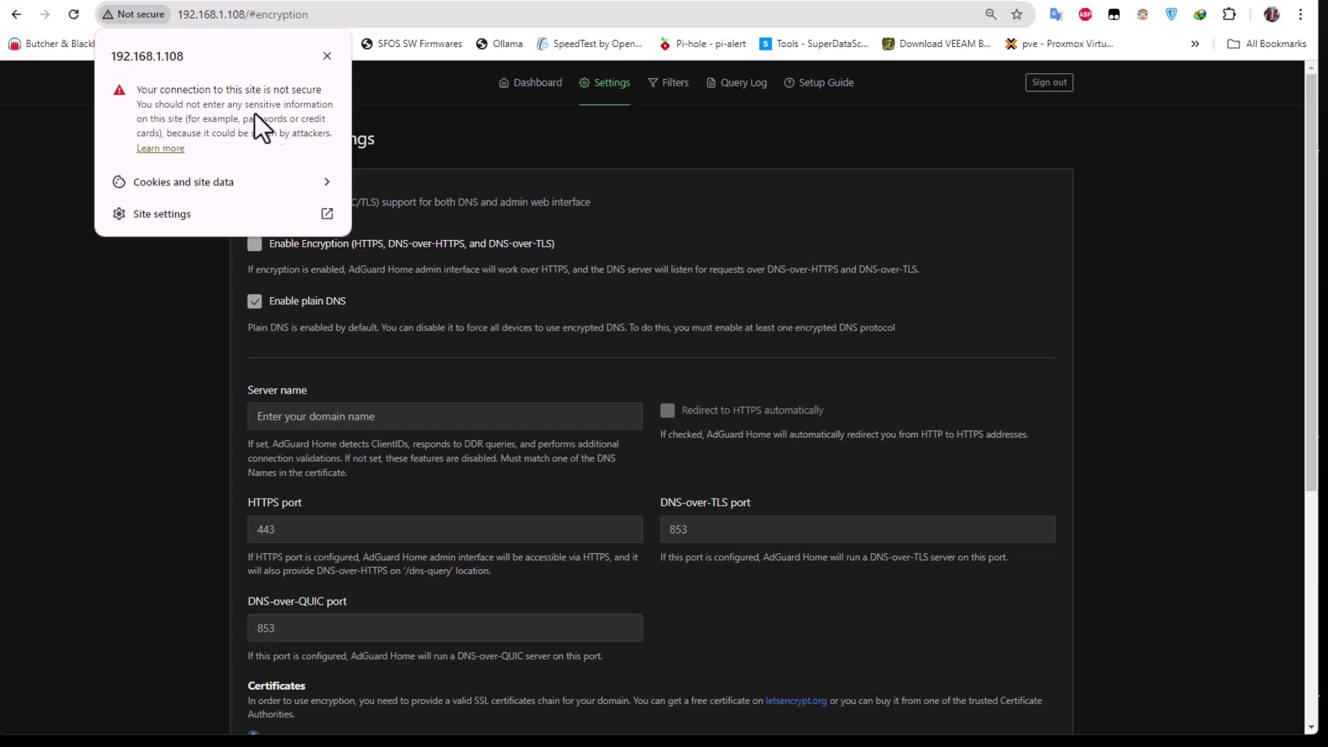
pyautogui.click(458, 149)
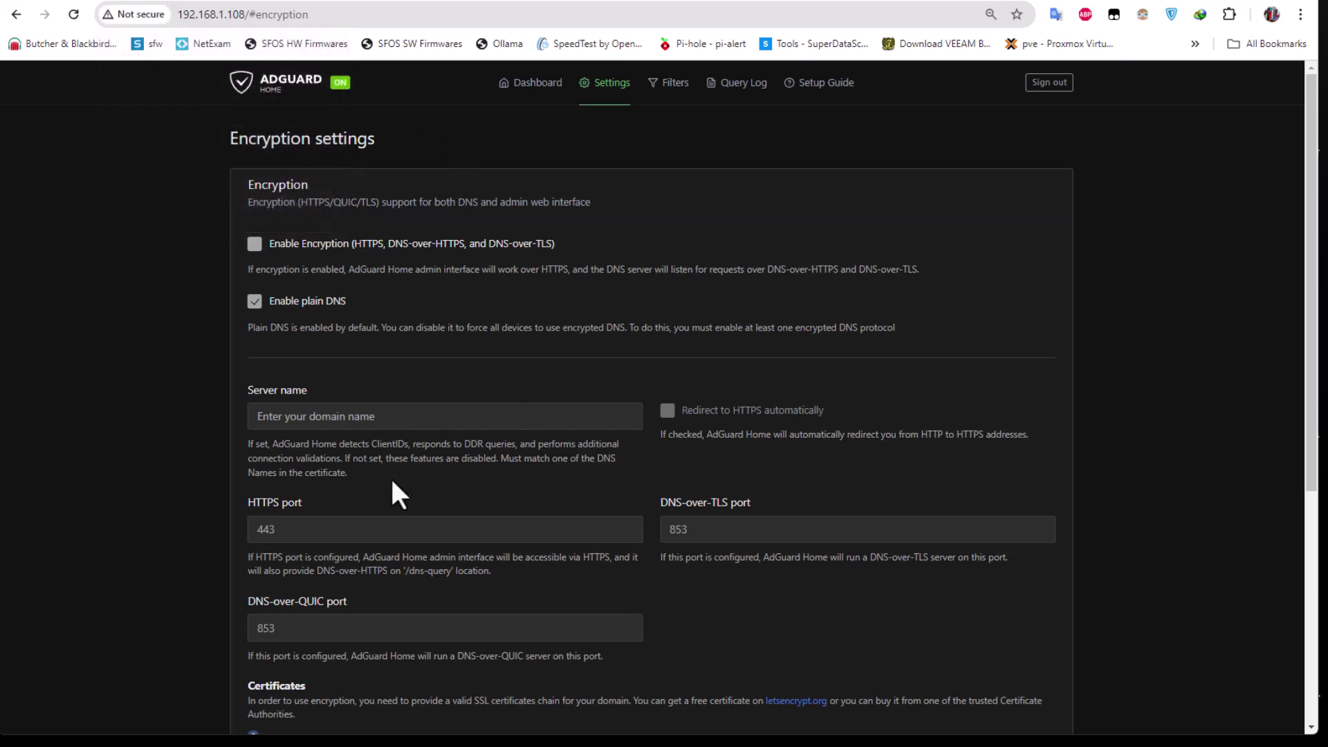
pyautogui.scroll(-2, 503, 515)
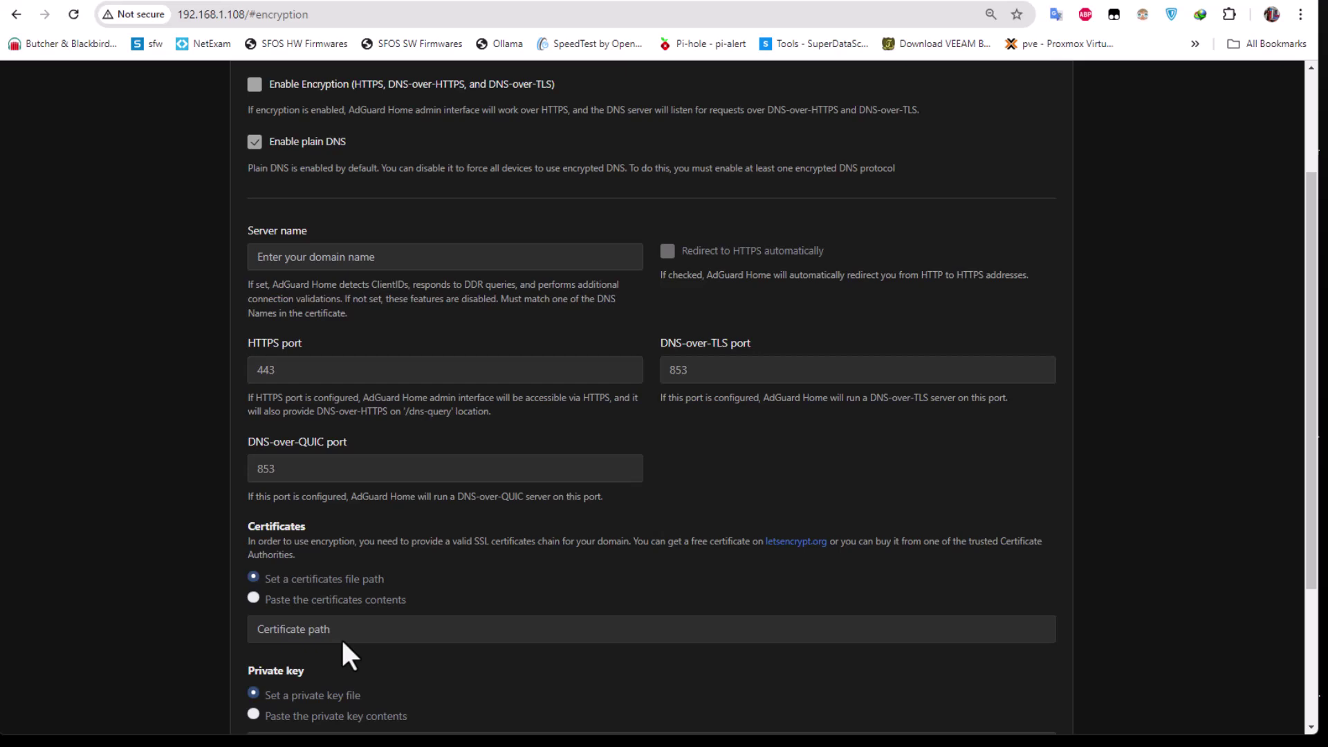
pyautogui.scroll(-3, 343, 643)
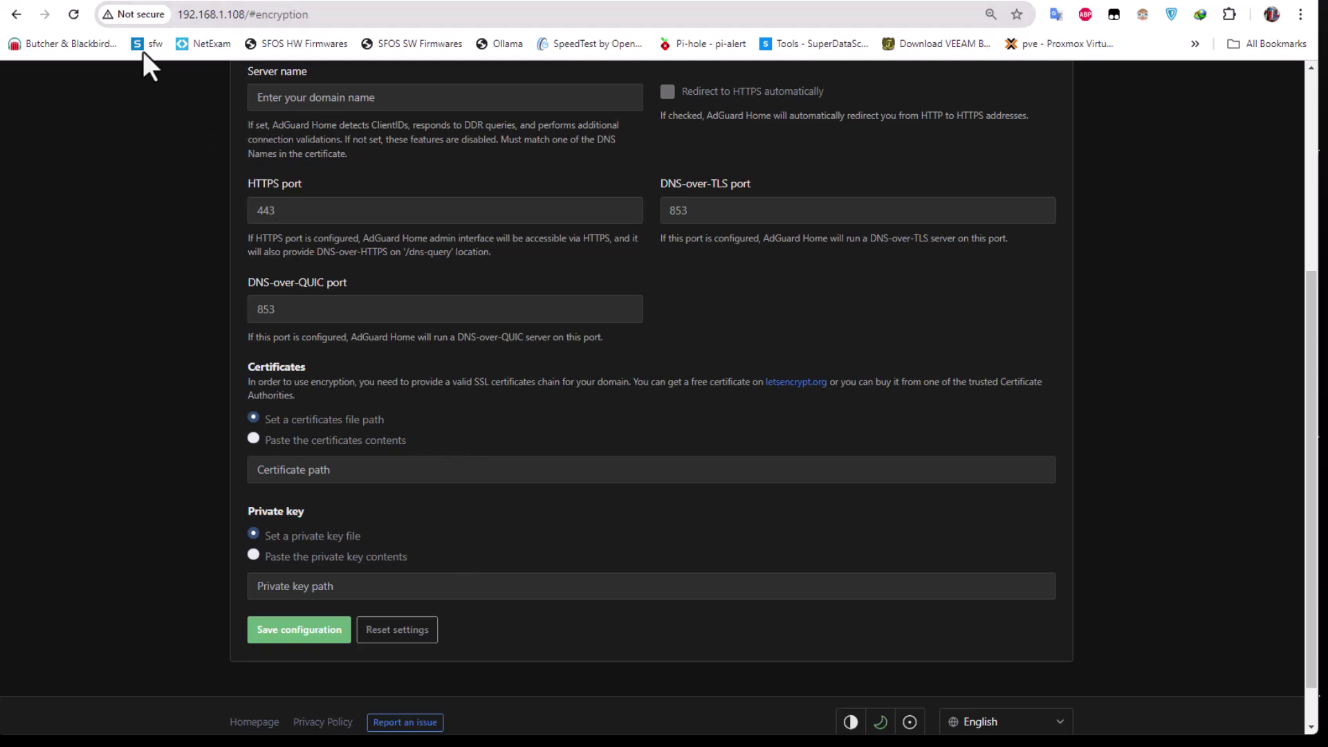
pyautogui.scroll(5, 396, 574)
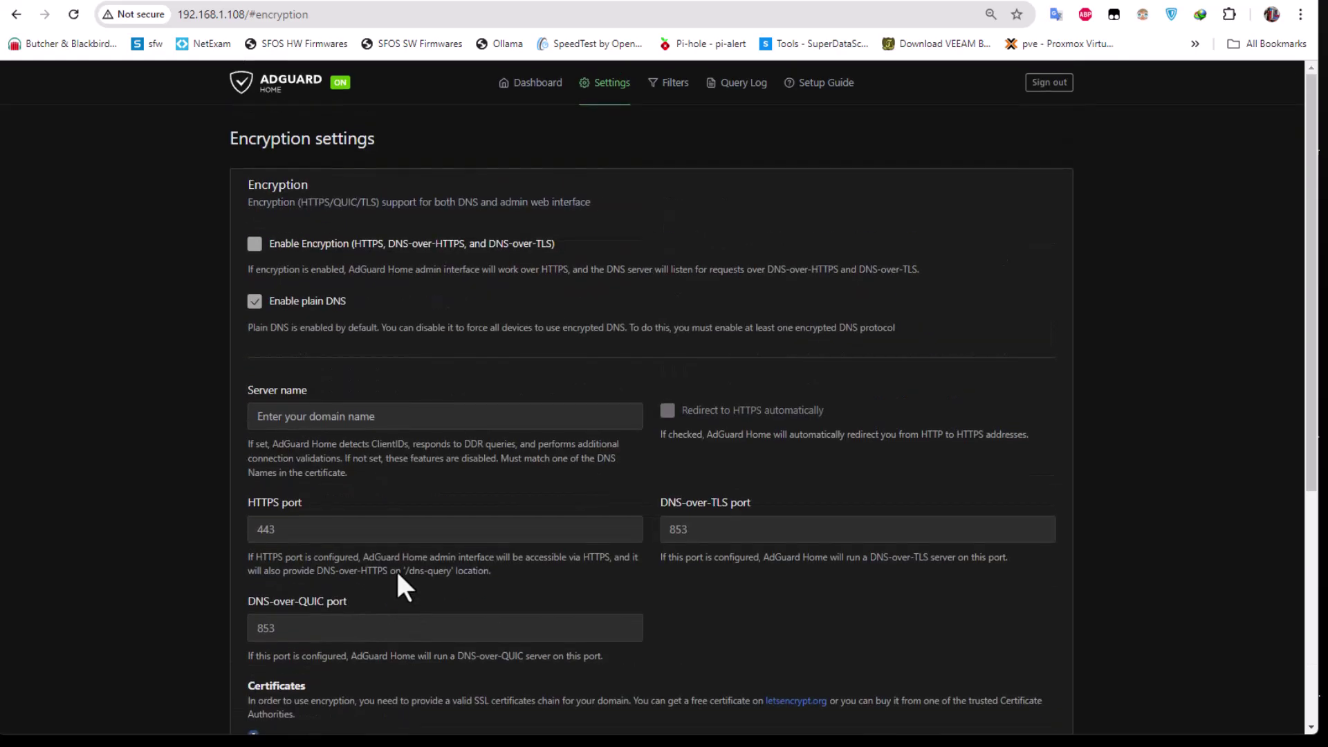
# Review the persistent clients and the runtime clients in the client settings
pyautogui.click(601, 85)
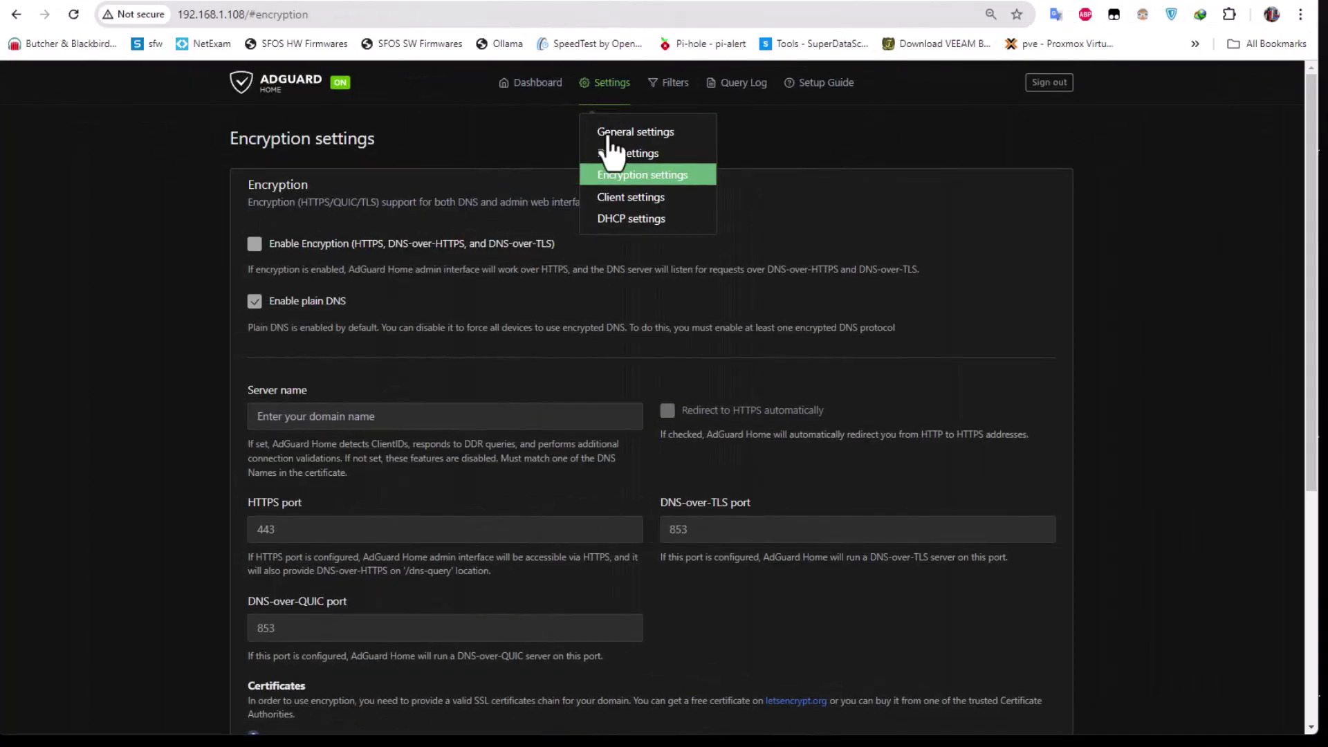
pyautogui.click(622, 202)
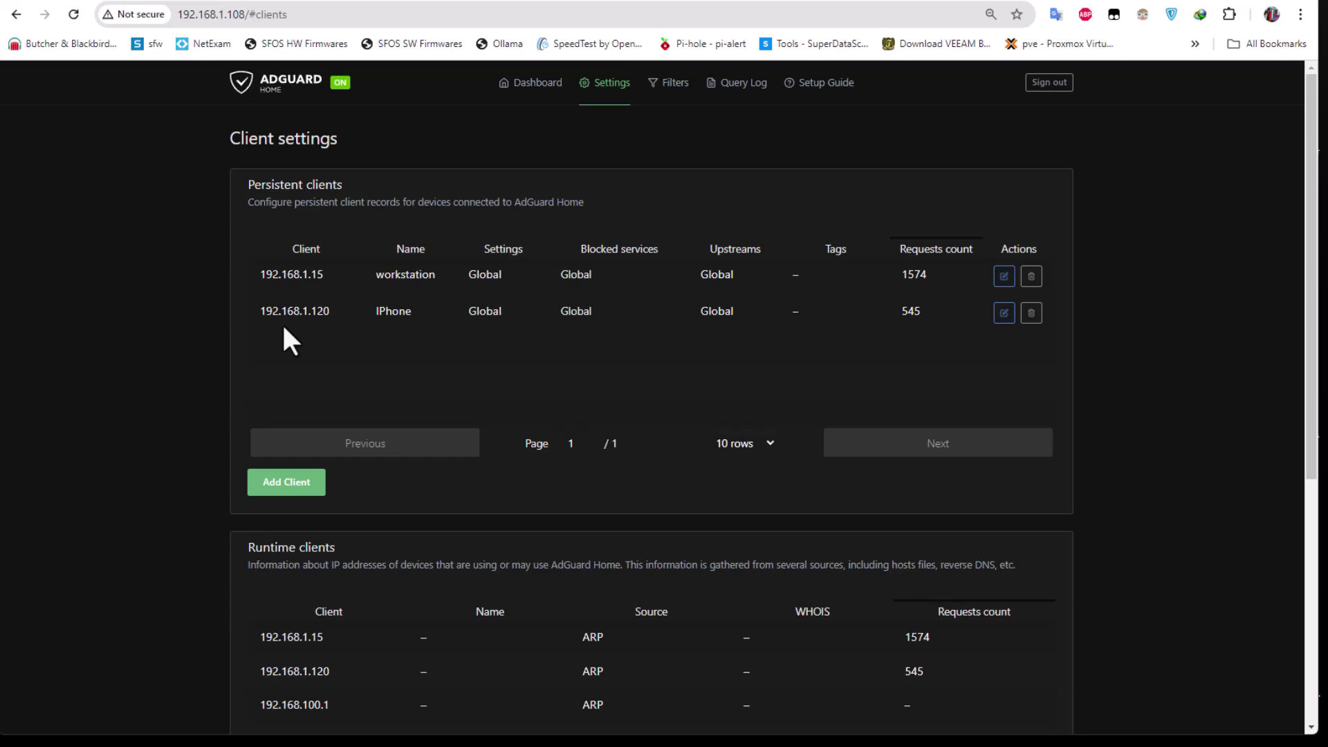
pyautogui.scroll(-1, 596, 552)
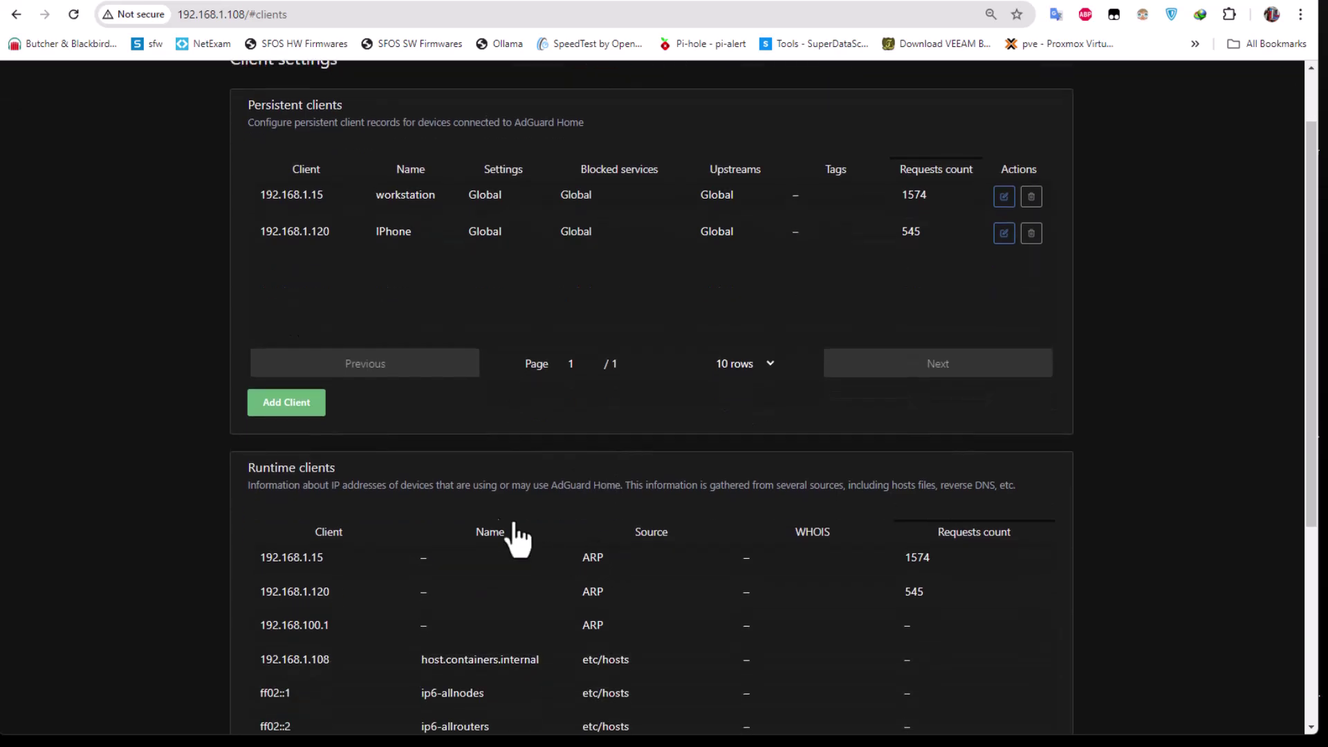
pyautogui.scroll(-4, 453, 551)
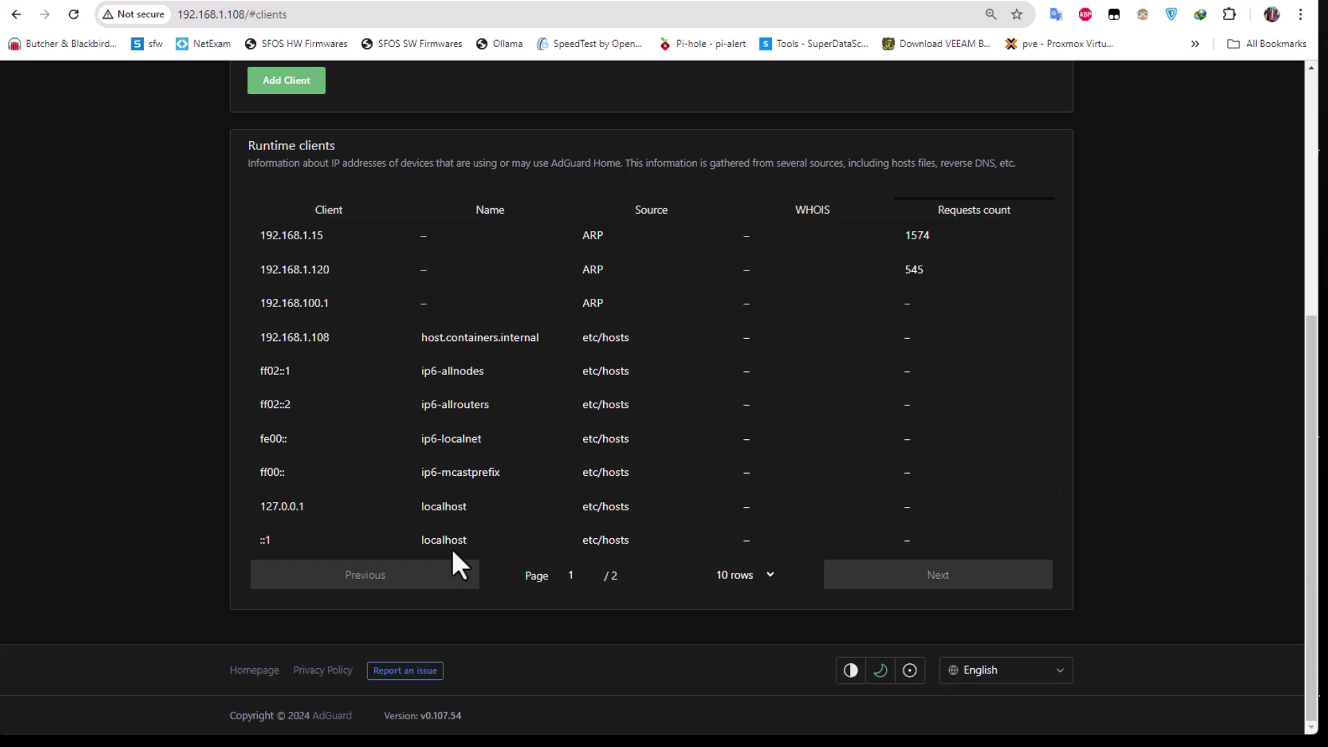
pyautogui.scroll(2, 453, 551)
pyautogui.scroll(3, 453, 551)
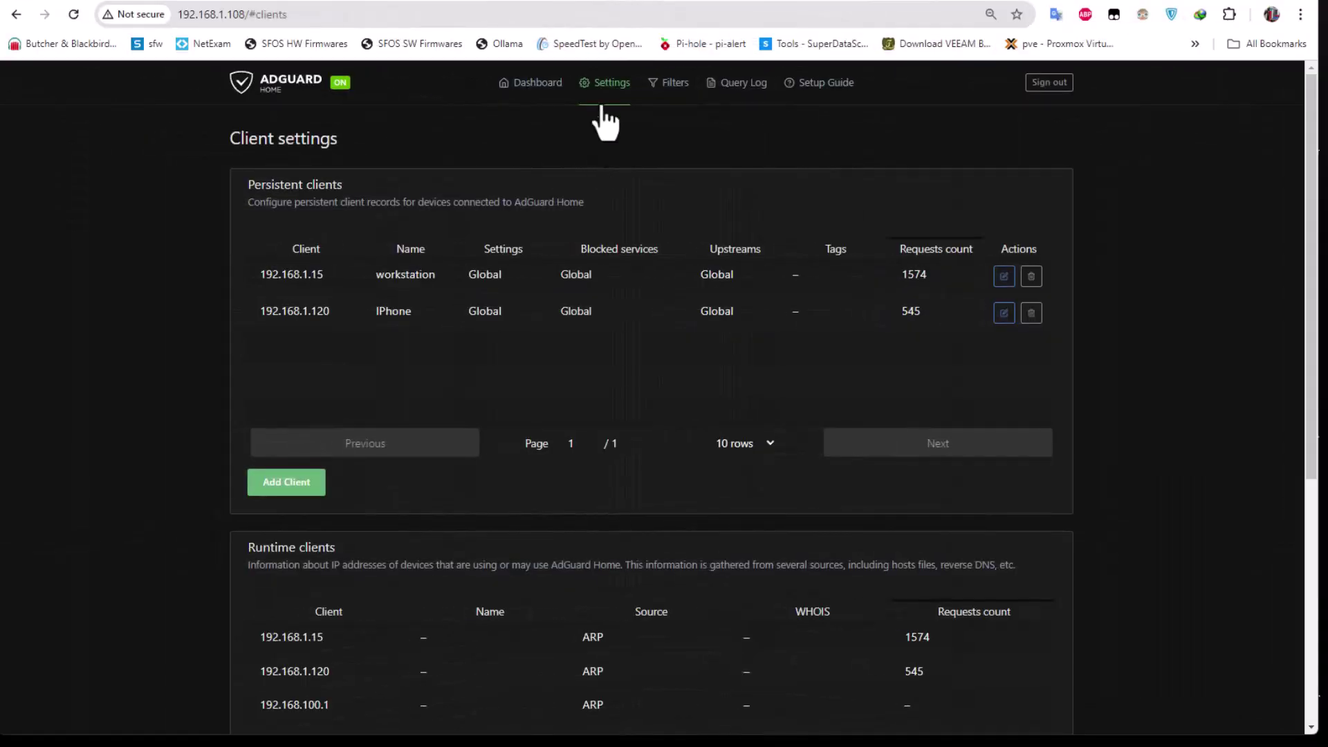
# Review the DHCP settings for IPv4, IPv6 and static leases
pyautogui.moveTo(608, 110)
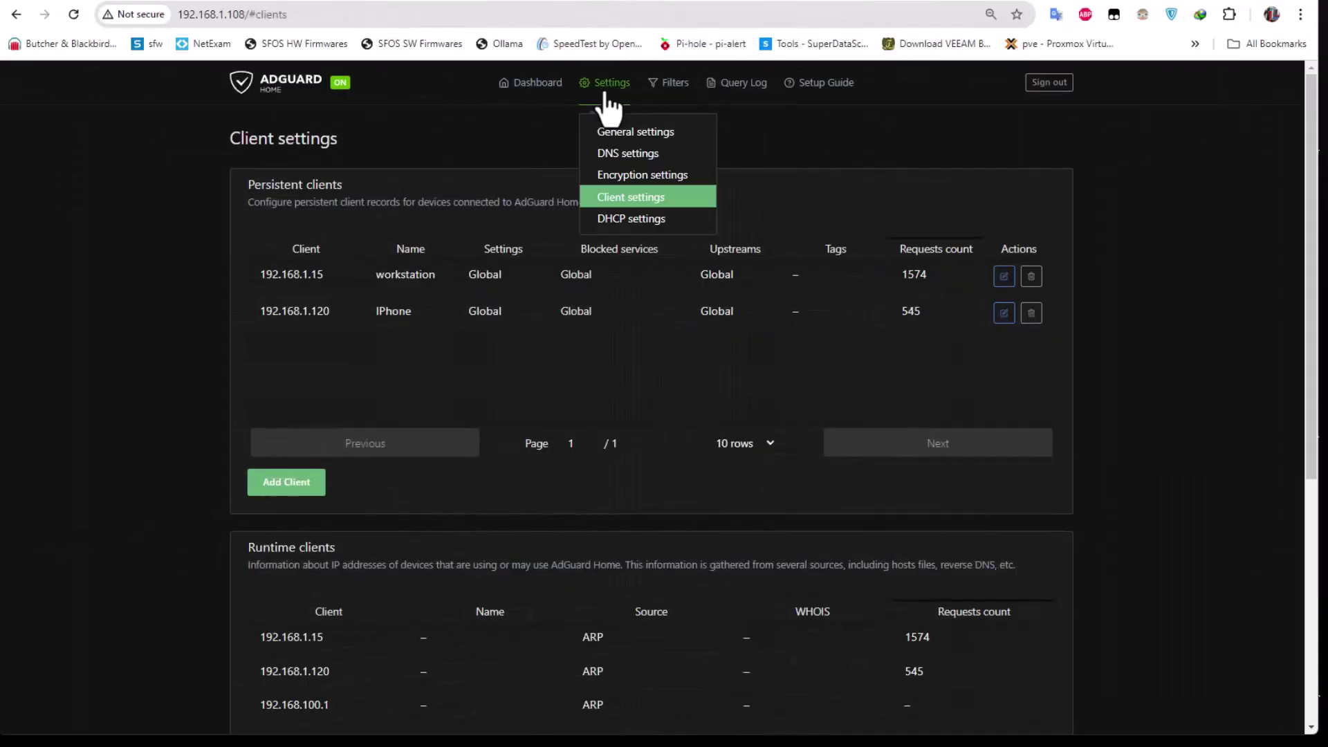
pyautogui.click(626, 232)
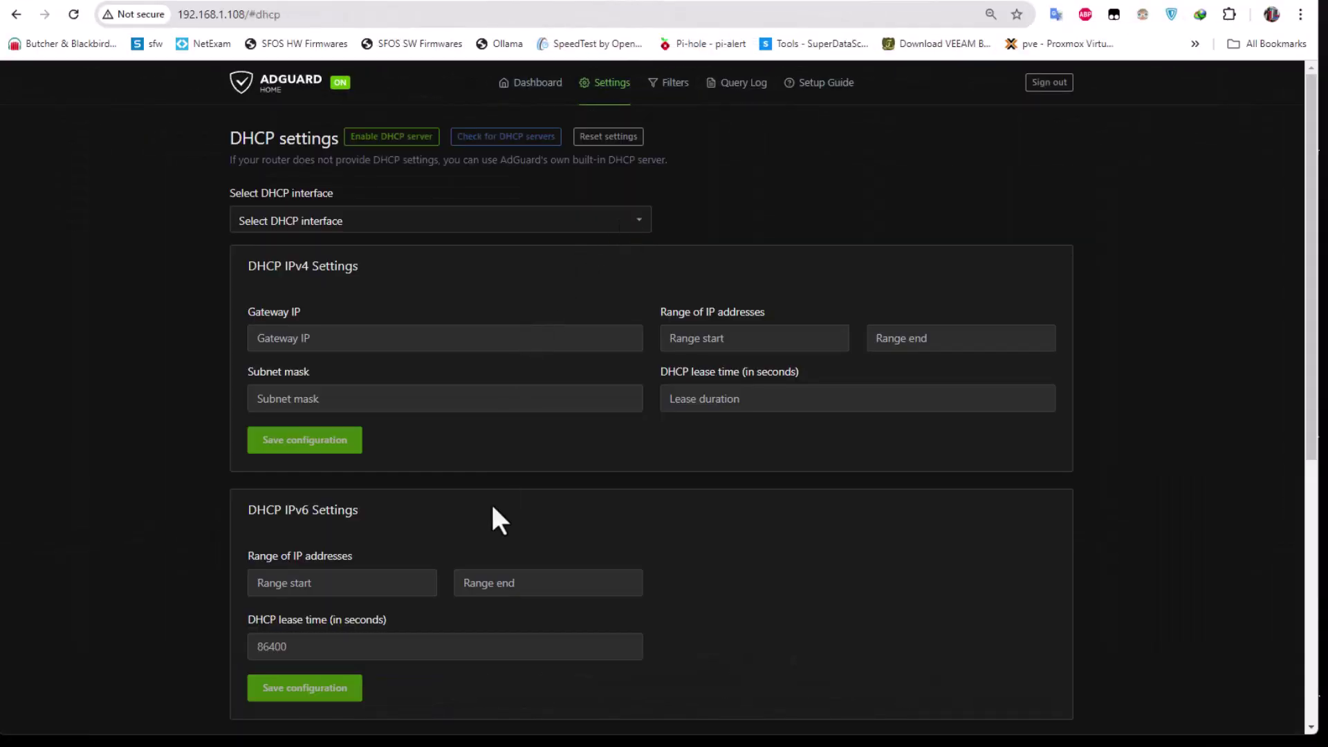
pyautogui.scroll(-7, 487, 524)
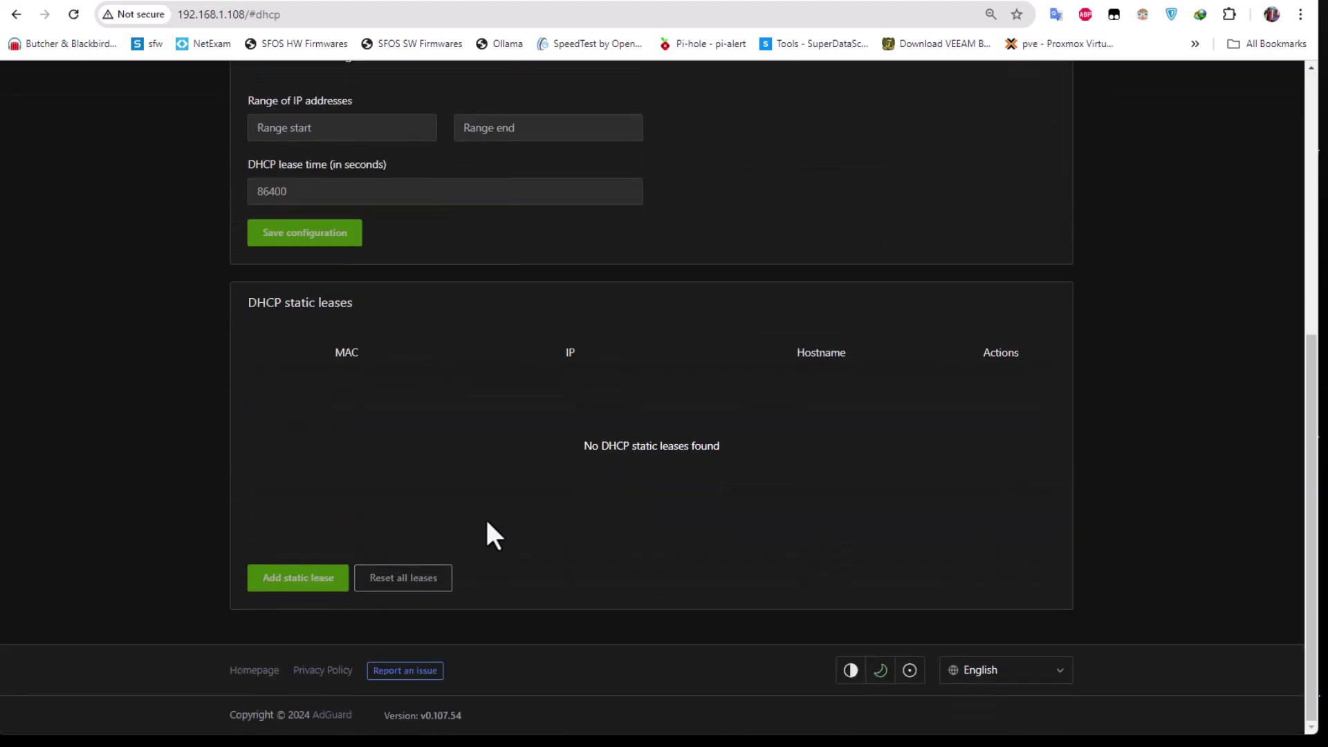
pyautogui.scroll(6, 487, 523)
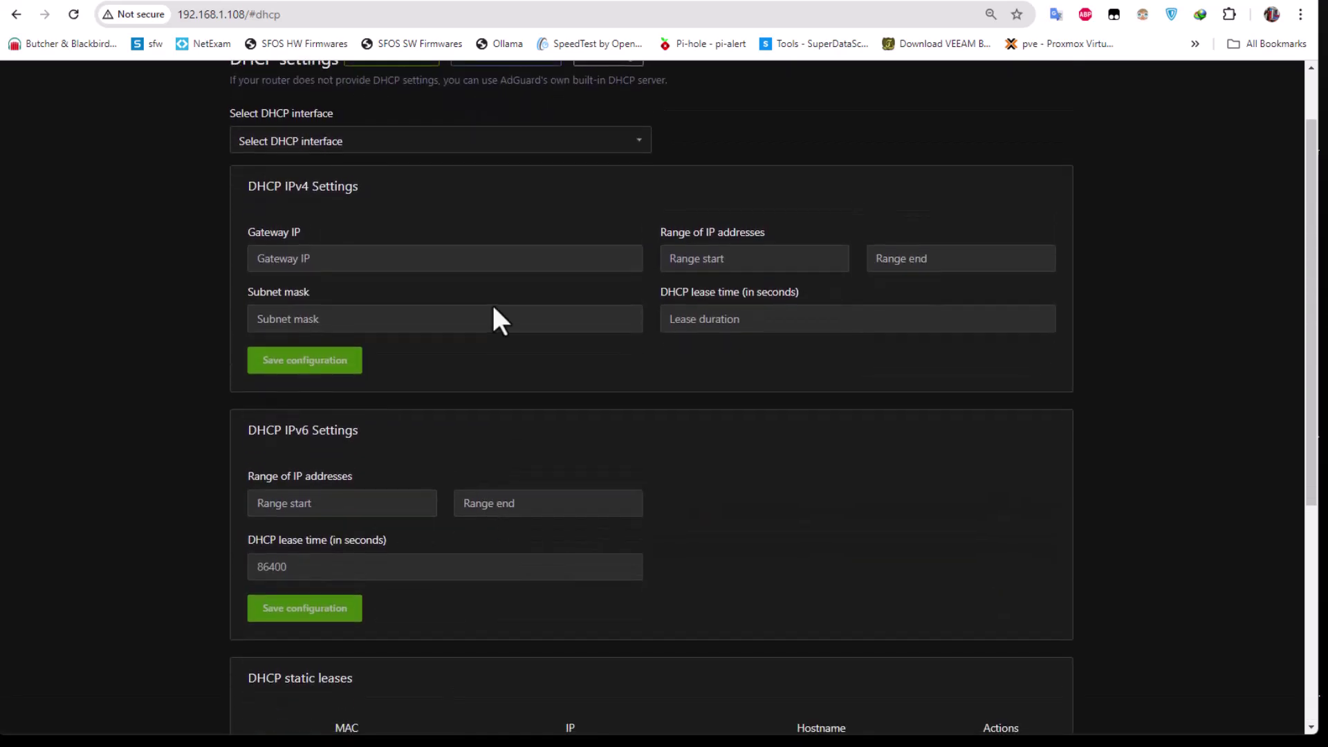
pyautogui.scroll(1, 509, 441)
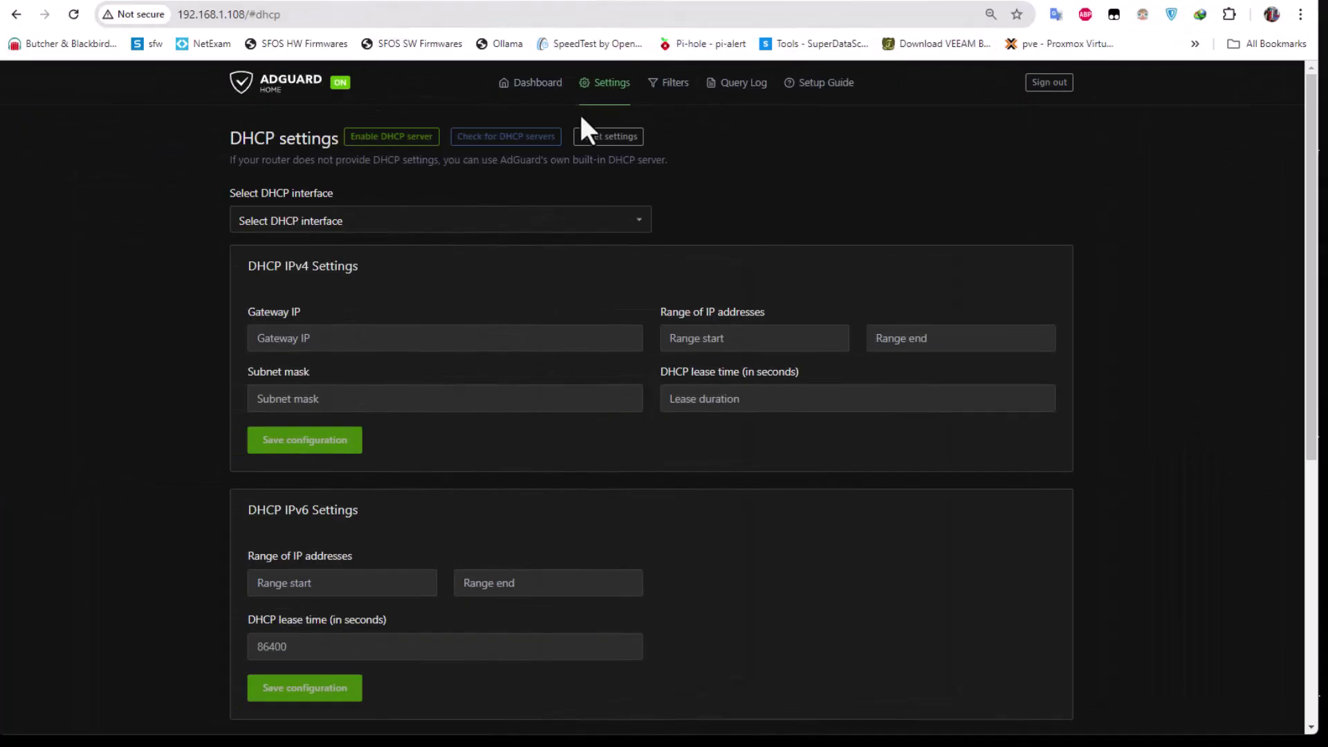
# Start adding DNS blocklists from the predefined list and select Peter Lowe's Blocklist and Steven Black's List in the General group
pyautogui.click(683, 103)
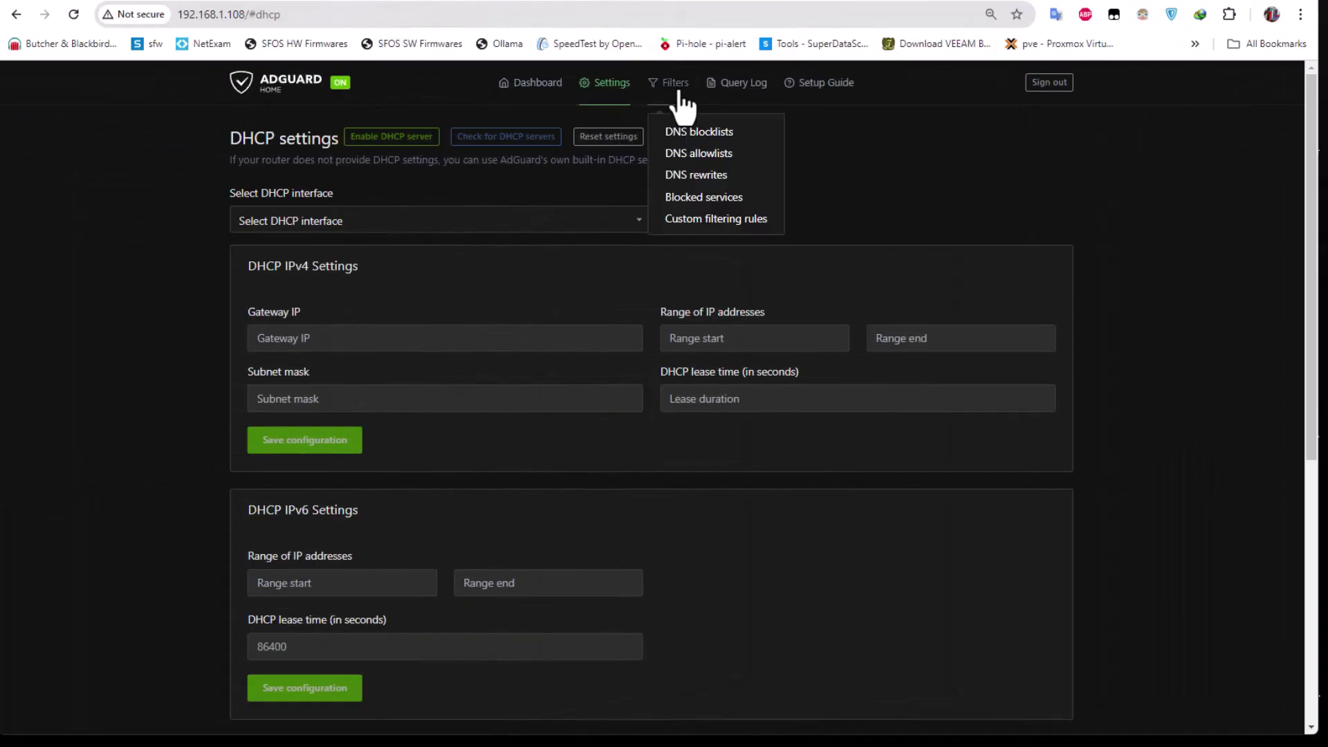
pyautogui.click(700, 137)
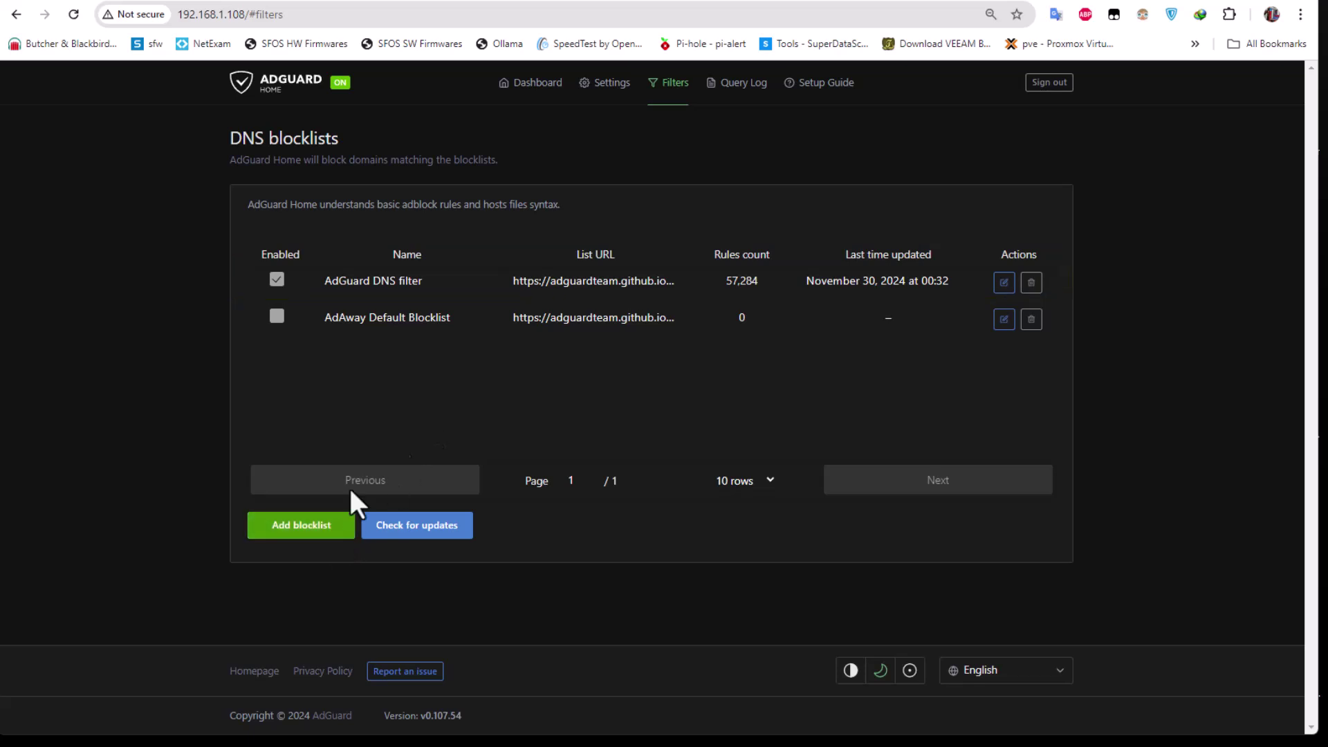
pyautogui.click(297, 527)
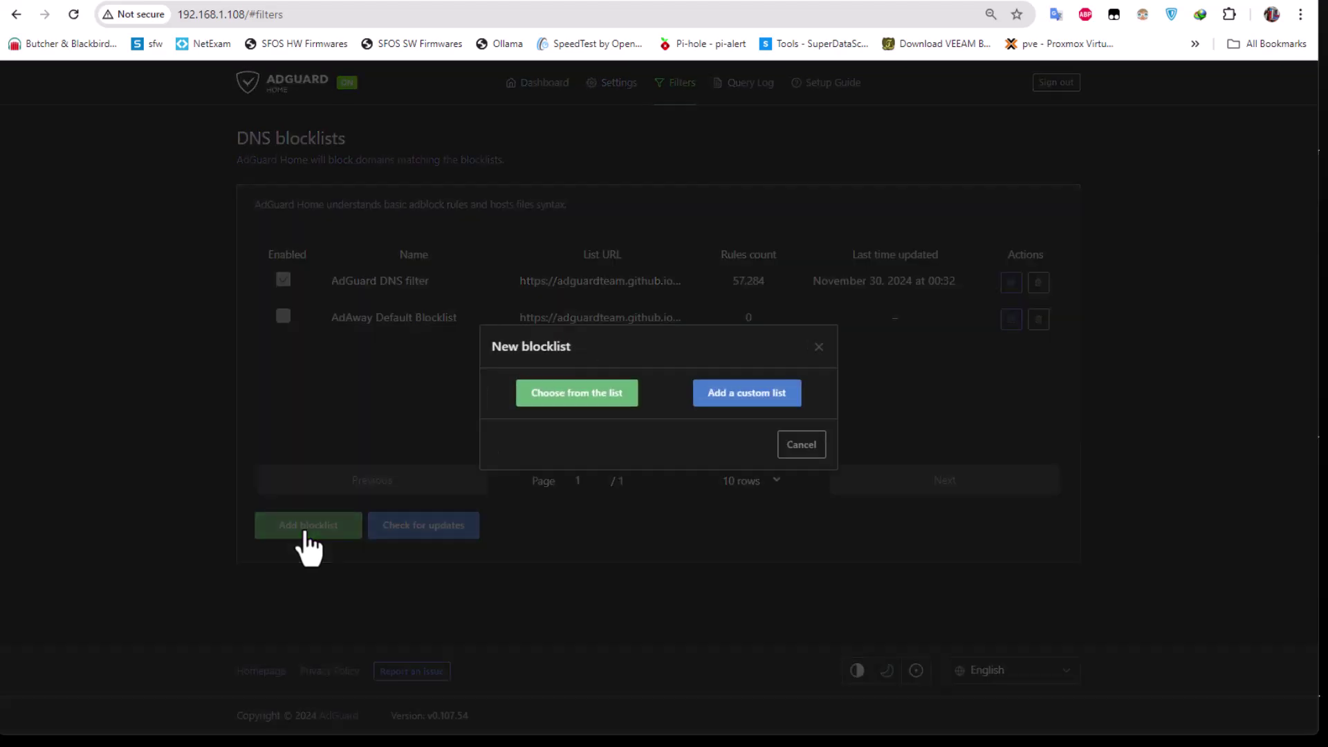
pyautogui.click(573, 400)
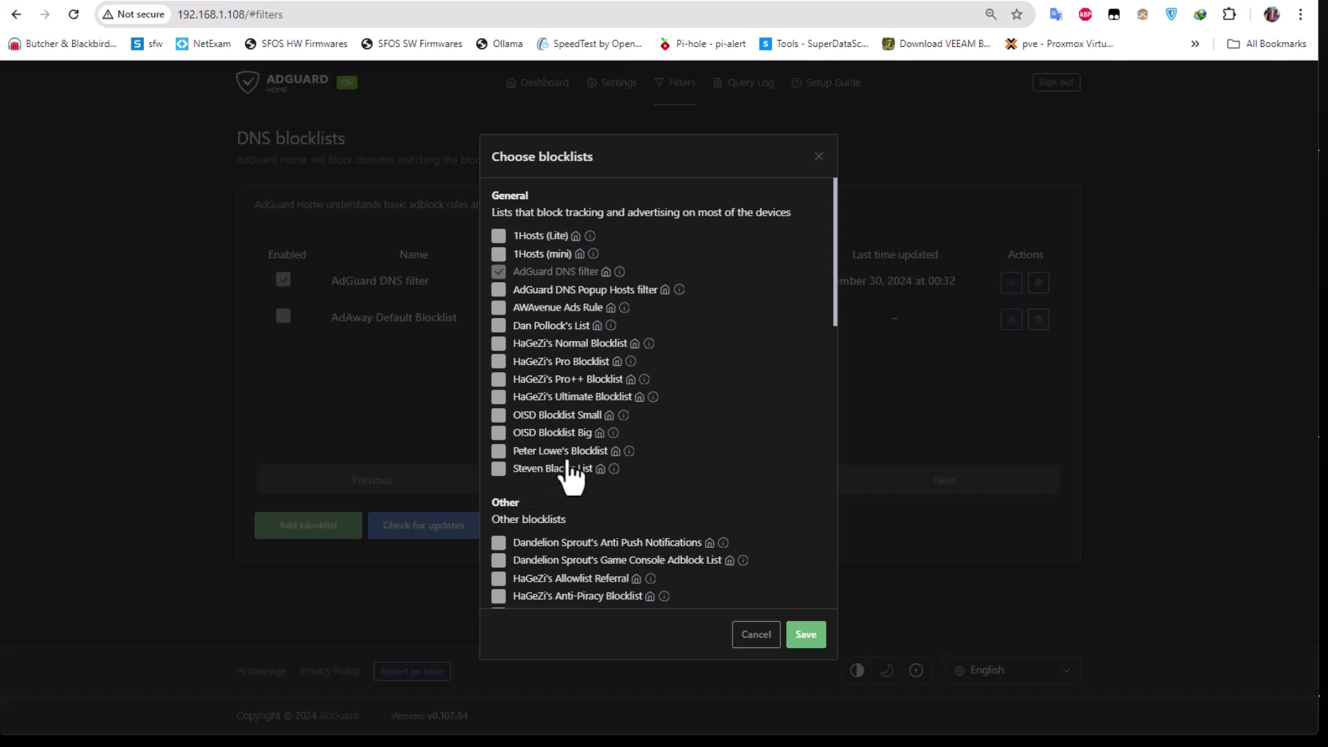
pyautogui.click(497, 453)
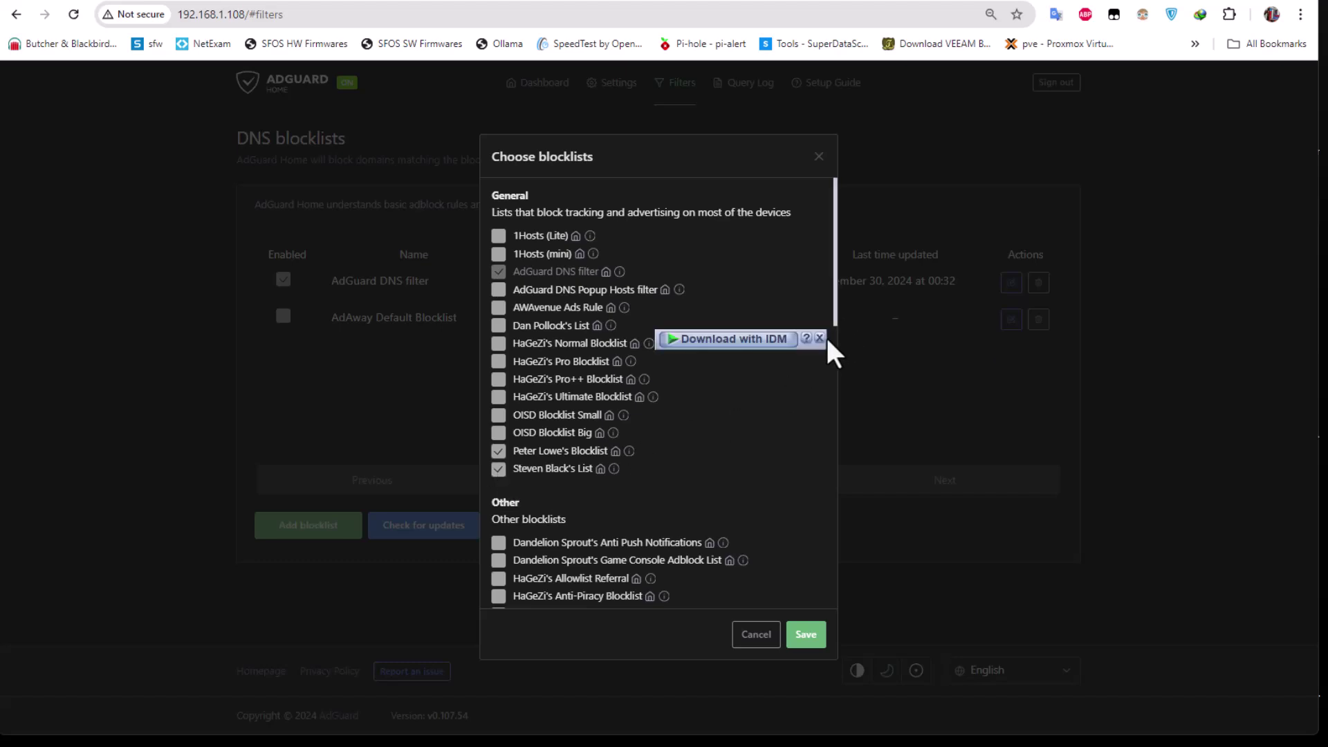
# Select the Phishing URL, Phishing Army, Malicious URL (URLHaus) and HaGeZi's Encrypted DNS/VPN/TOR/Proxy Bypass security blocklists and save the blocklist selection
pyautogui.moveTo(832, 315); pyautogui.dragTo(822, 400)
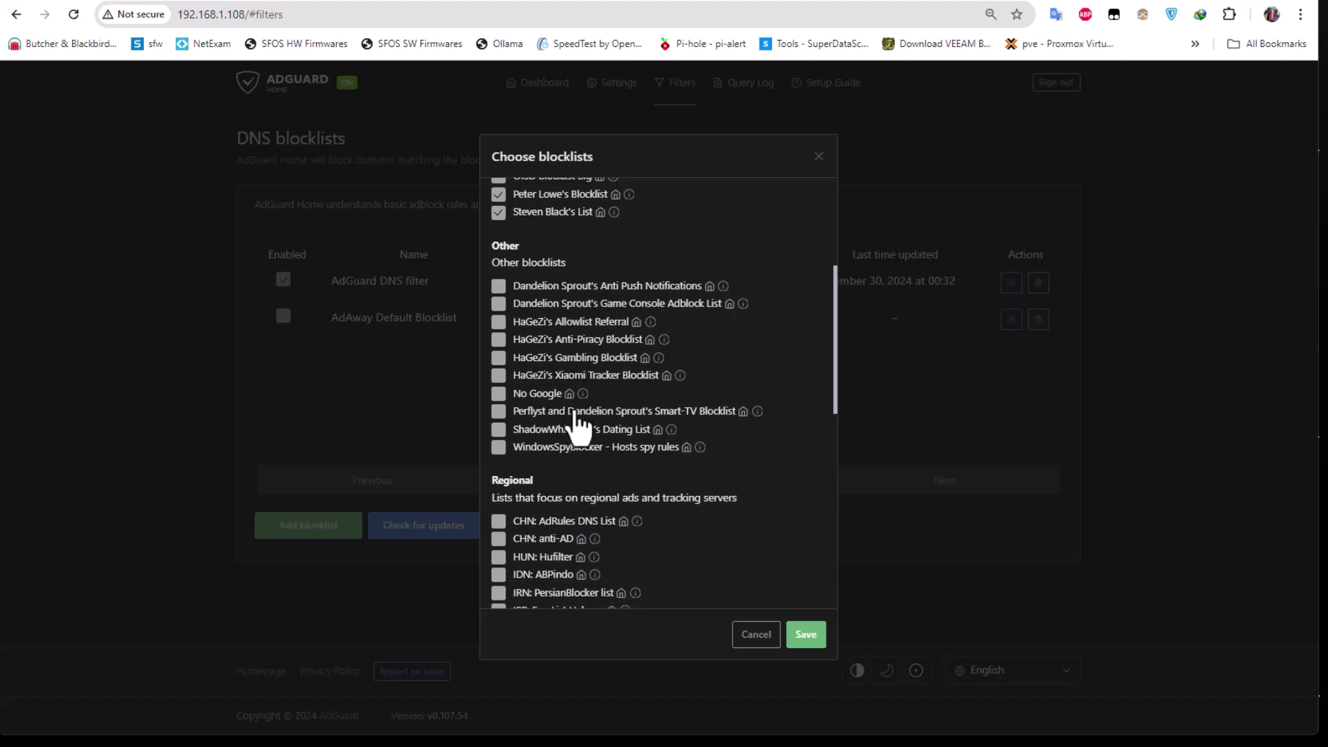
pyautogui.scroll(-1, 579, 479)
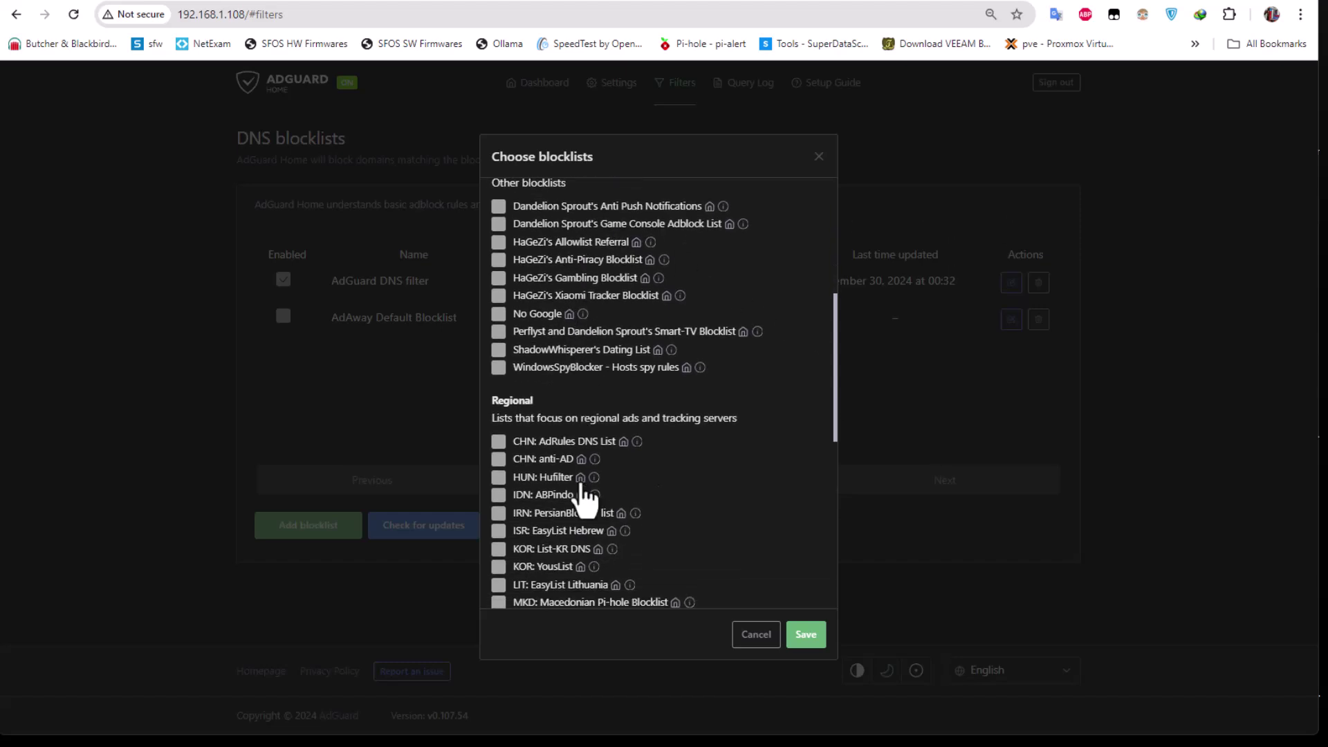
pyautogui.scroll(-2, 581, 488)
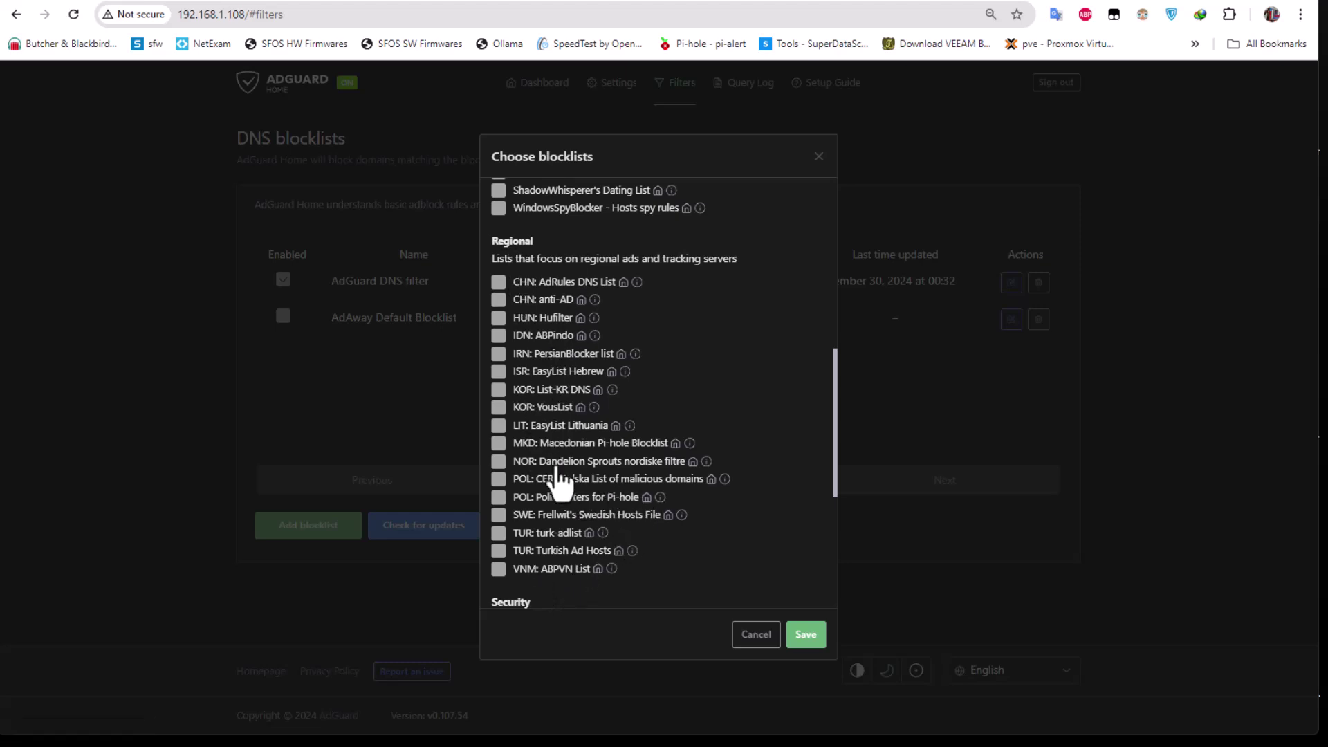
pyautogui.scroll(-2, 560, 478)
pyautogui.scroll(-1, 559, 484)
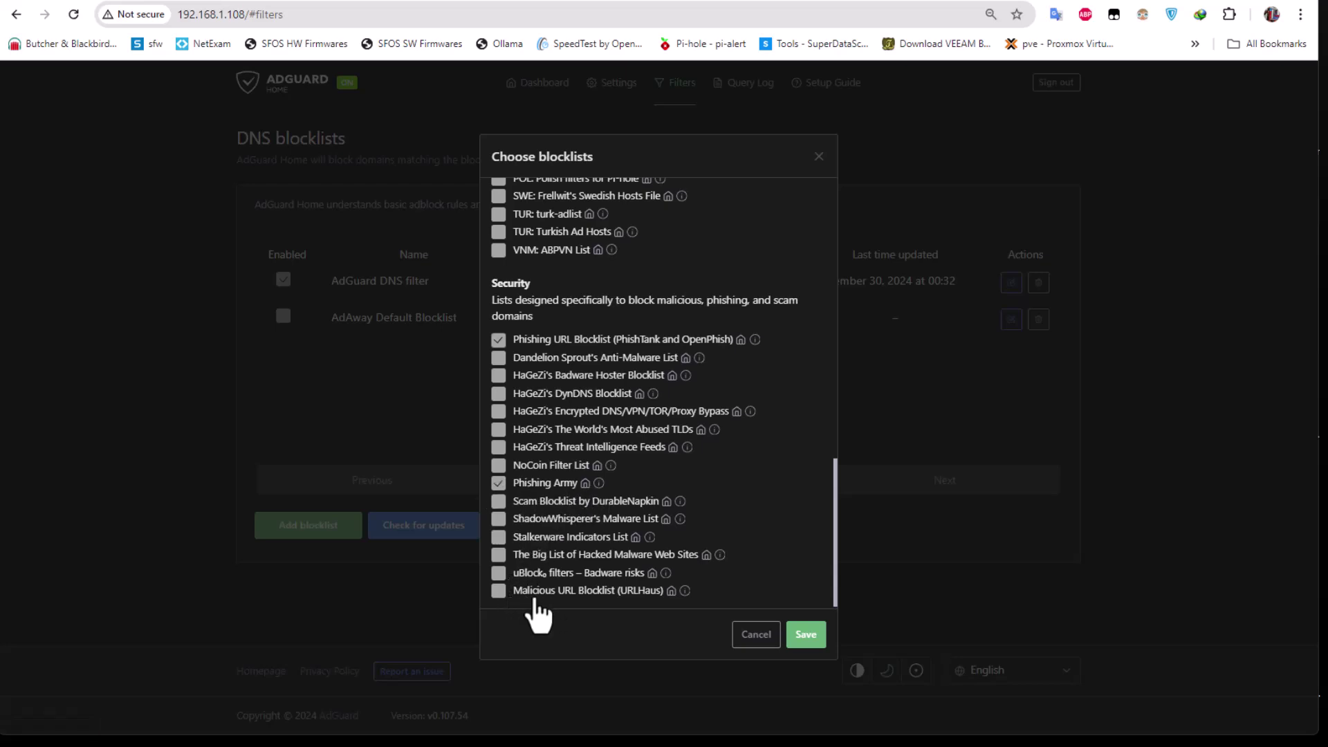
pyautogui.click(498, 592)
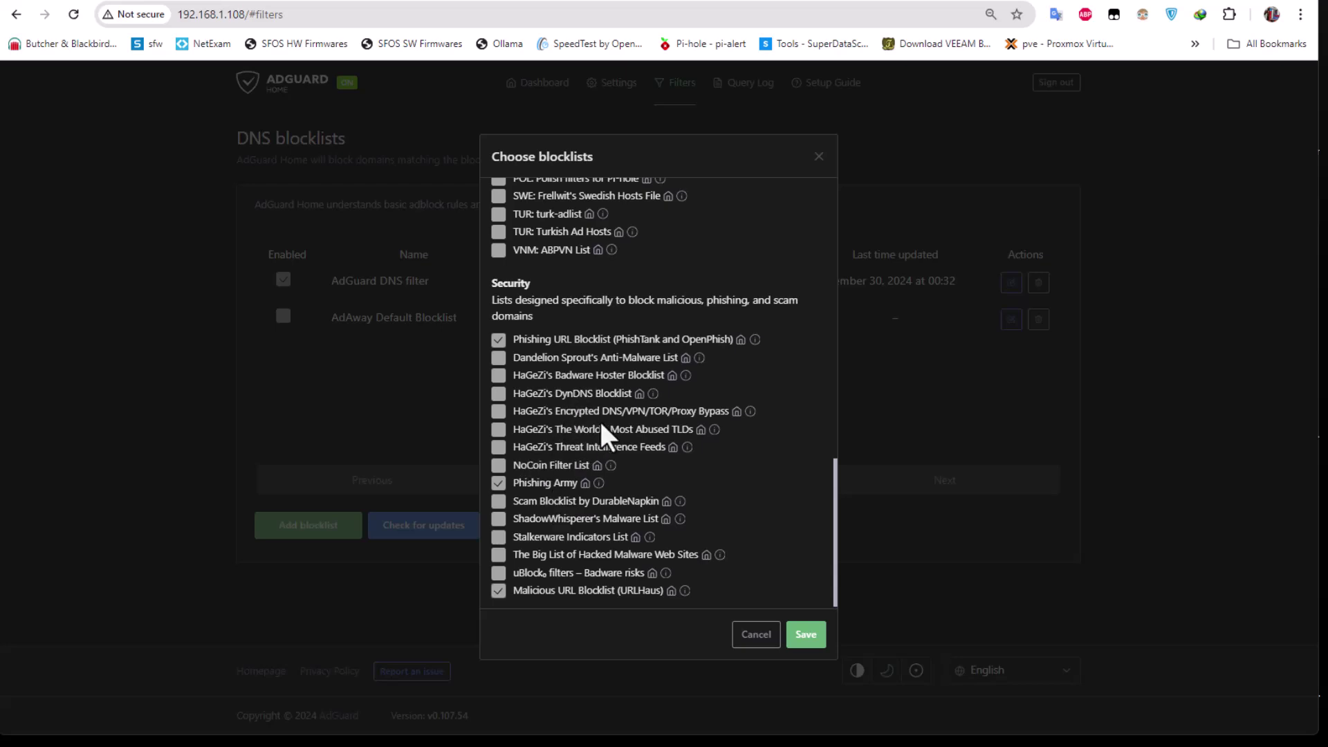
pyautogui.click(499, 412)
pyautogui.click(805, 638)
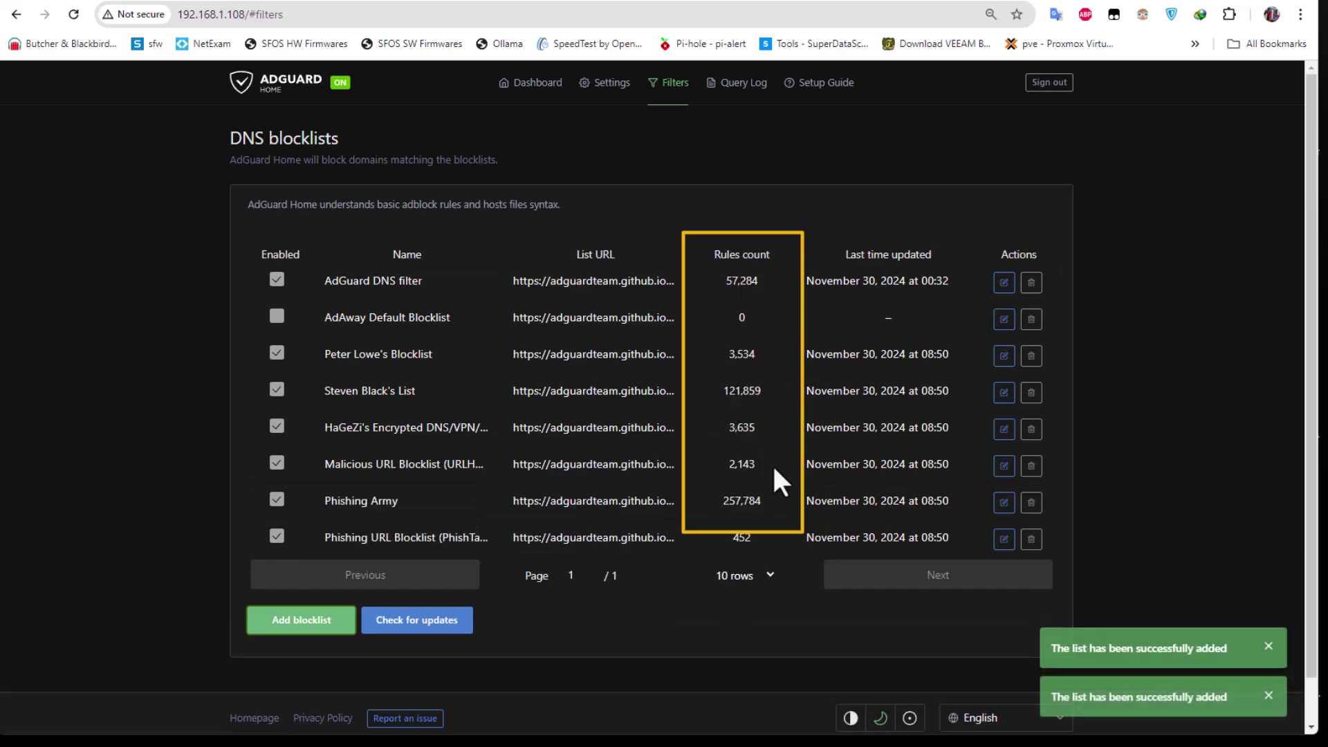
pyautogui.scroll(-1, 773, 467)
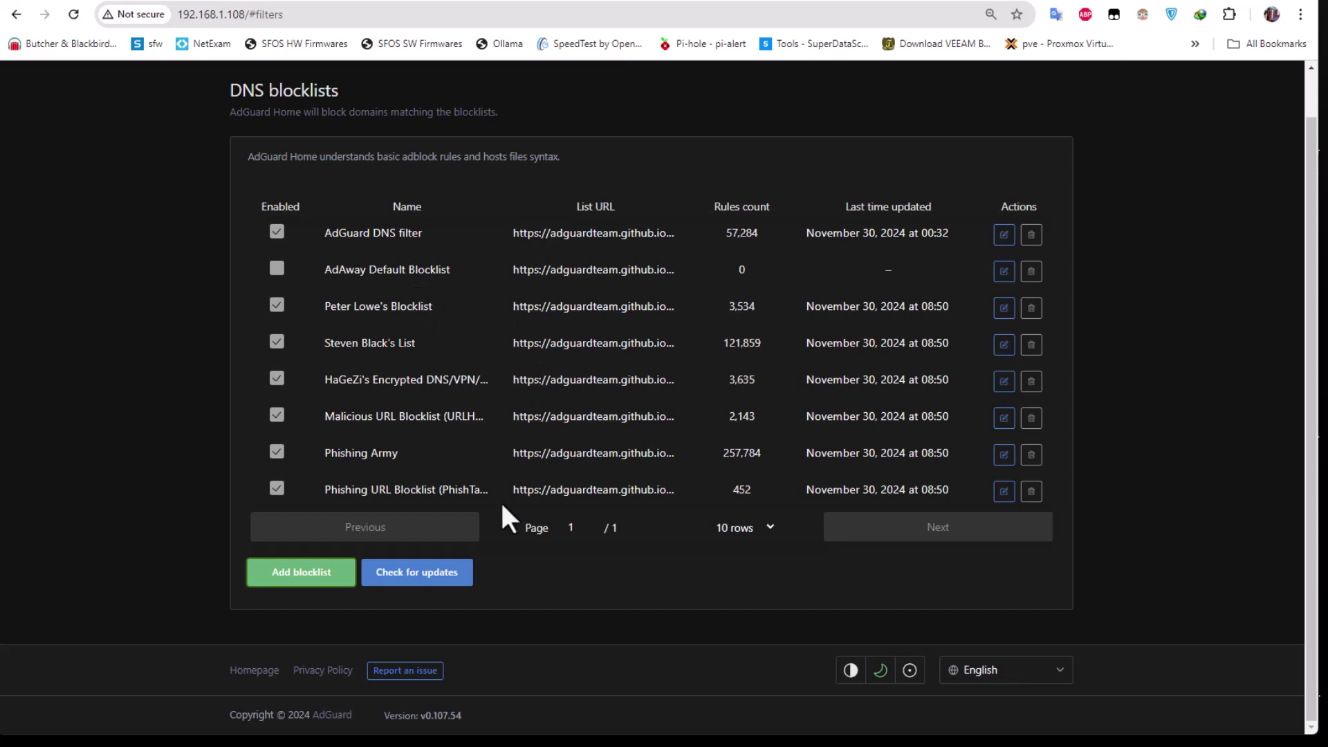
pyautogui.scroll(1, 502, 506)
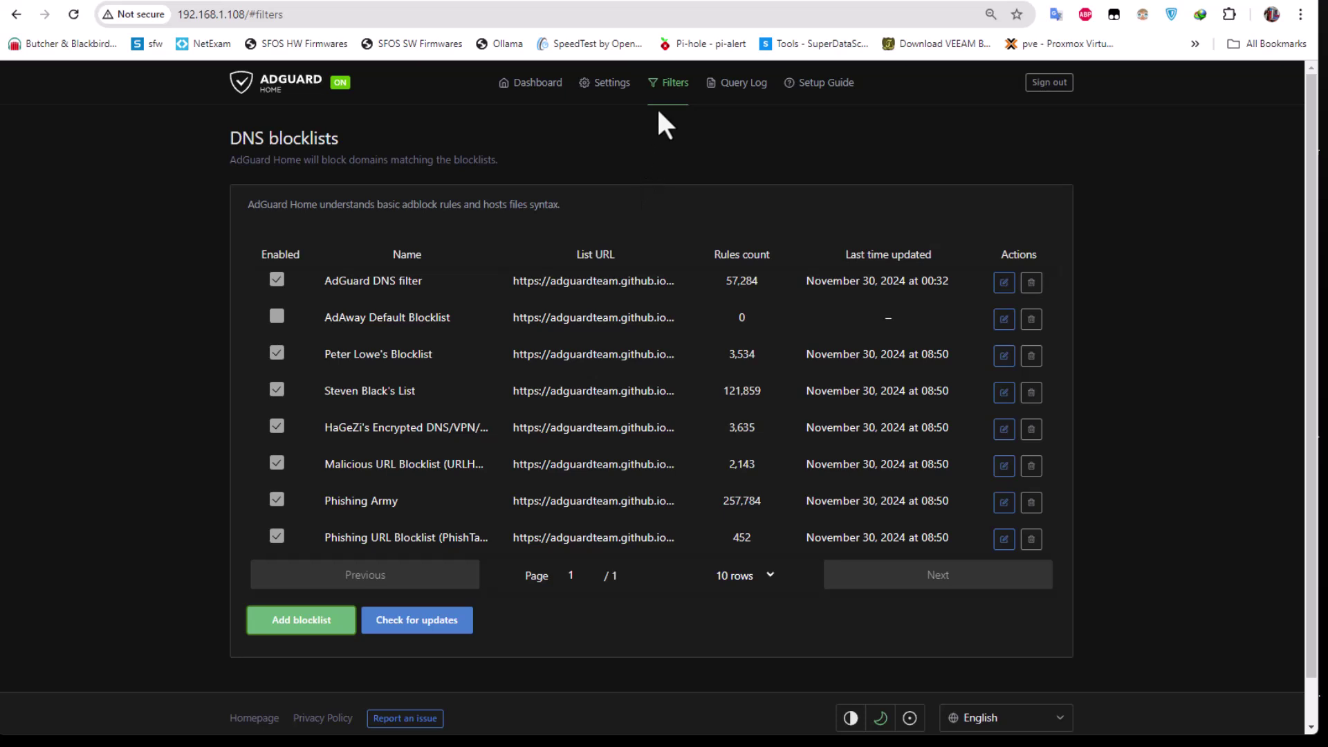
# Block the Netflix and OnlyFans services in the blocked services filter
pyautogui.click(662, 90)
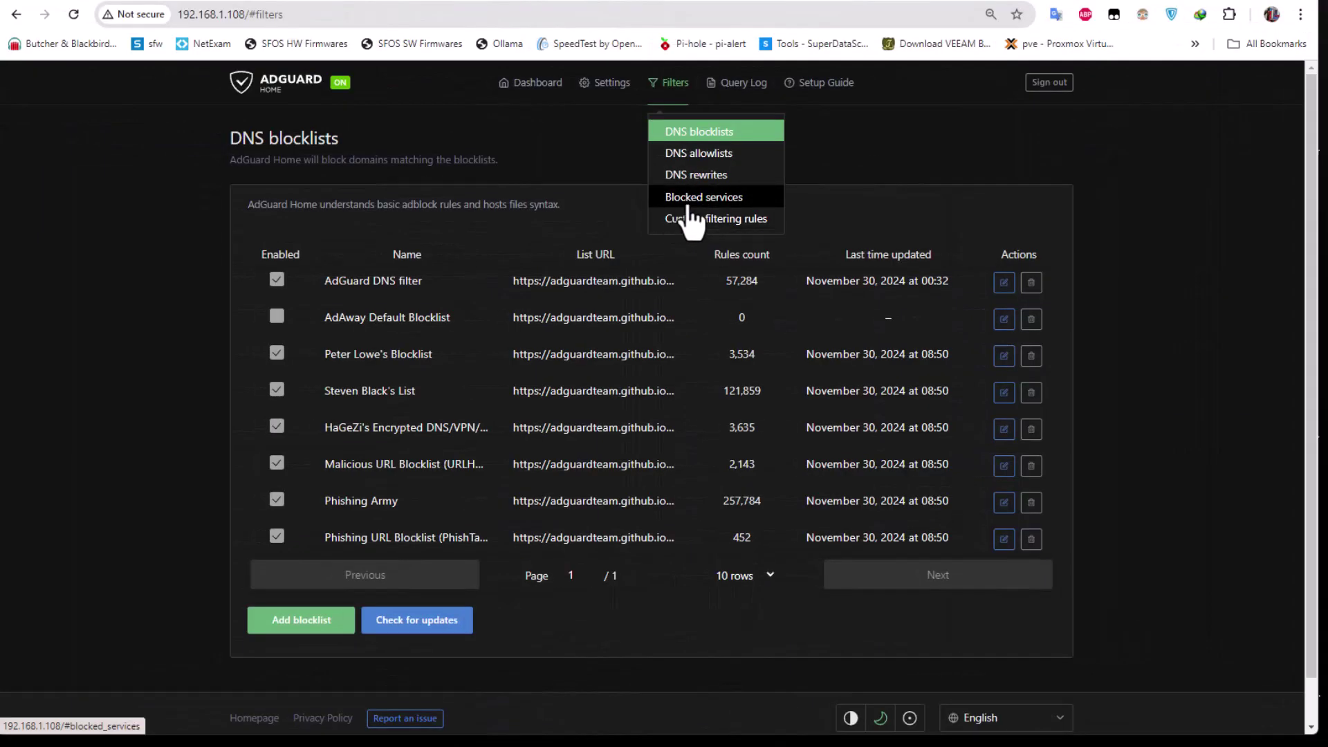
pyautogui.click(703, 198)
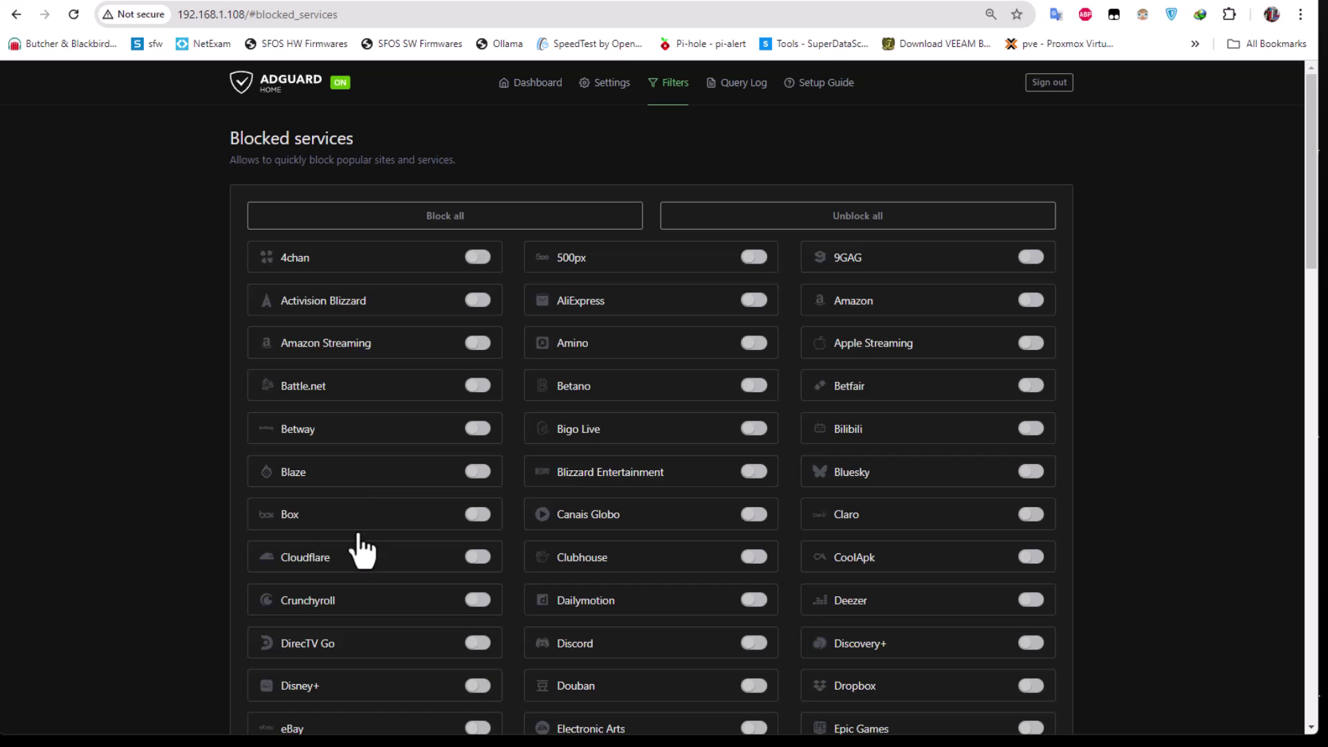
pyautogui.scroll(-6, 358, 539)
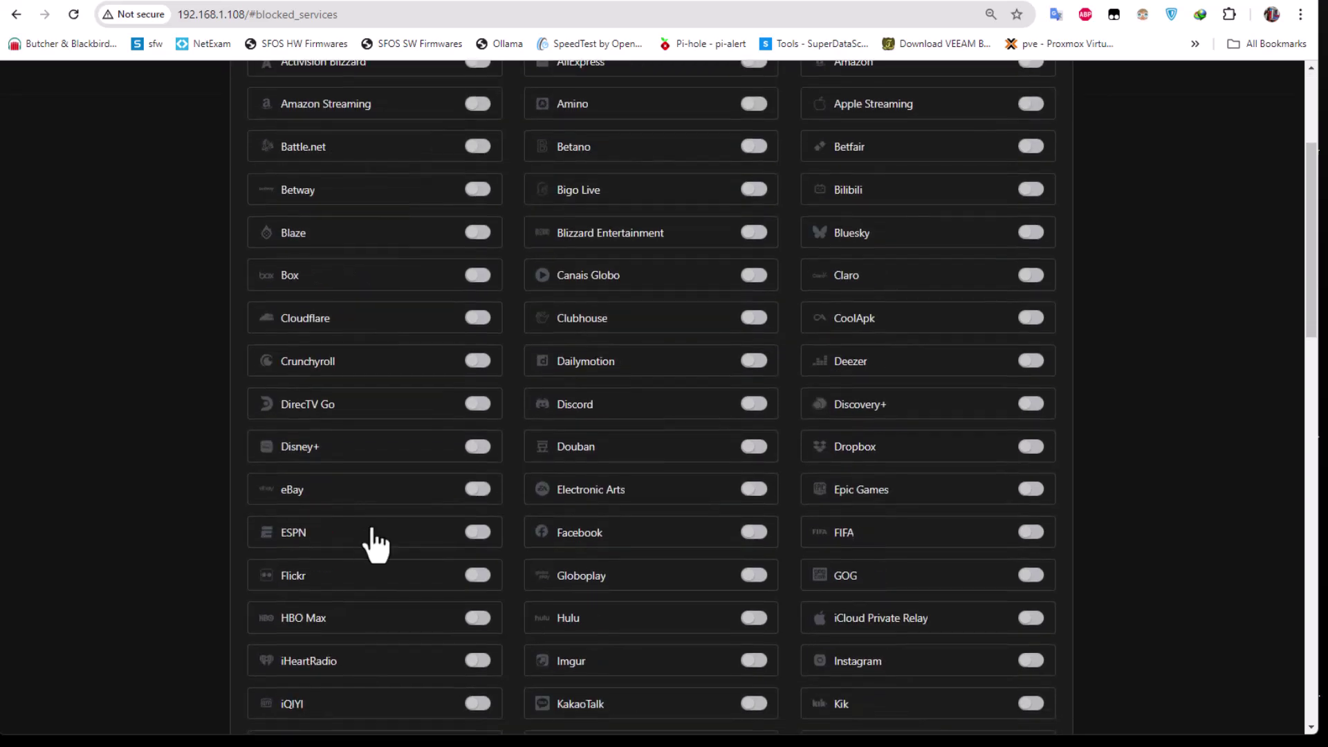
pyautogui.scroll(-5, 420, 550)
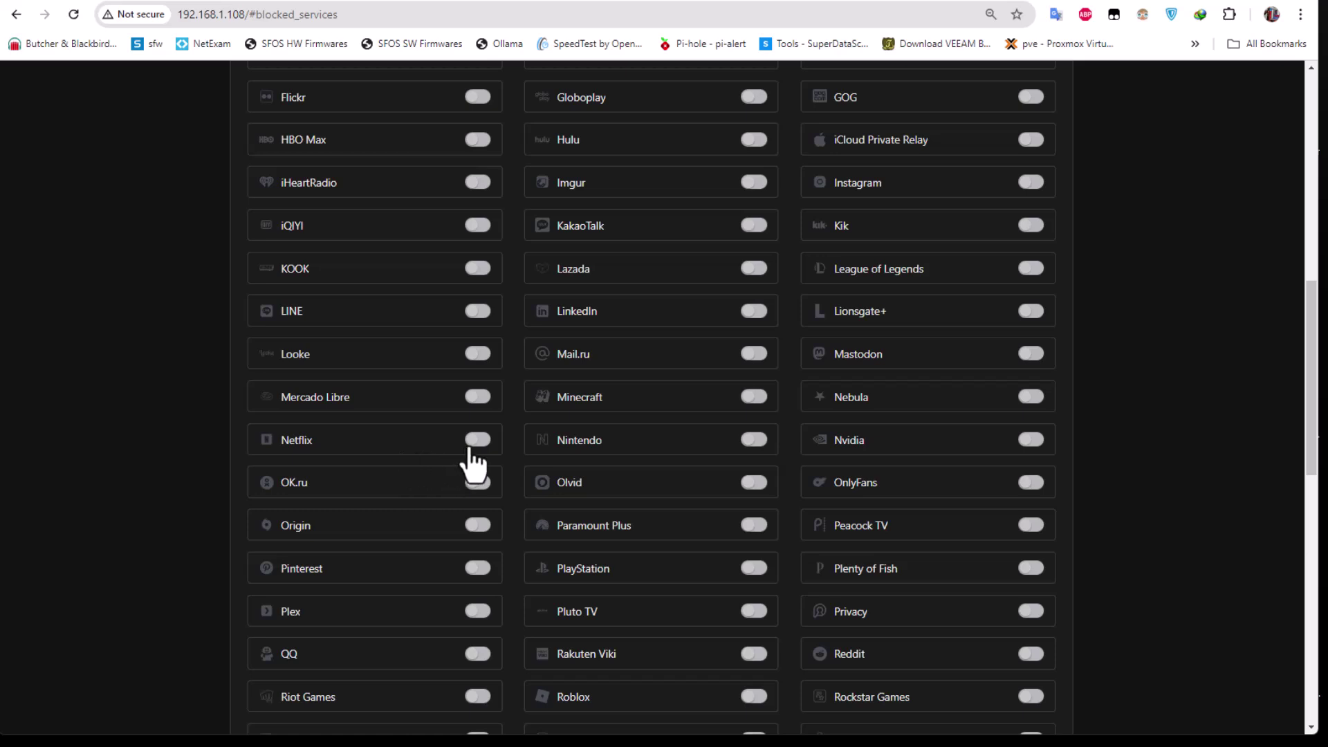
pyautogui.click(476, 443)
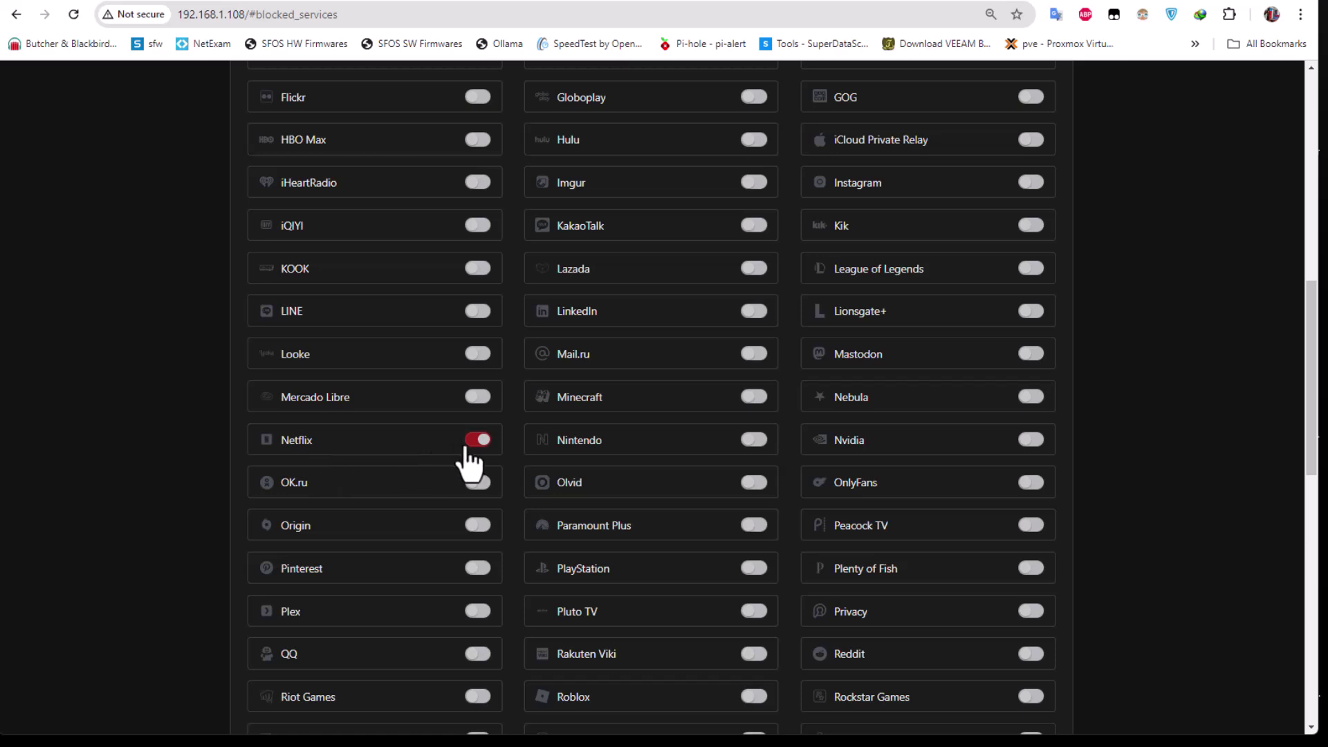
pyautogui.scroll(-2, 466, 460)
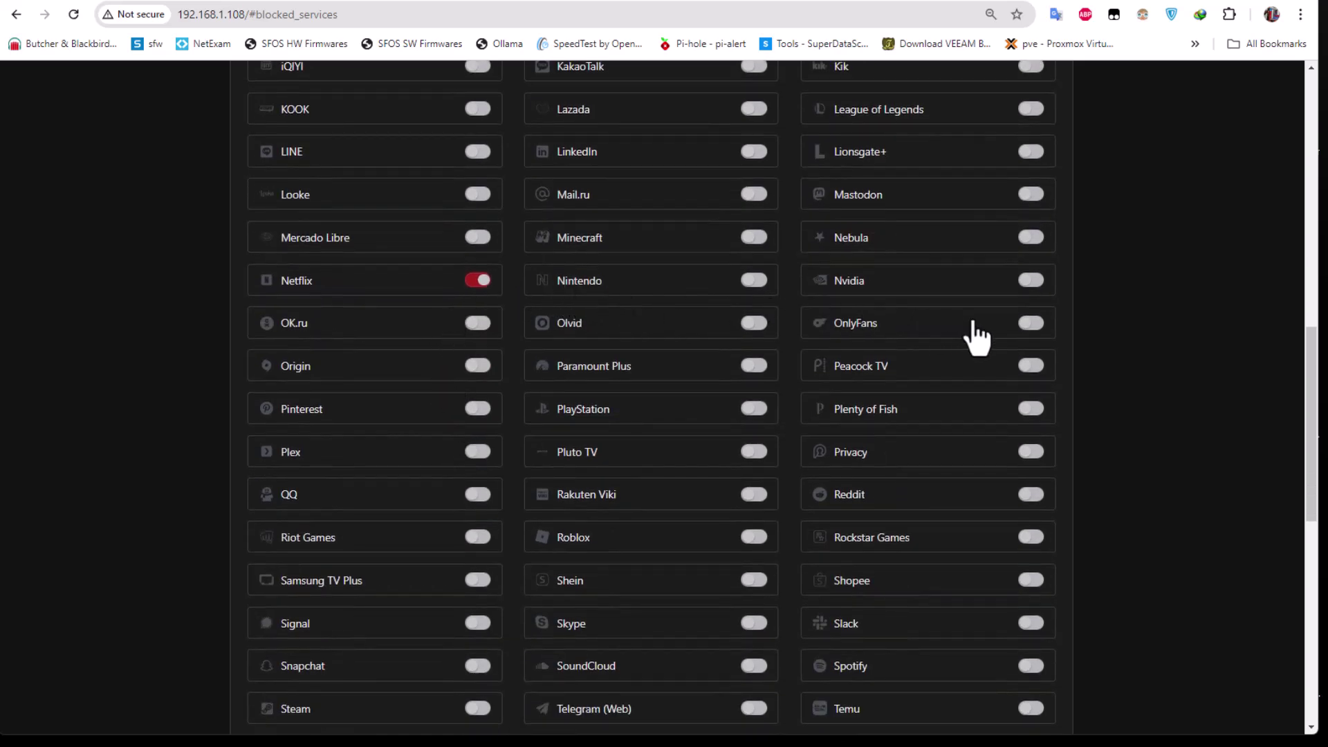
pyautogui.click(1030, 325)
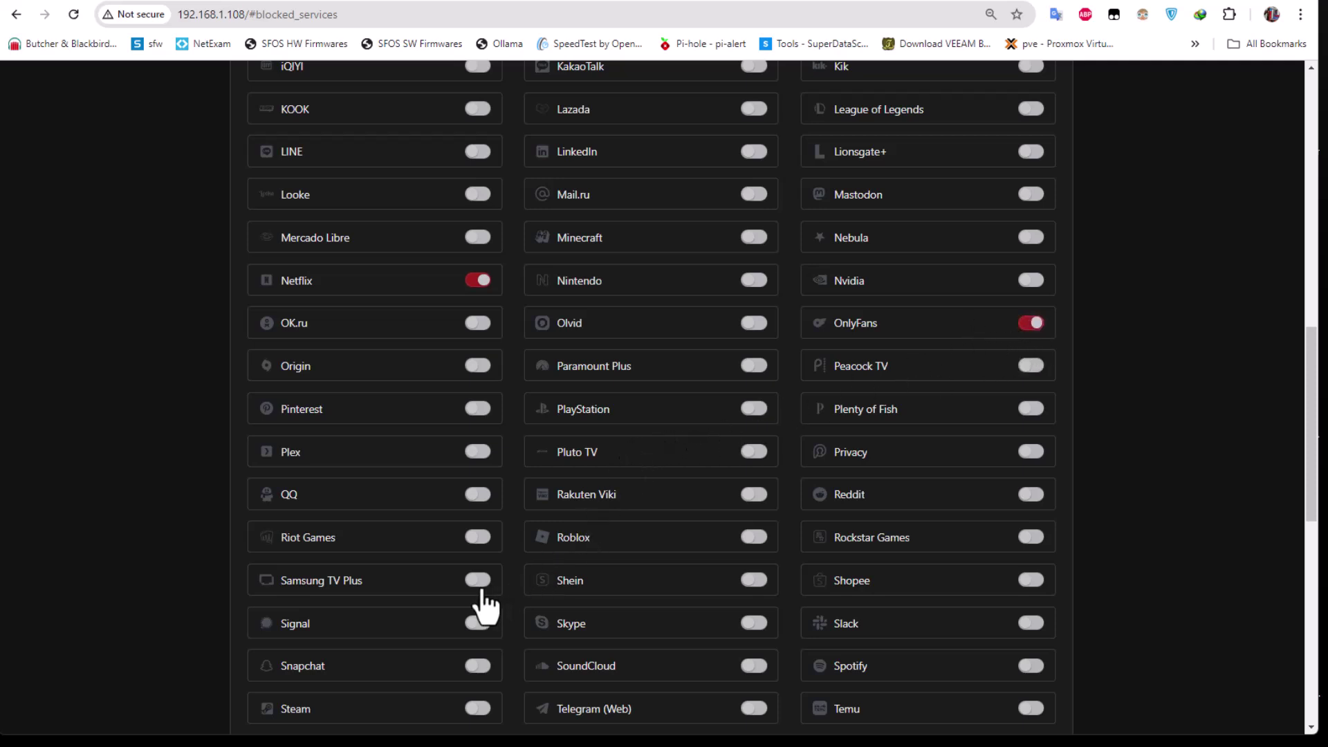
# Block the Snapchat service and save the blocked services selection
pyautogui.scroll(-1, 484, 600)
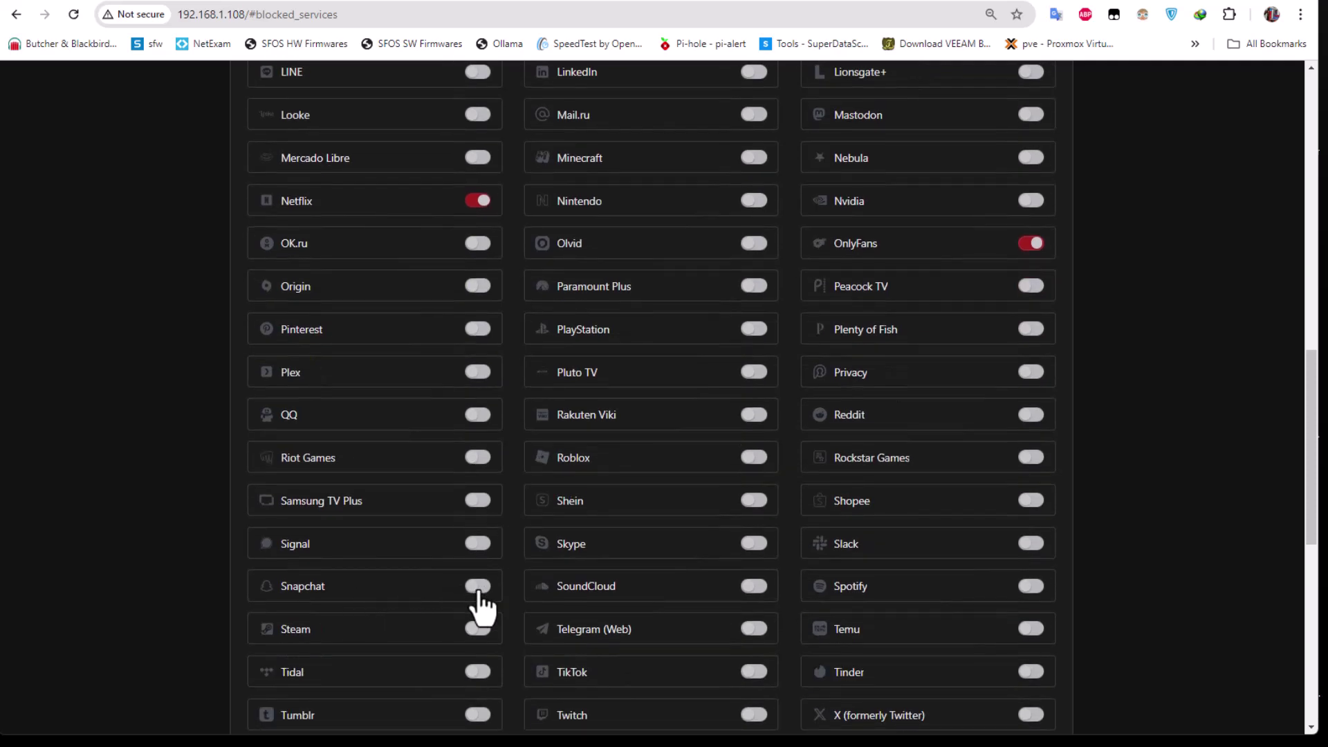
pyautogui.click(480, 587)
pyautogui.scroll(-3, 480, 666)
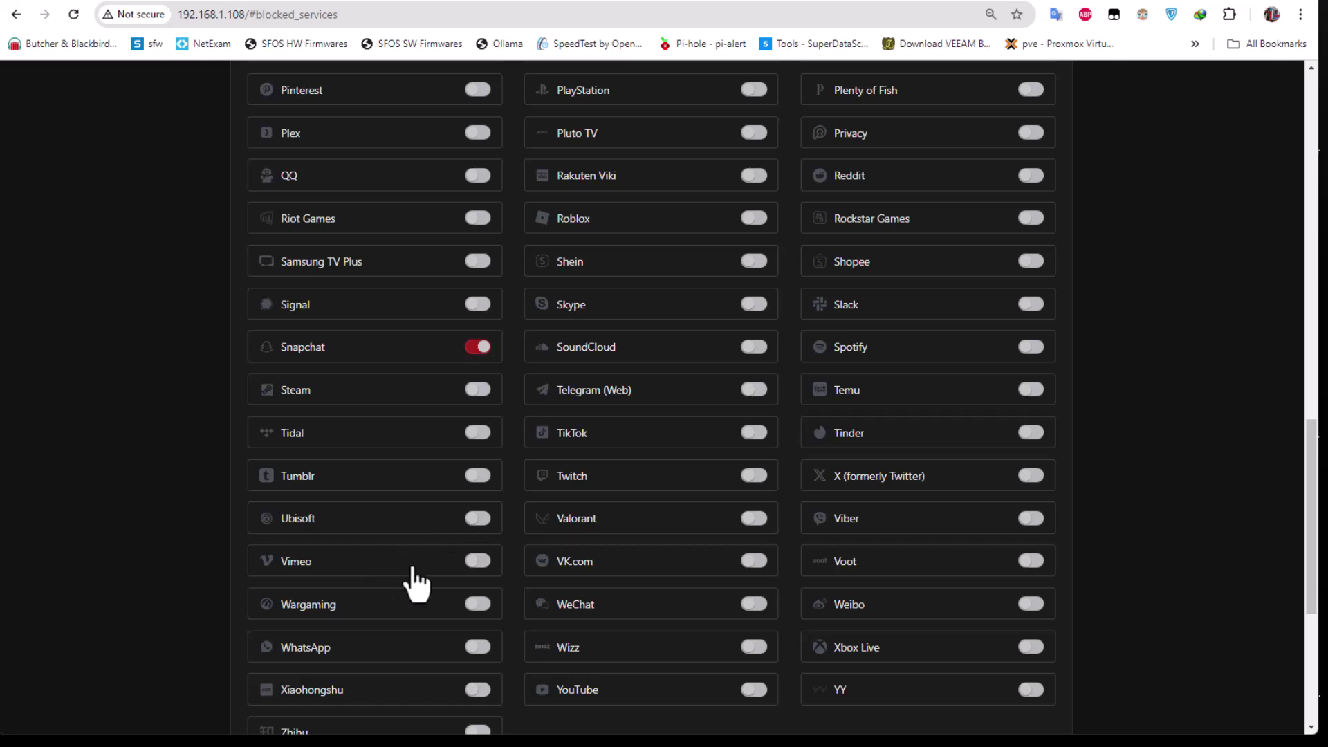
pyautogui.scroll(-2, 417, 611)
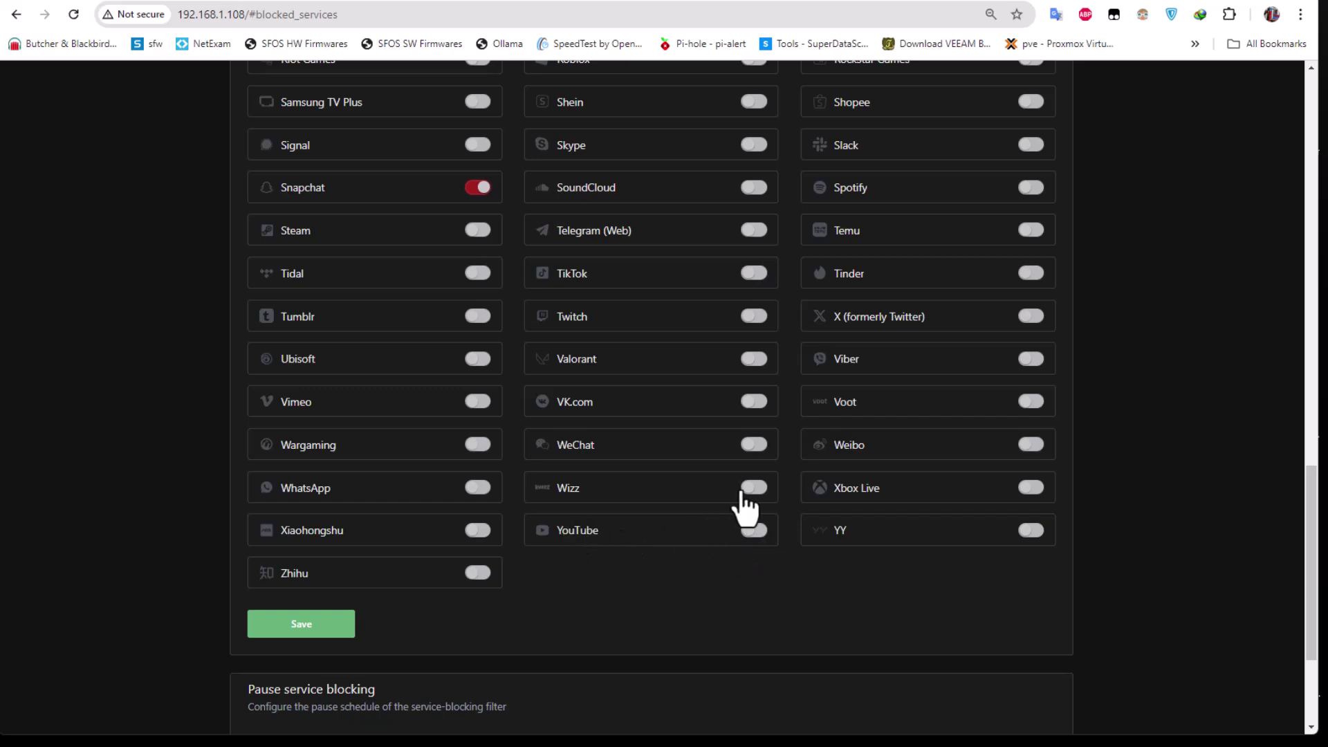
pyautogui.scroll(-3, 744, 510)
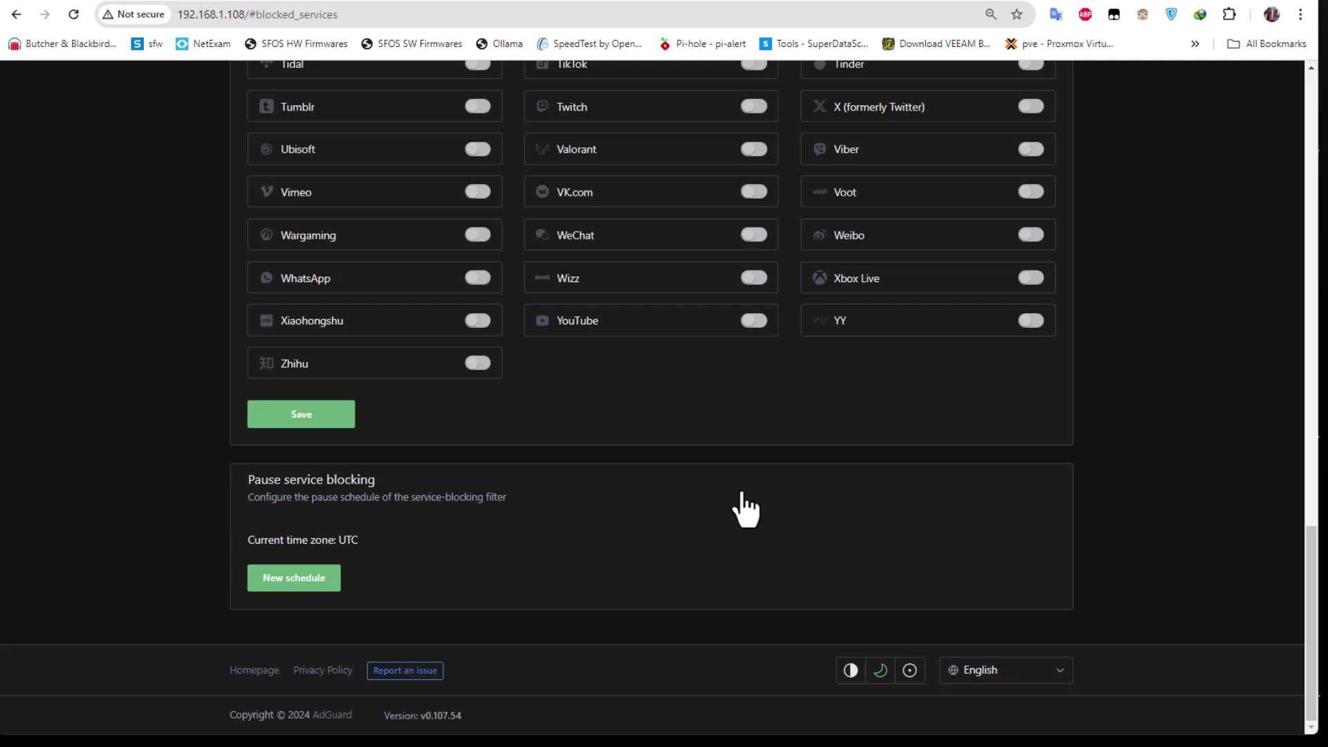
pyautogui.click(297, 417)
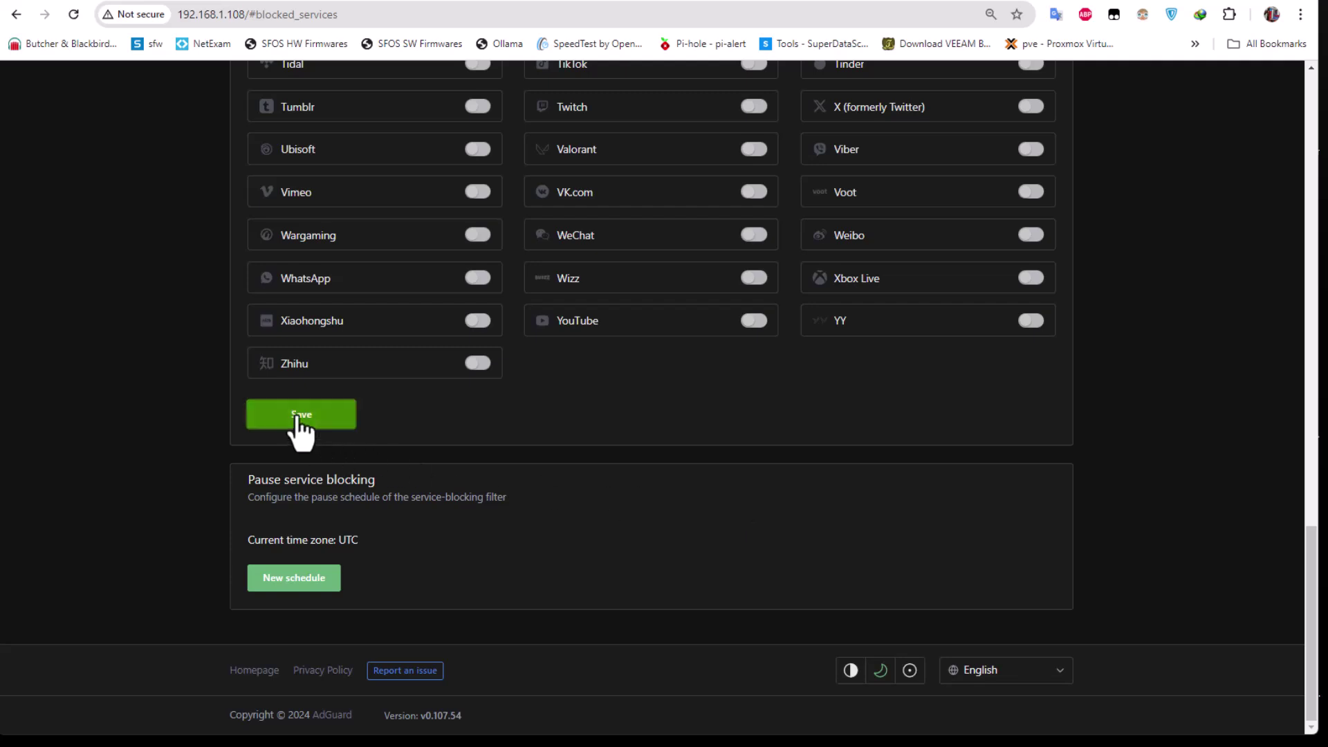
# Open the query log and filter it to show only blocked queries
pyautogui.scroll(10, 712, 460)
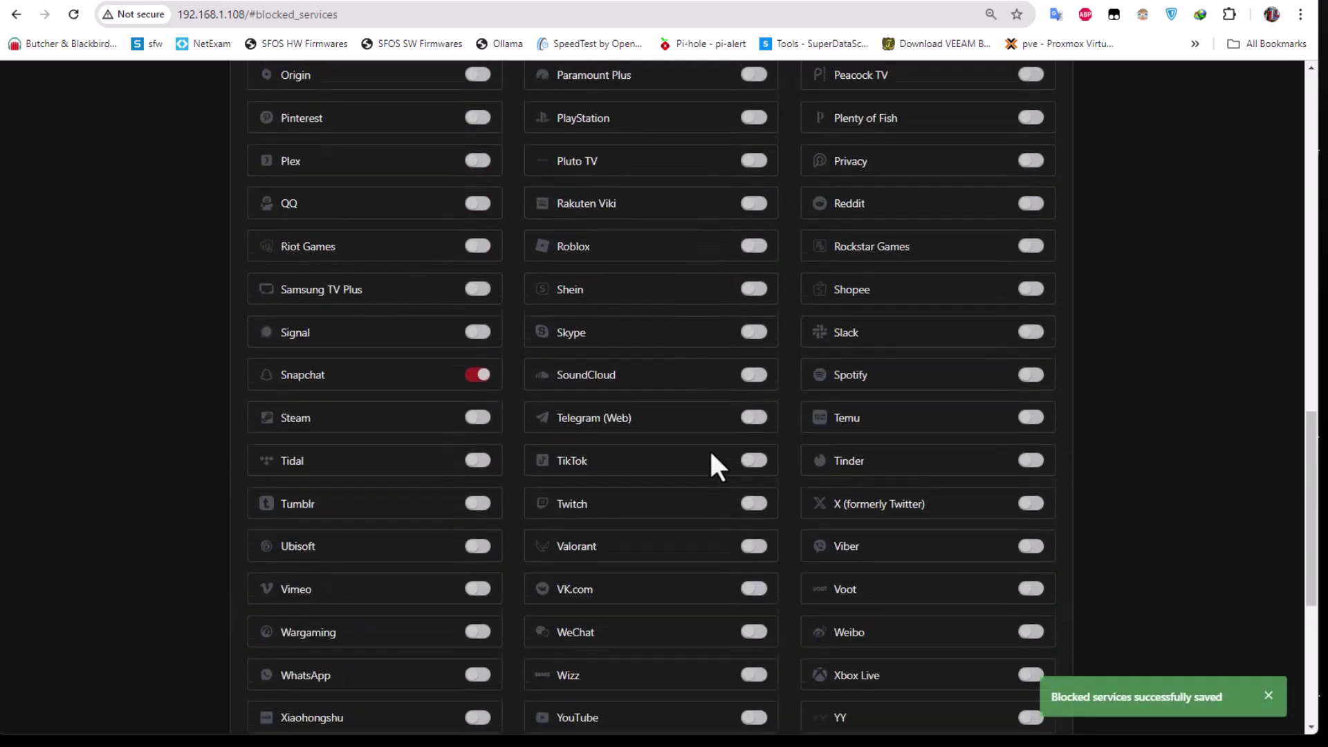
pyautogui.scroll(8, 711, 454)
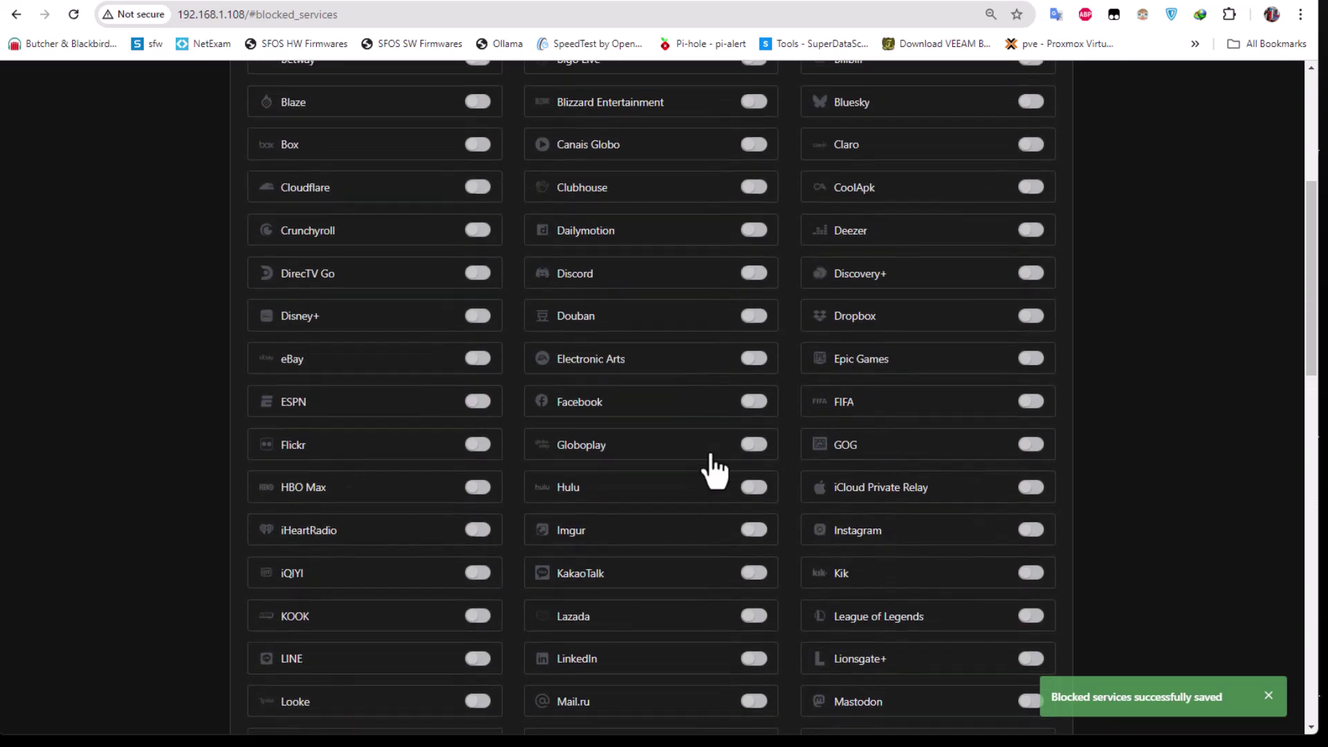
pyautogui.scroll(5, 712, 470)
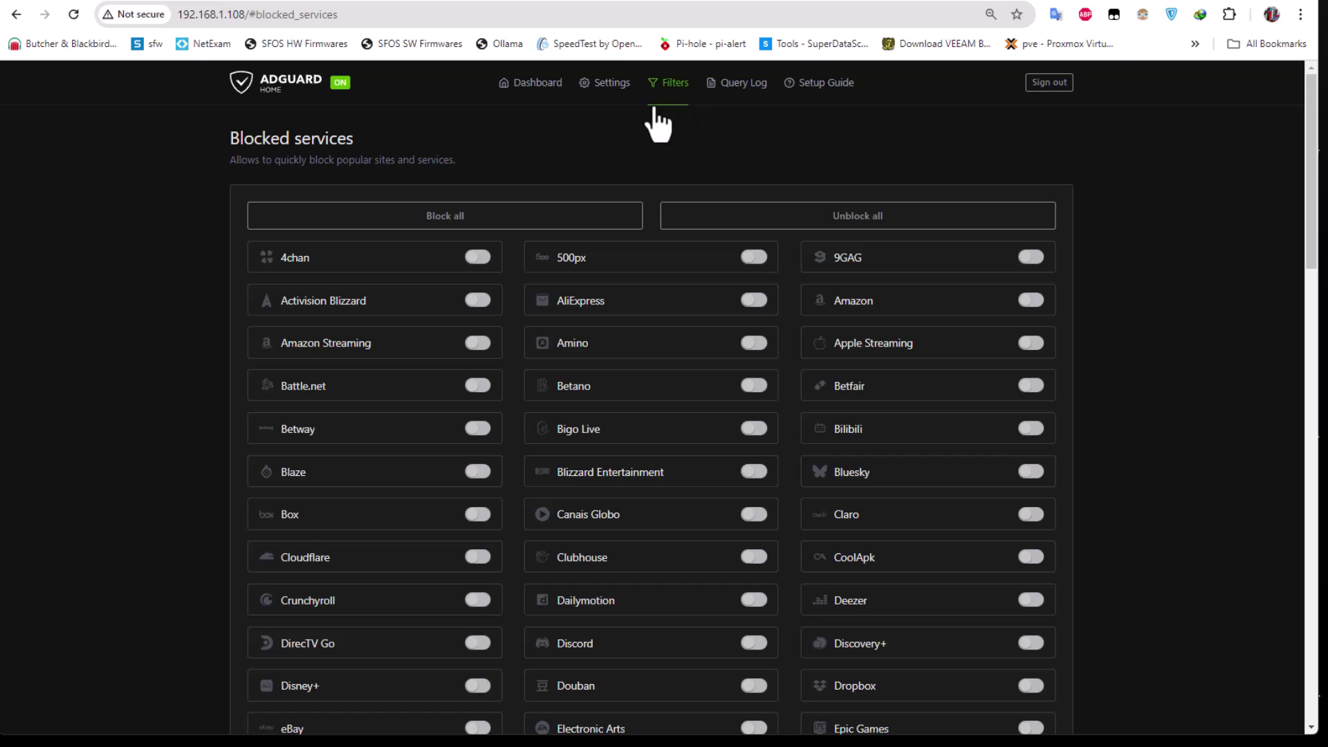
pyautogui.click(747, 86)
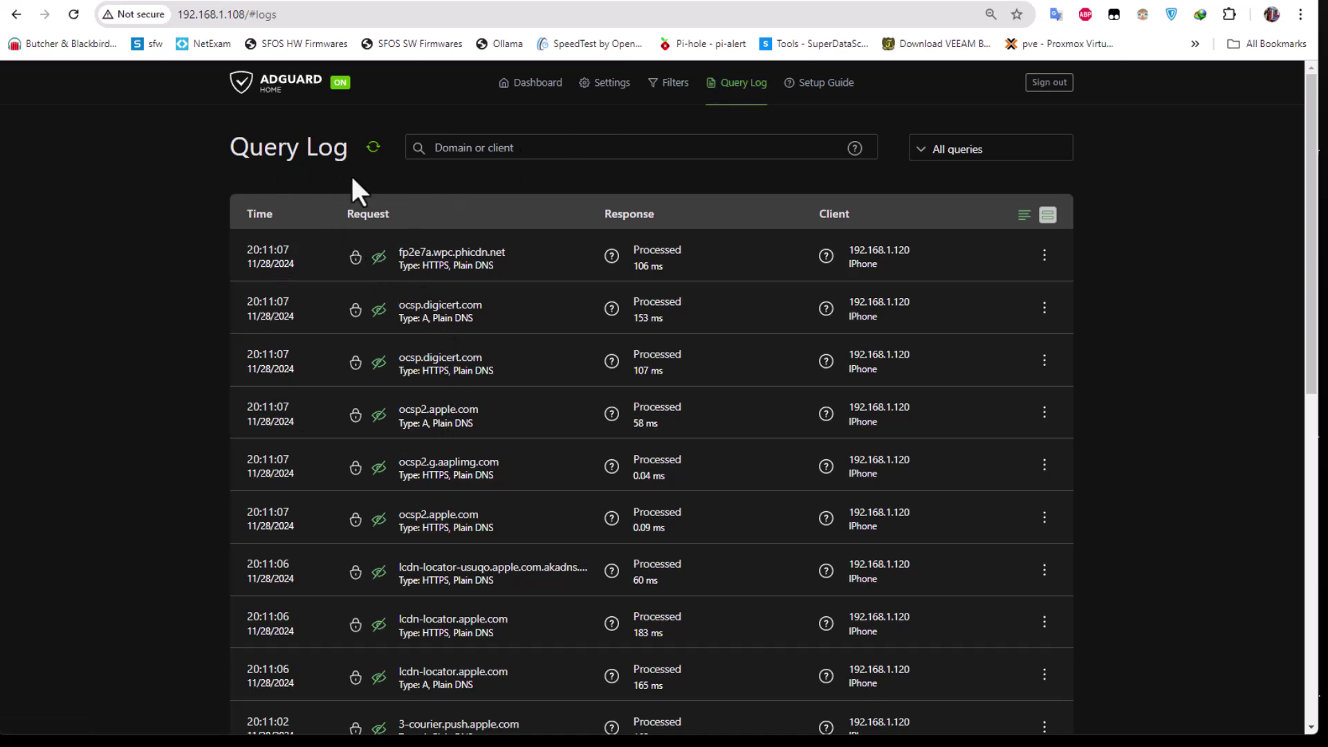
pyautogui.moveTo(385, 417)
pyautogui.click(927, 156)
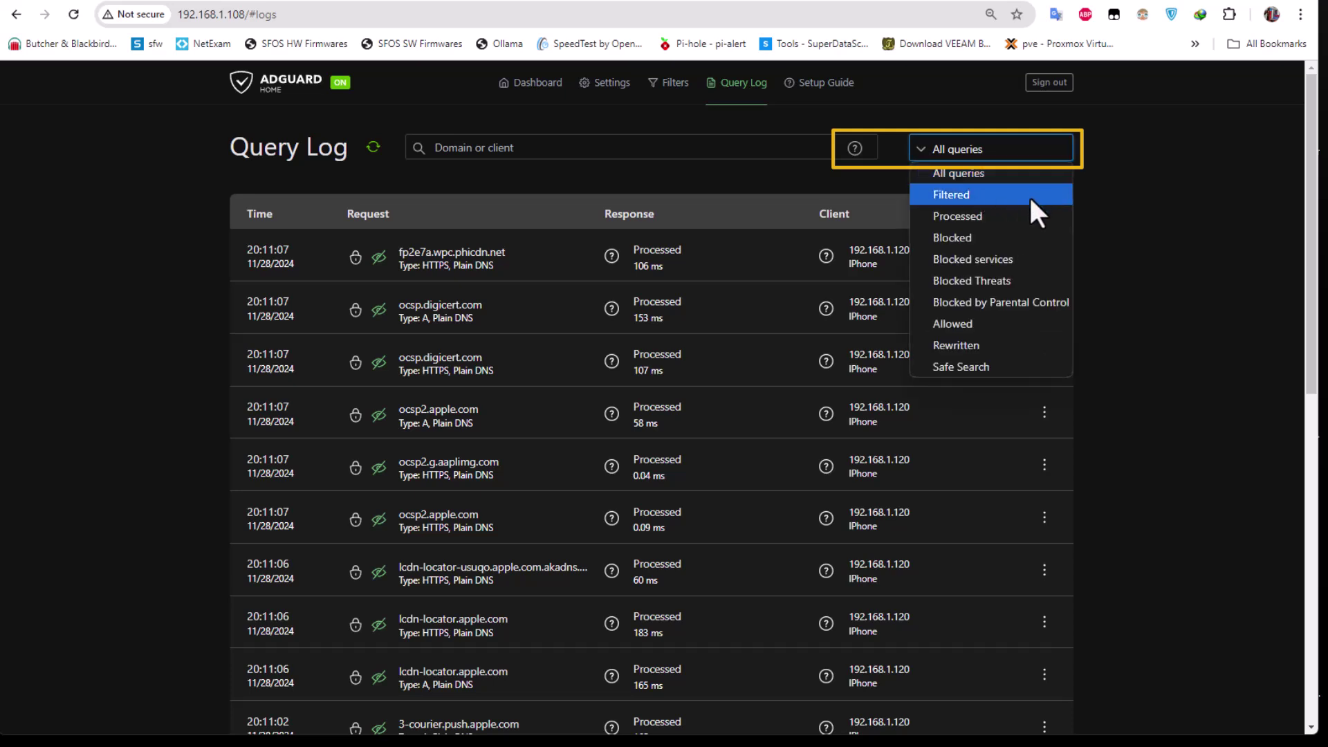
pyautogui.click(965, 235)
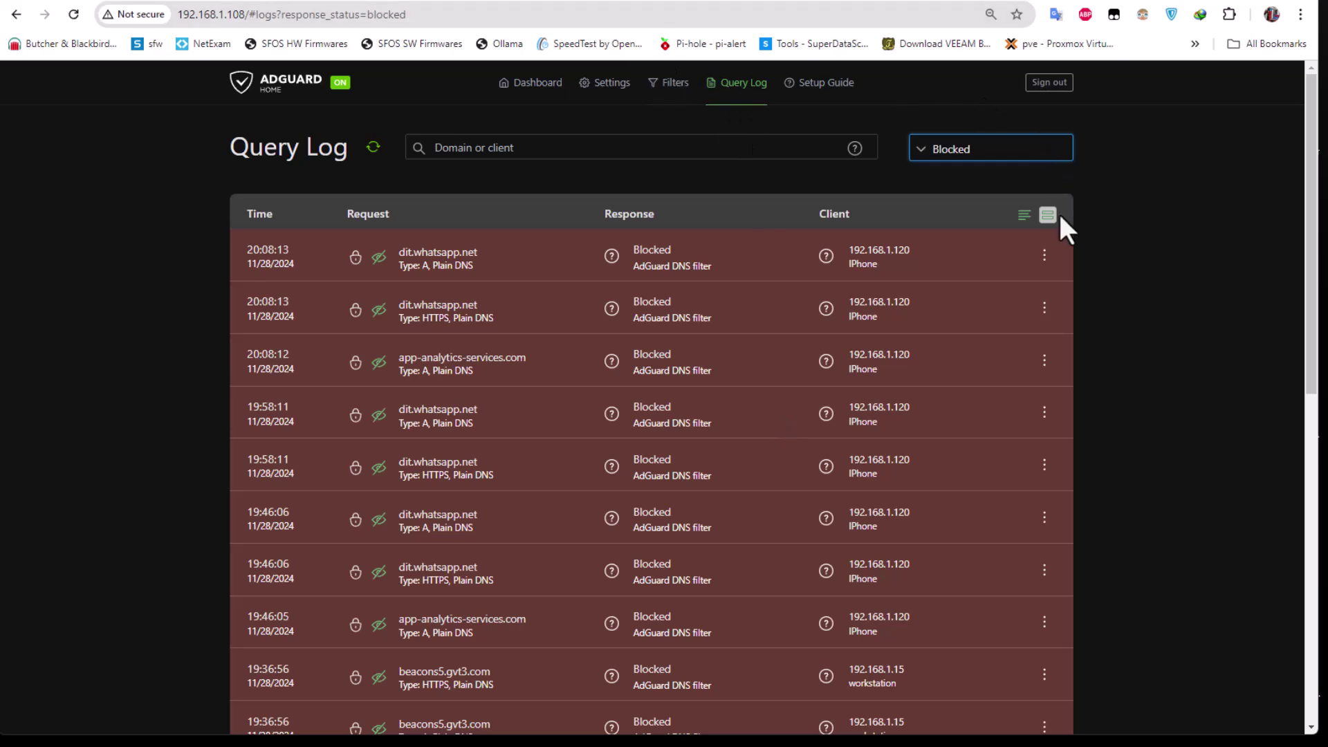
# Check the actions available for the newest blocked dit.whatsapp.net query and review the older blocked queries in the log
pyautogui.click(1044, 263)
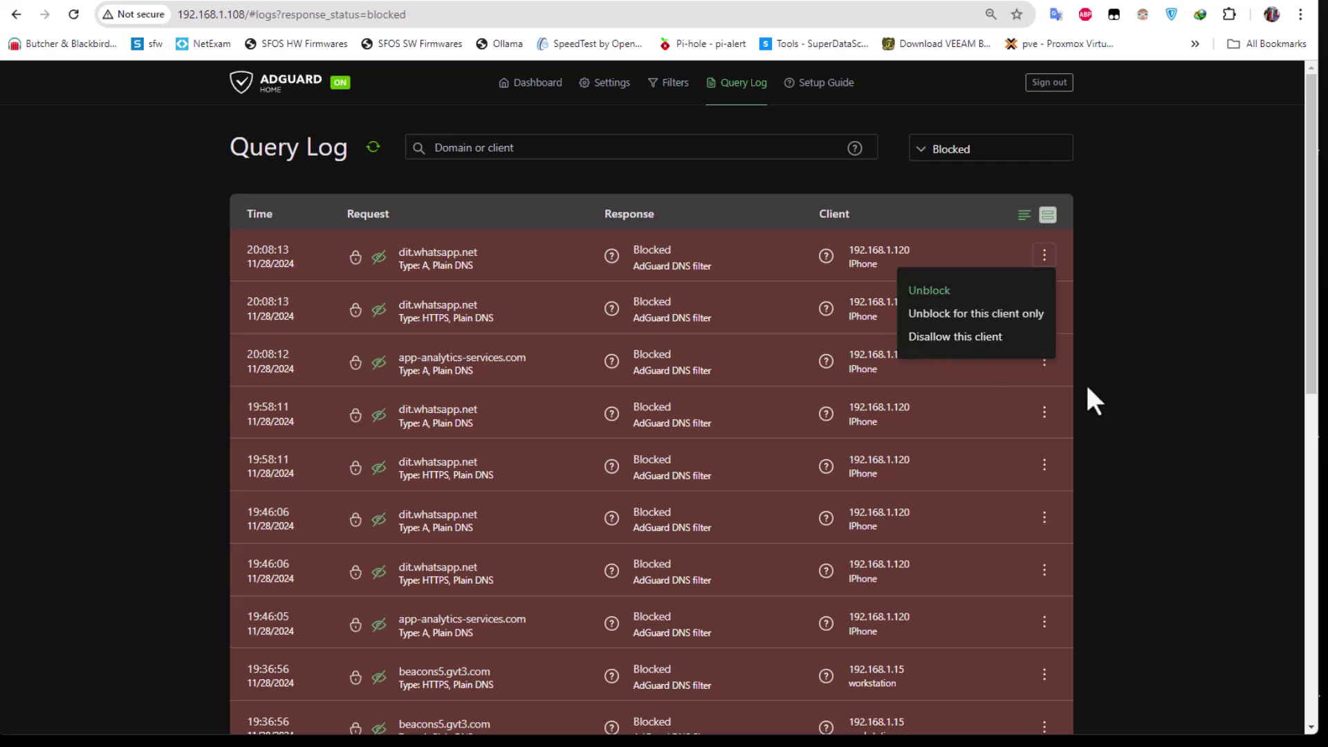
pyautogui.click(1162, 412)
pyautogui.scroll(-7, 906, 443)
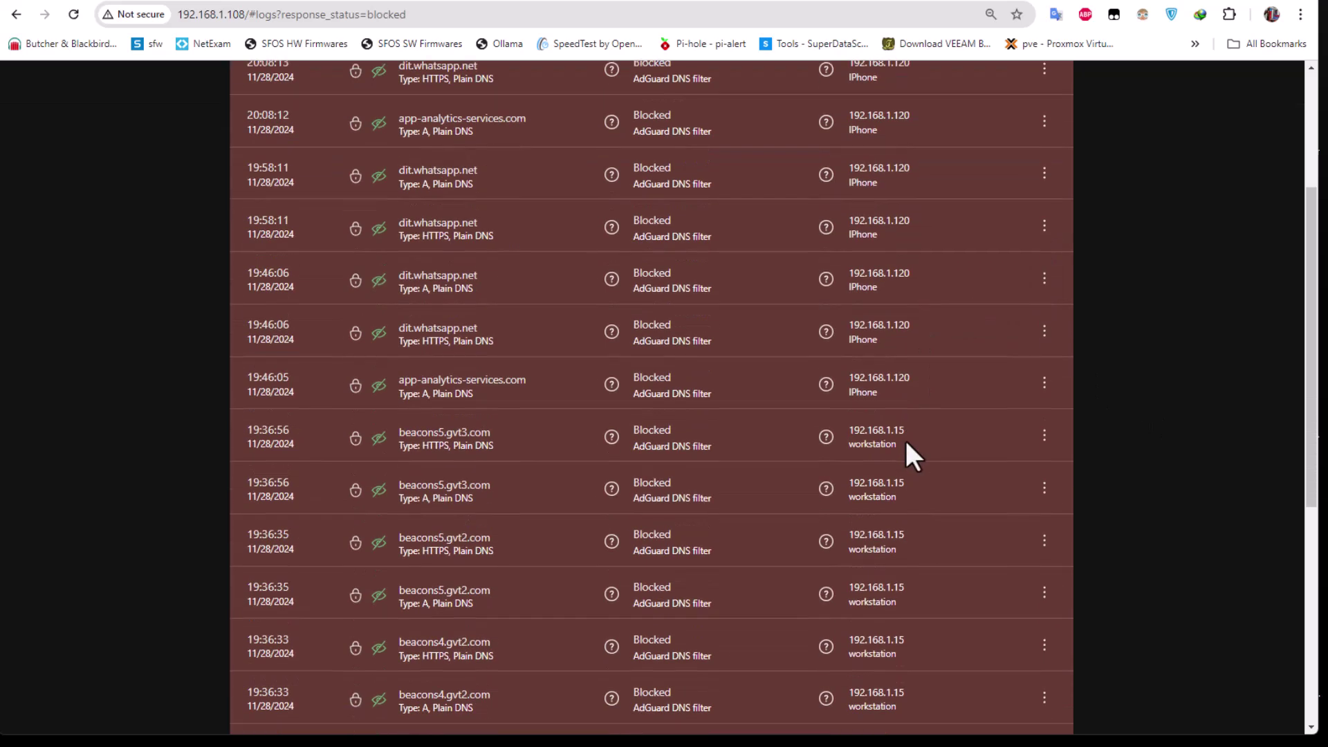
pyautogui.scroll(-8, 906, 446)
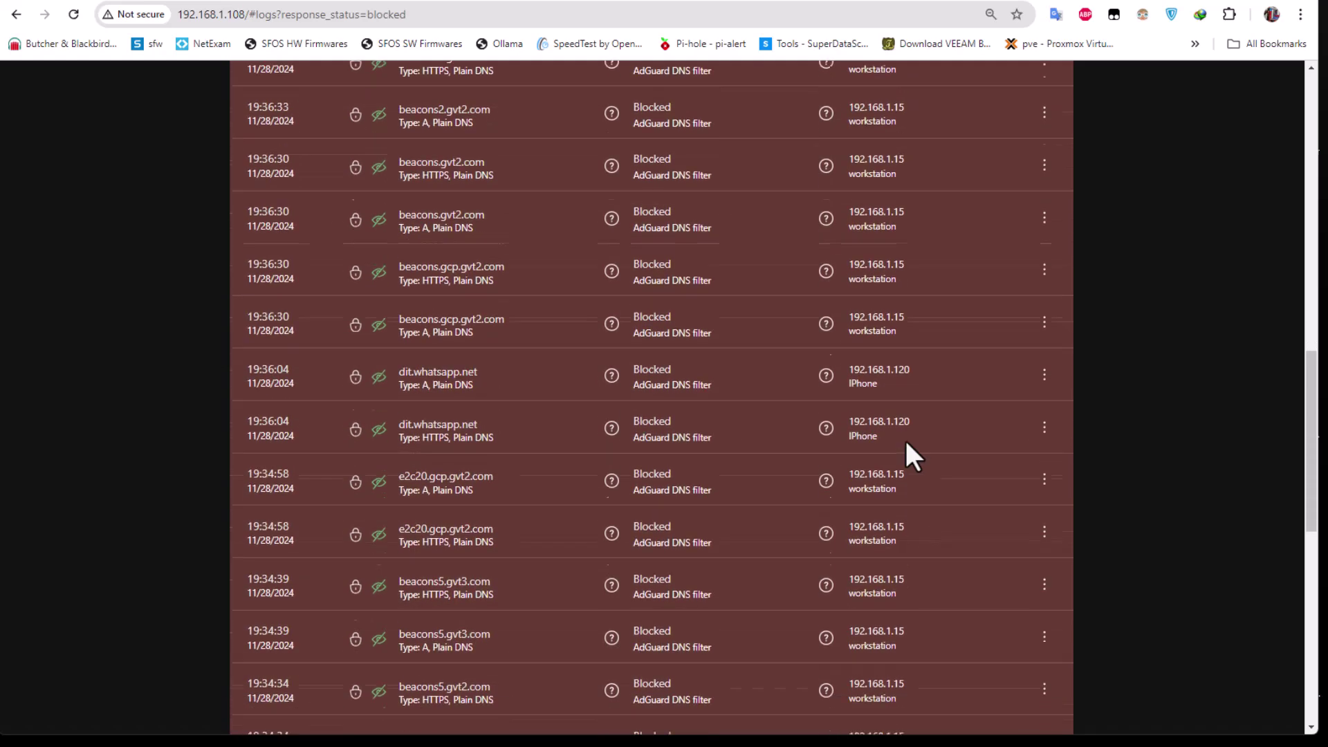
pyautogui.scroll(-11, 906, 449)
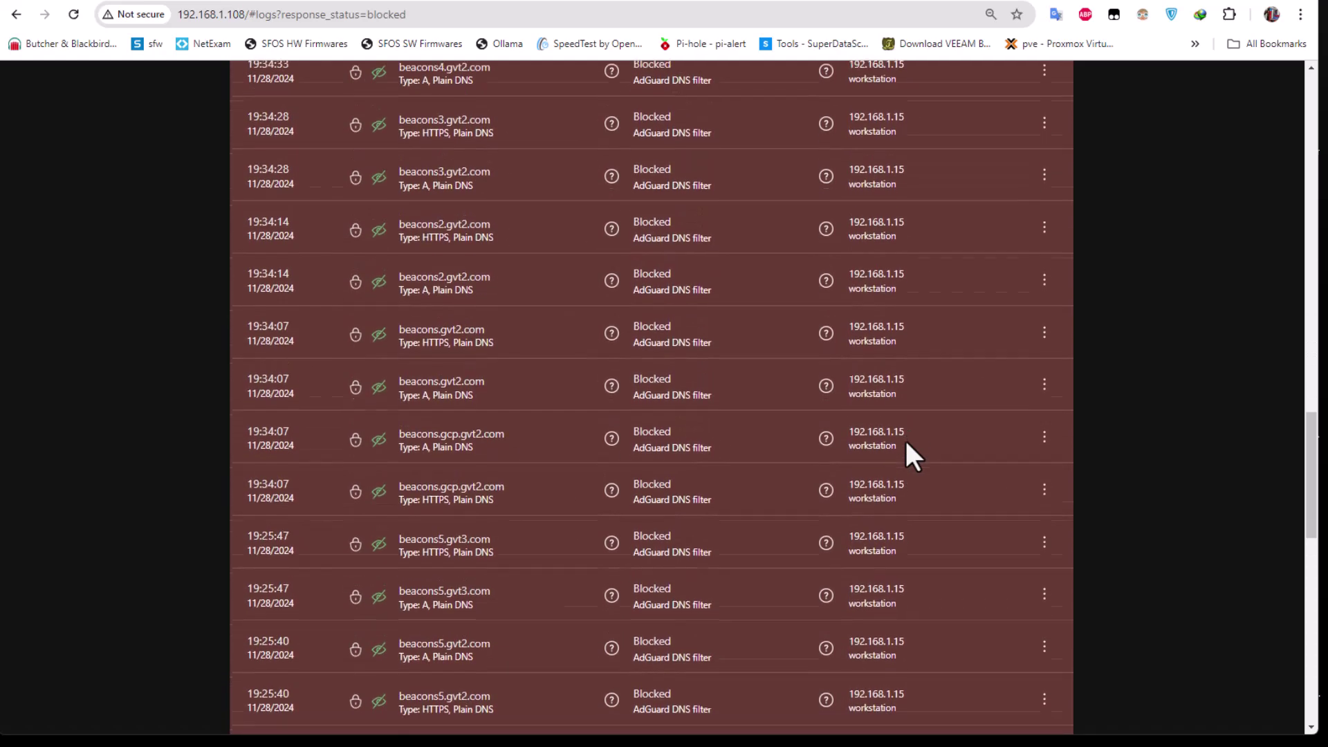
pyautogui.scroll(-2, 906, 442)
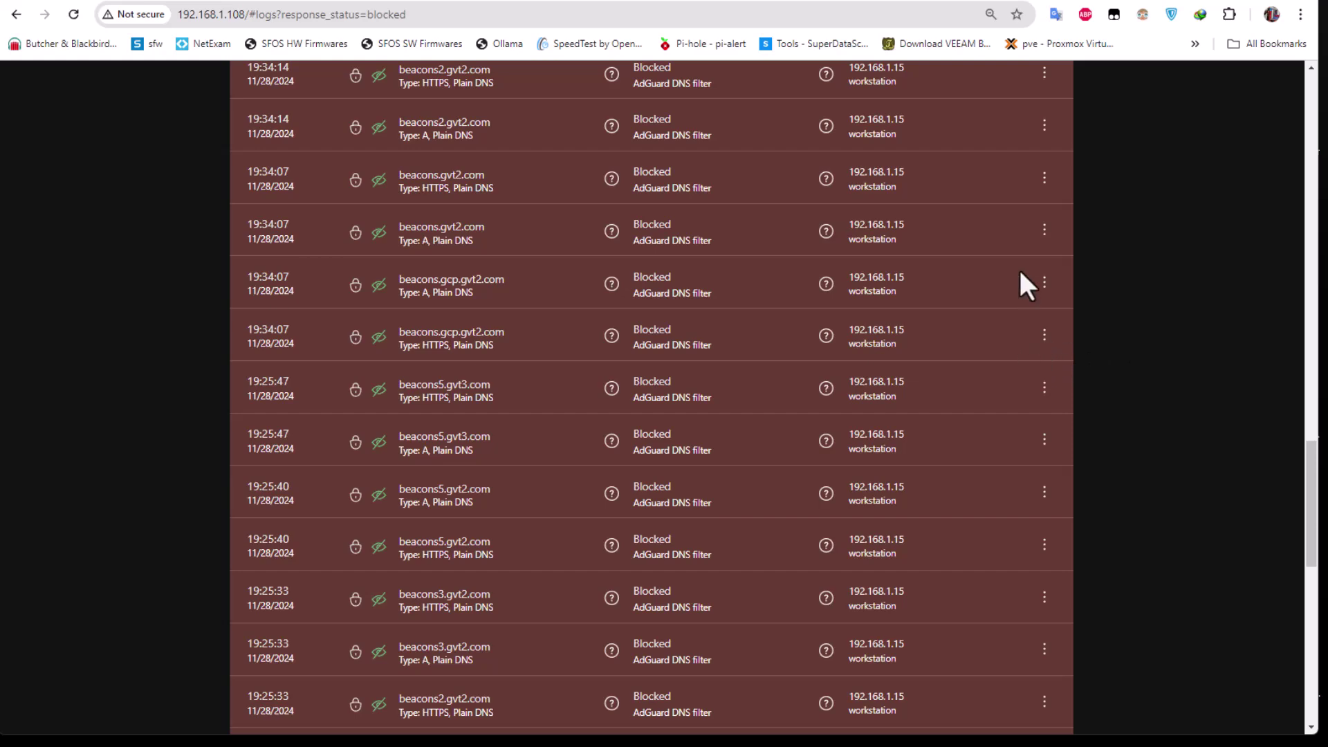
pyautogui.moveTo(1305, 490); pyautogui.dragTo(1296, 133)
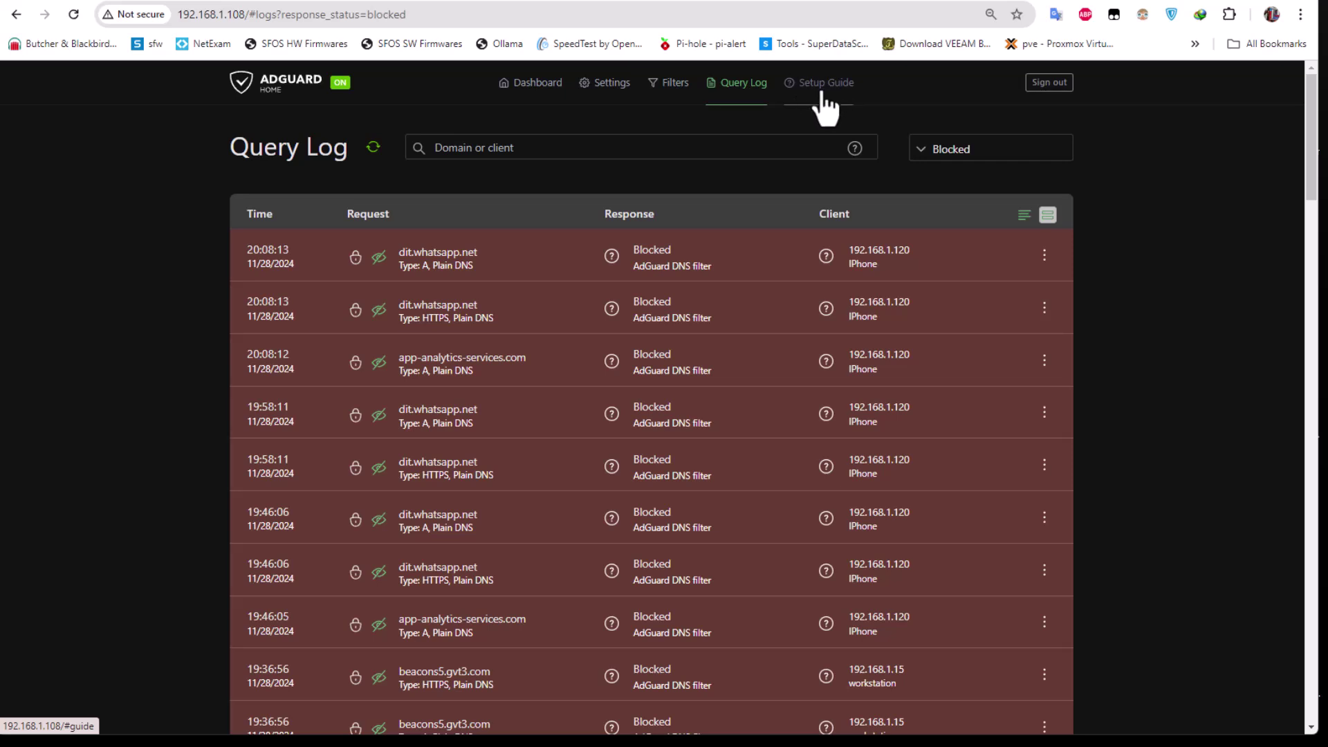
# Review the setup guide's device instructions for Router, Windows, macOS, Android and iOS
pyautogui.click(824, 95)
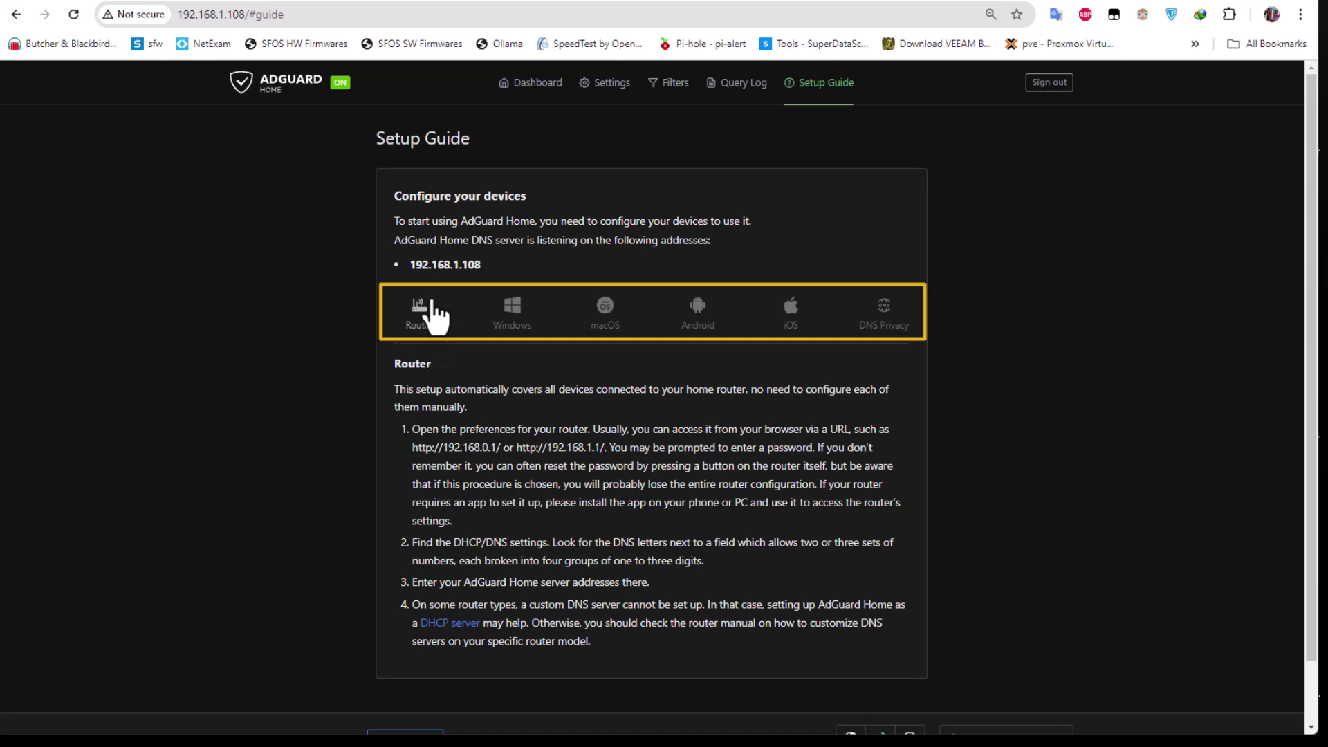
pyautogui.click(512, 332)
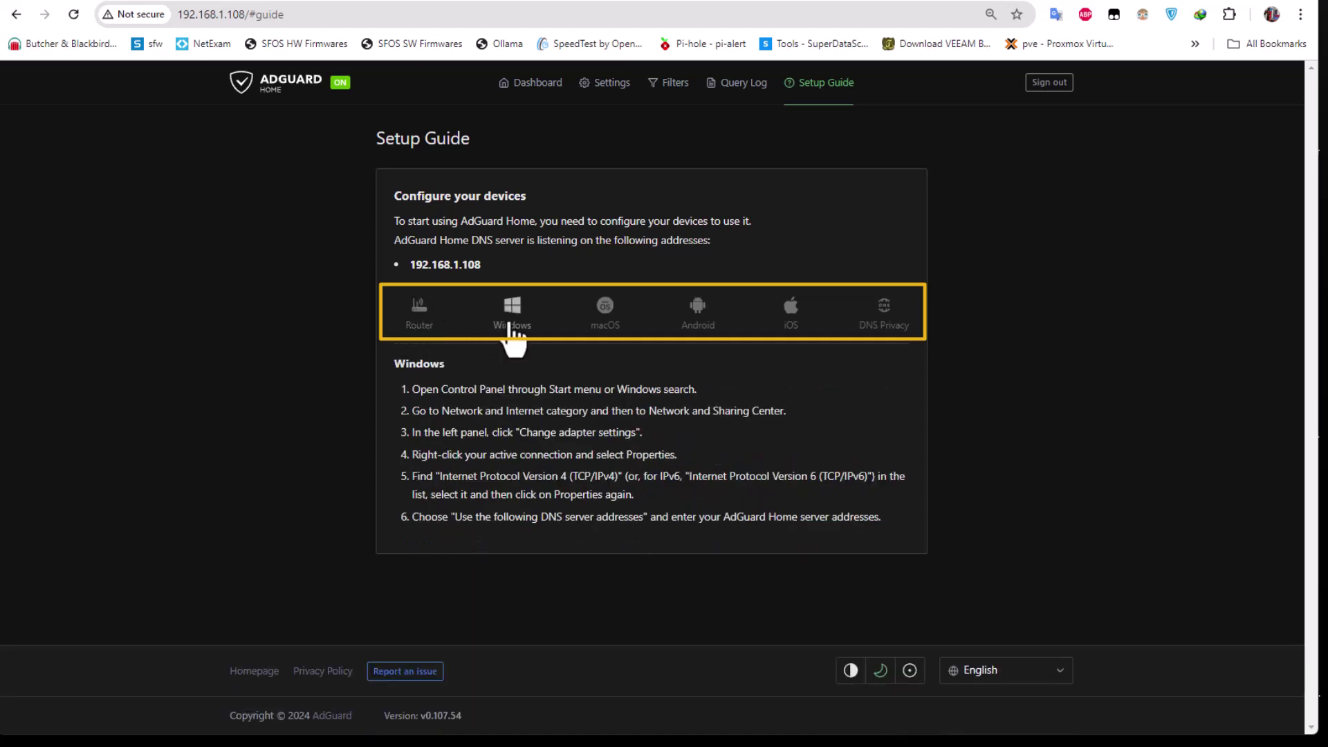
pyautogui.click(608, 322)
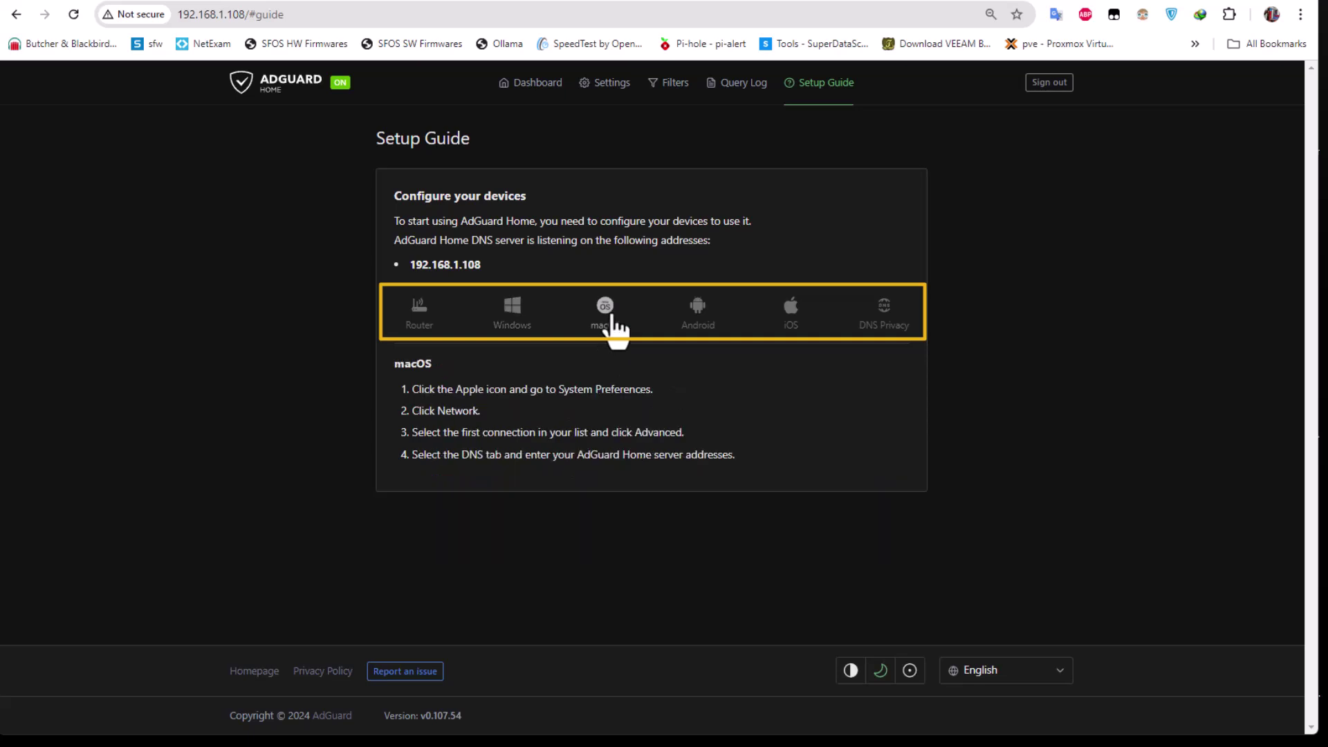
pyautogui.click(711, 339)
pyautogui.click(799, 331)
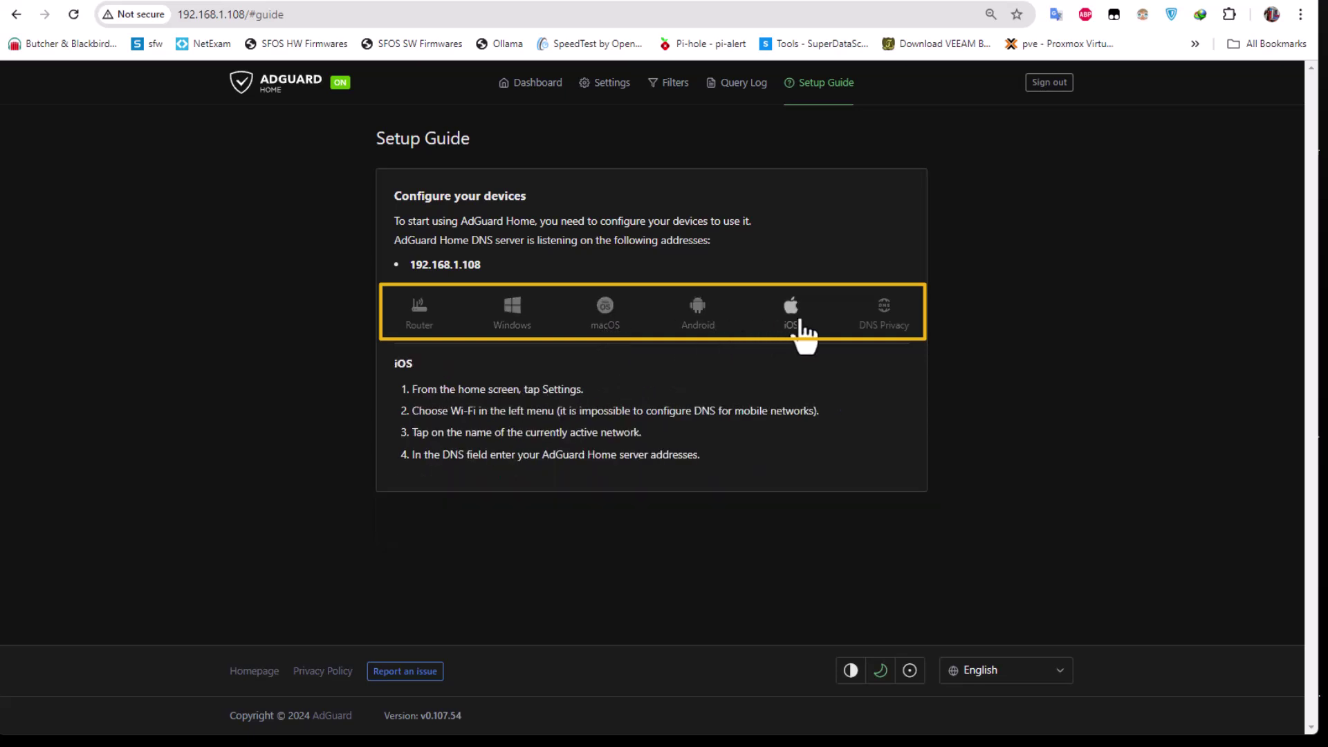